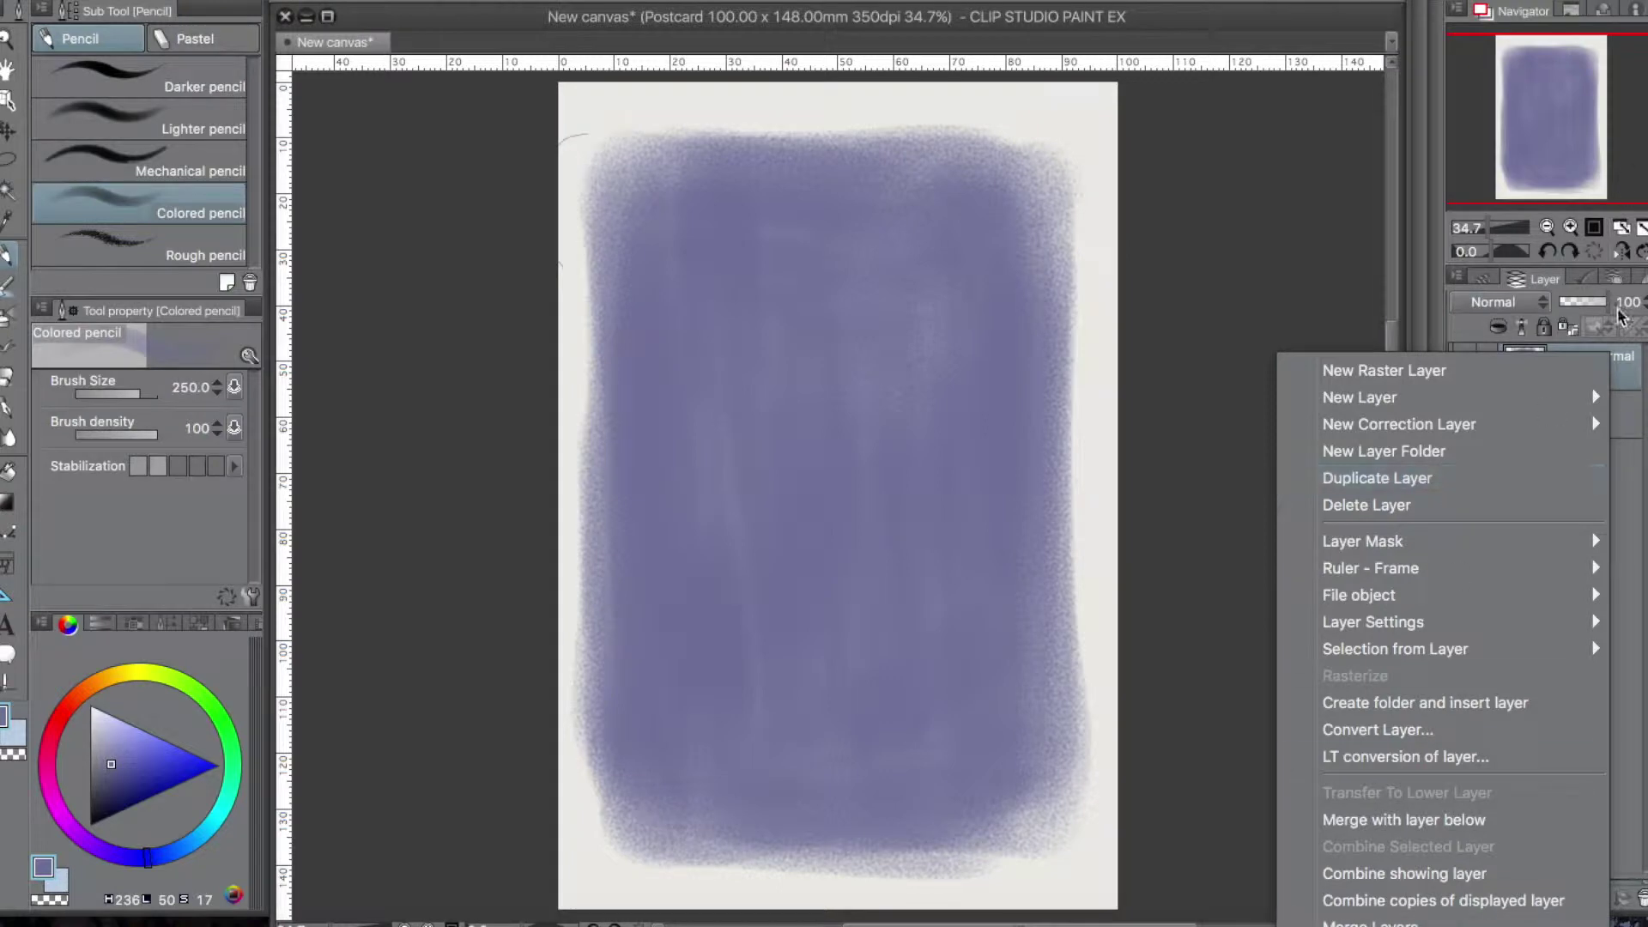
Try a dark blue stroke down the left side of the purple background
click(1550, 486)
click(152, 797)
drag(631, 185, 629, 554)
key(super+z)
Add a new raster layer above the purple background layer, leaving its transparent pixels unlocked for painting
click(1482, 897)
drag(605, 182, 760, 575)
key(super+z)
right_click(1569, 353)
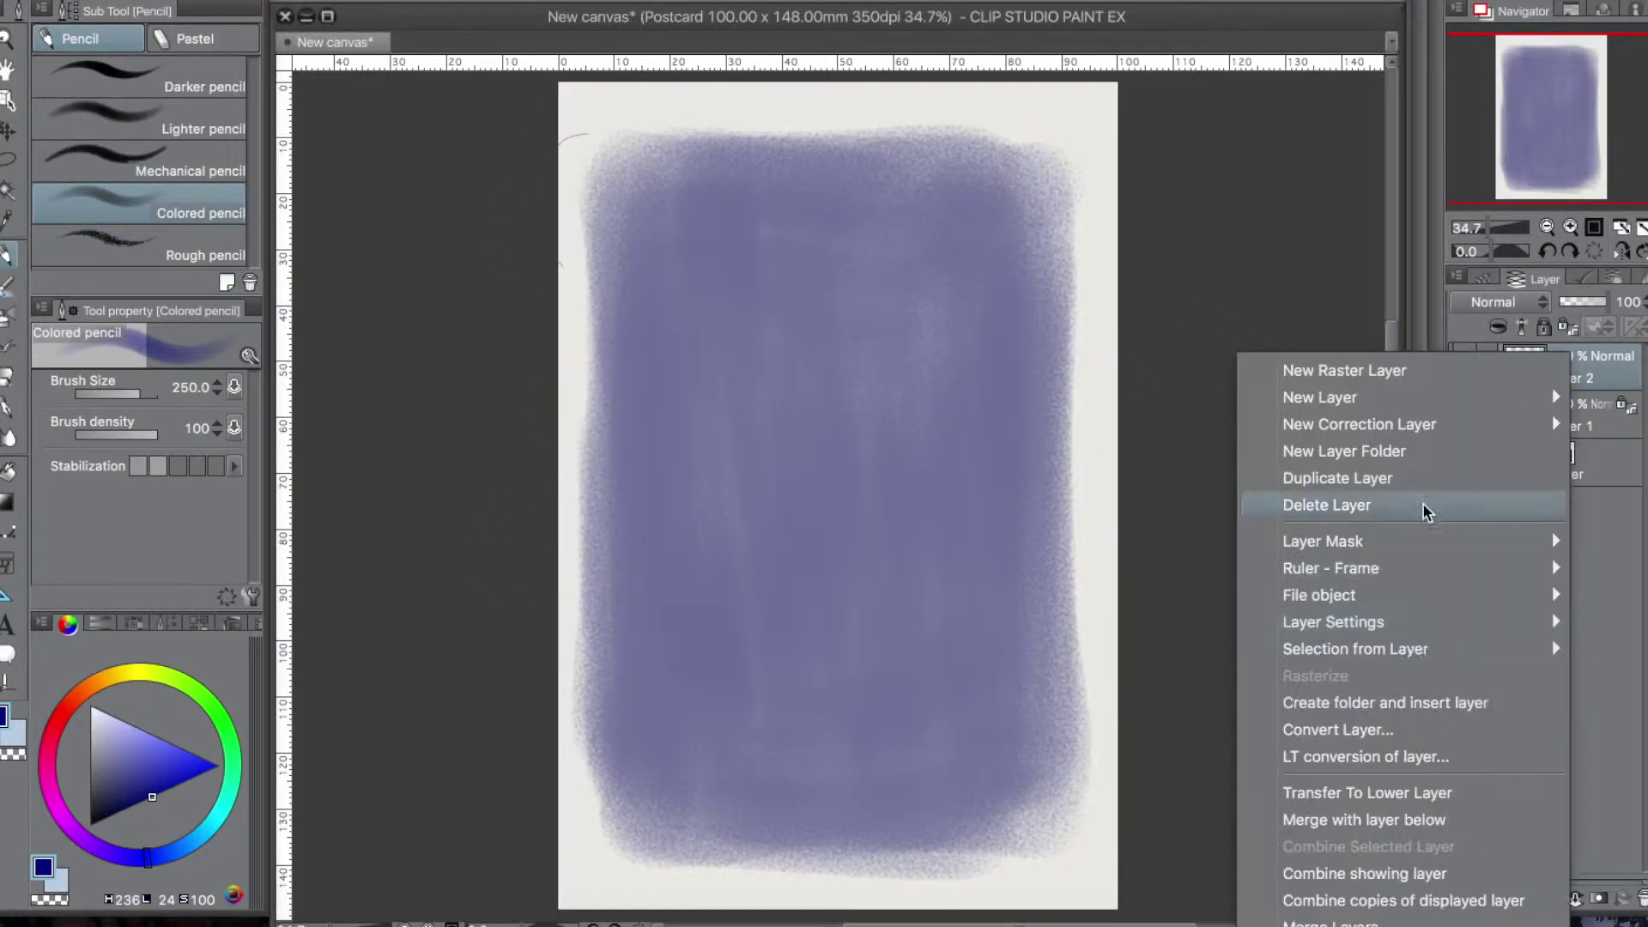
right_click(1637, 357)
click(1507, 488)
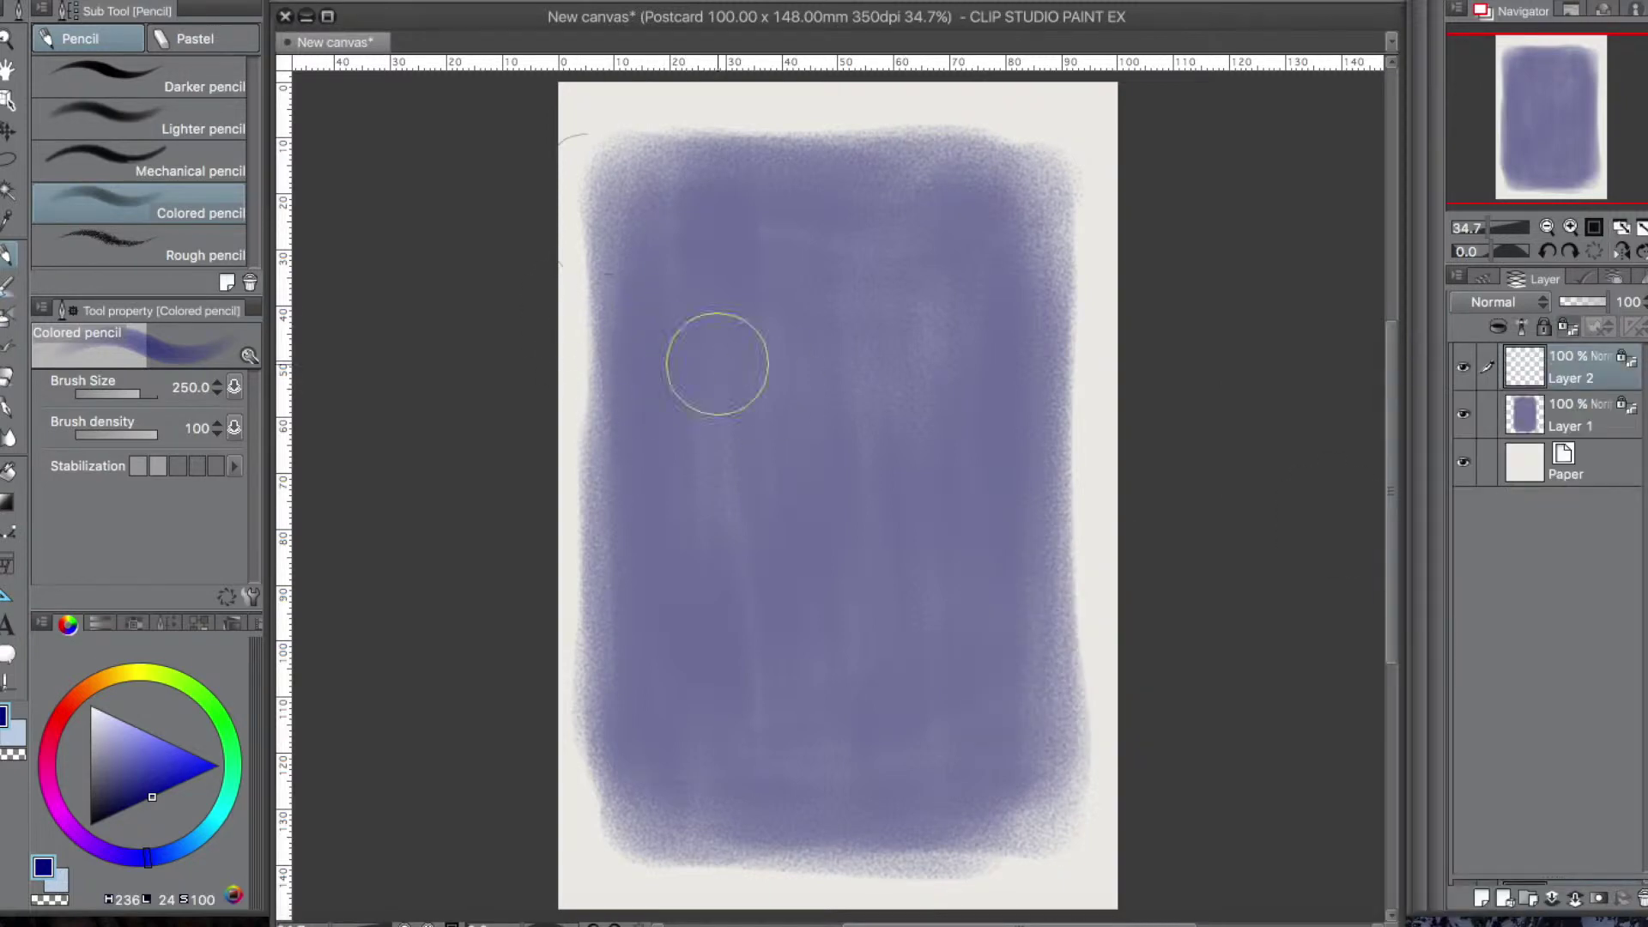
click(1622, 360)
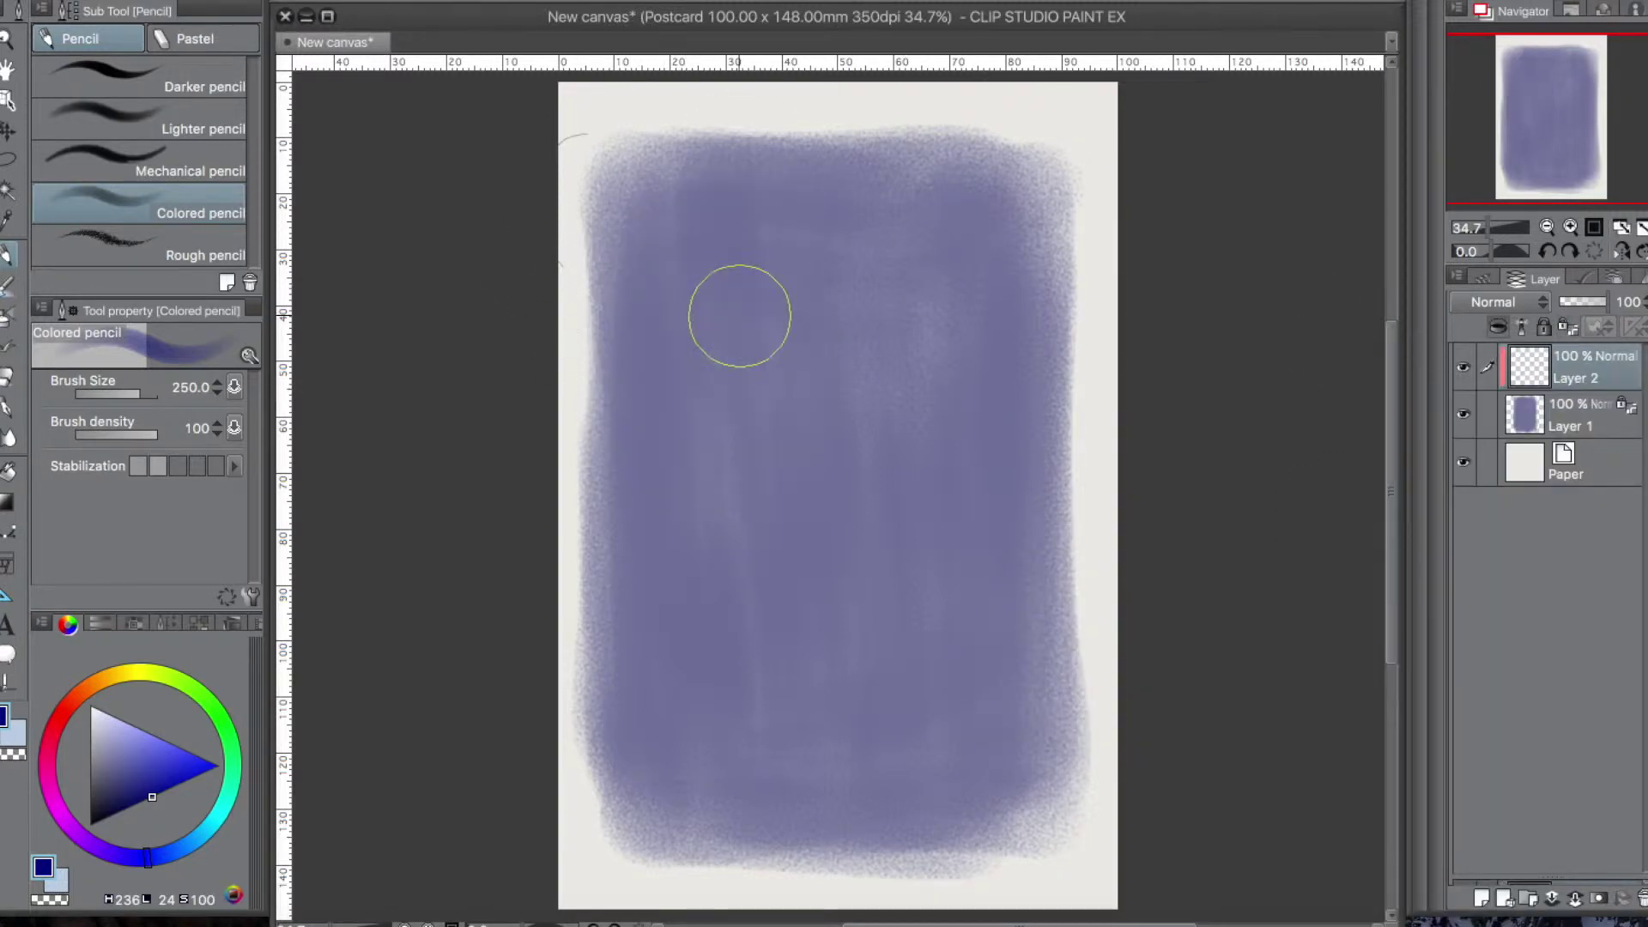
Paint the sea across the lower third of the picture on Layer 2 in a dark, muted navy
drag(152, 797, 108, 797)
drag(661, 613, 891, 515)
drag(935, 648, 790, 673)
key(ctrl+z)
key(ctrl+z)
drag(636, 570, 866, 631)
key(ctrl+z)
drag(637, 702, 909, 708)
mouse_move(920, 613)
mouse_down()
mouse_move(638, 622)
mouse_move(1012, 648)
mouse_move(614, 688)
mouse_move(1033, 802)
mouse_move(725, 814)
mouse_up()
Paint a muted blue band across the middle of the dark sea, using hue 206, luminosity 48 and saturation 21
drag(148, 868, 192, 842)
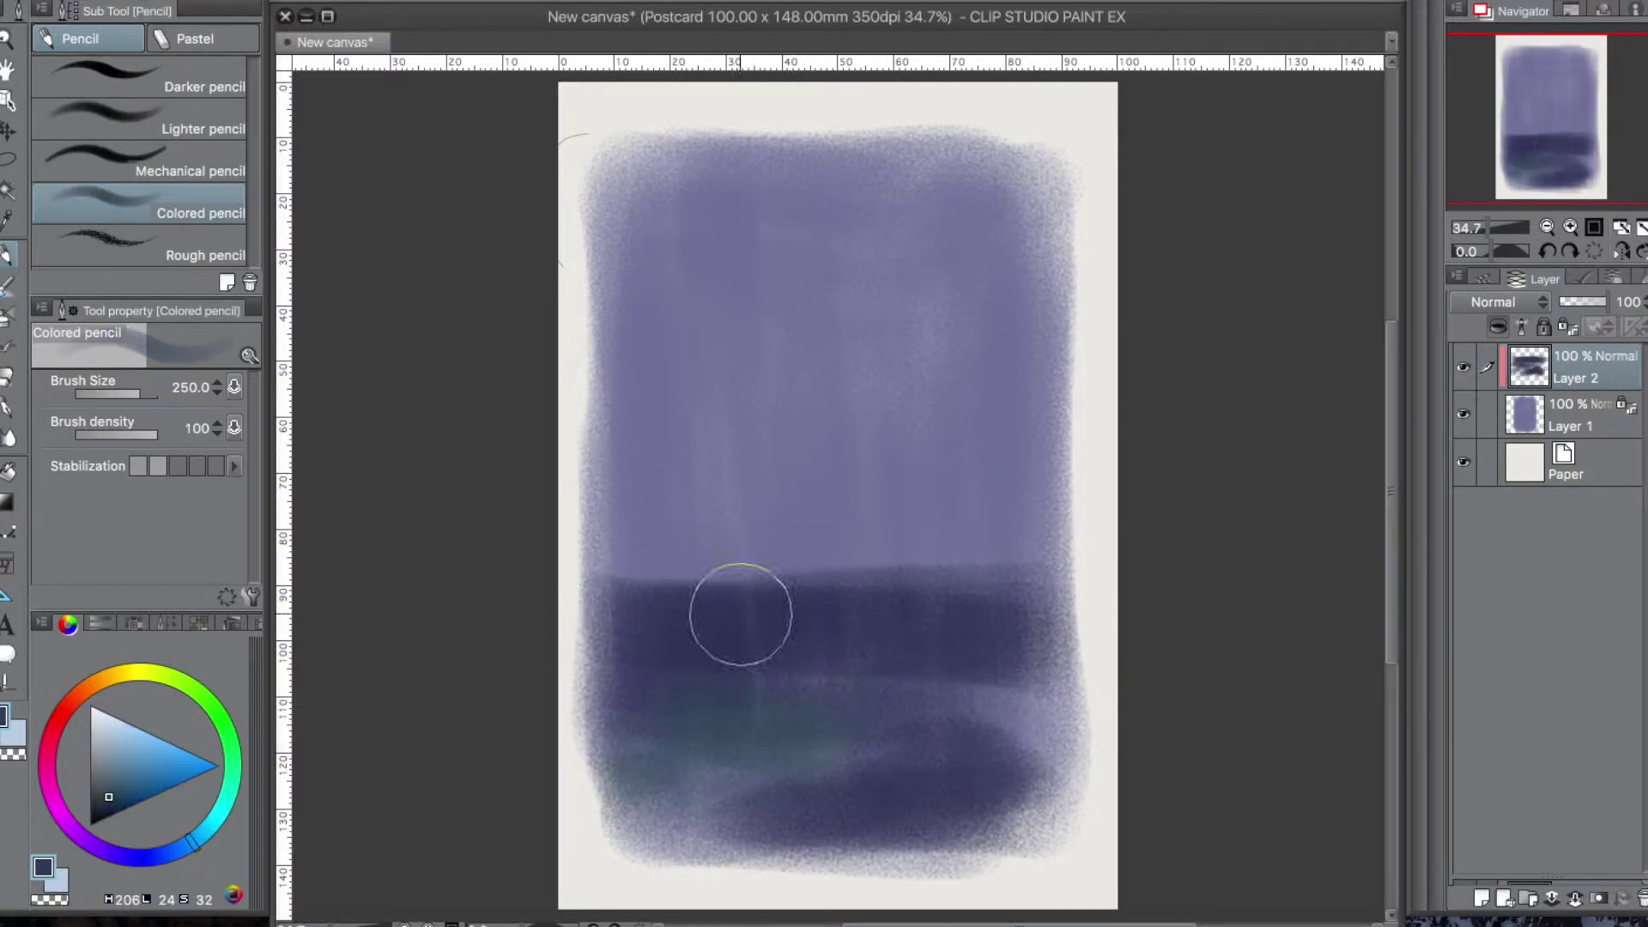
click(115, 767)
mouse_move(532, 817)
mouse_down()
mouse_move(754, 673)
mouse_move(896, 711)
mouse_move(611, 810)
mouse_move(983, 712)
mouse_up()
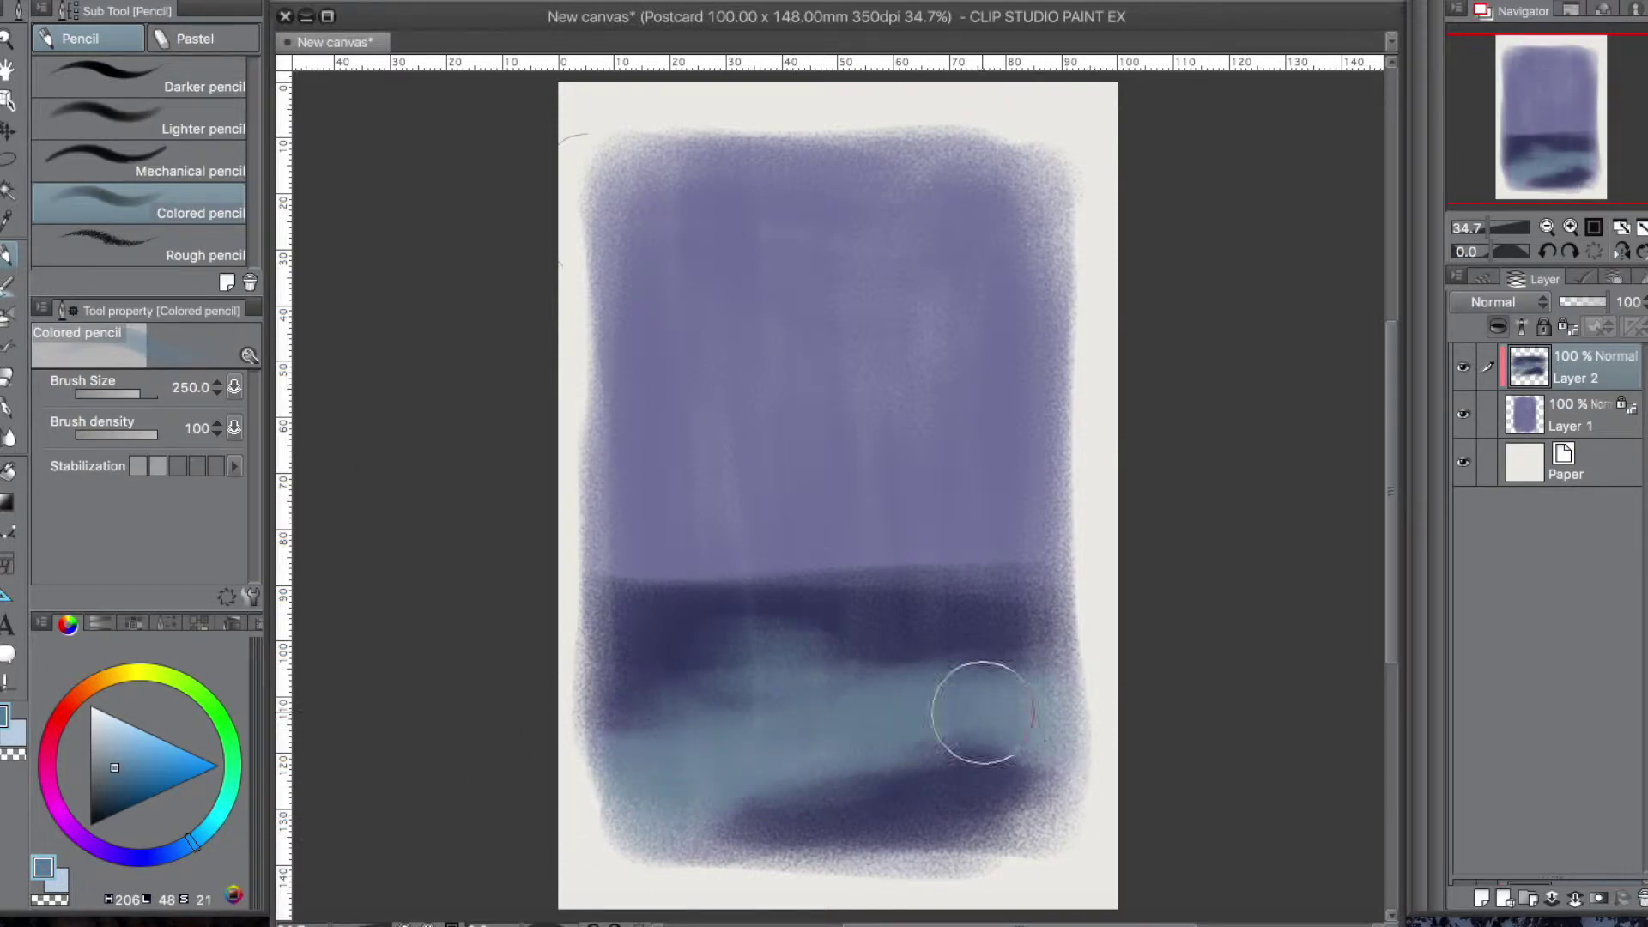
Add a layer directly above Layer 1 and paint a pale blue cloud band along the horizon
click(1563, 420)
click(1481, 897)
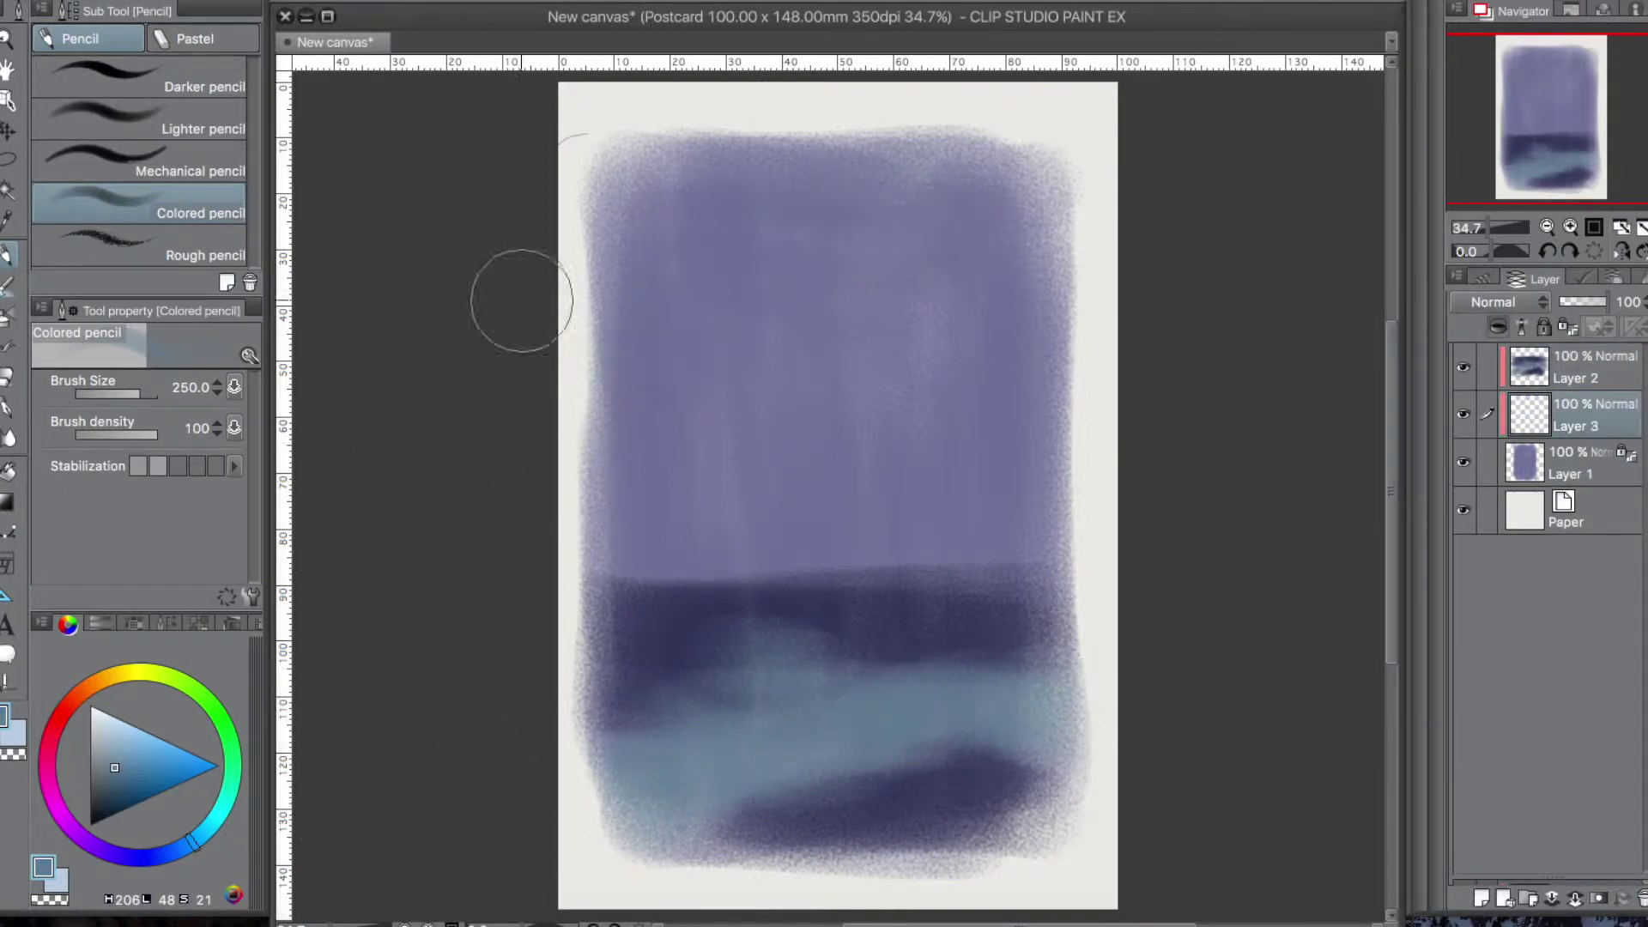
click(99, 721)
mouse_move(684, 567)
mouse_down()
mouse_move(698, 552)
mouse_move(1021, 535)
mouse_up()
Paint pale curling cloud wisps up the sky and a large cloud mass on the left, using smaller brush sizes
key(bracketleft)
key(bracketleft)
key(bracketleft)
mouse_move(858, 479)
mouse_down()
mouse_move(875, 510)
mouse_move(1015, 430)
mouse_move(908, 357)
mouse_move(919, 192)
mouse_move(935, 242)
mouse_move(888, 283)
mouse_up()
key(bracketleft)
key(bracketleft)
key(bracketleft)
drag(830, 204, 828, 238)
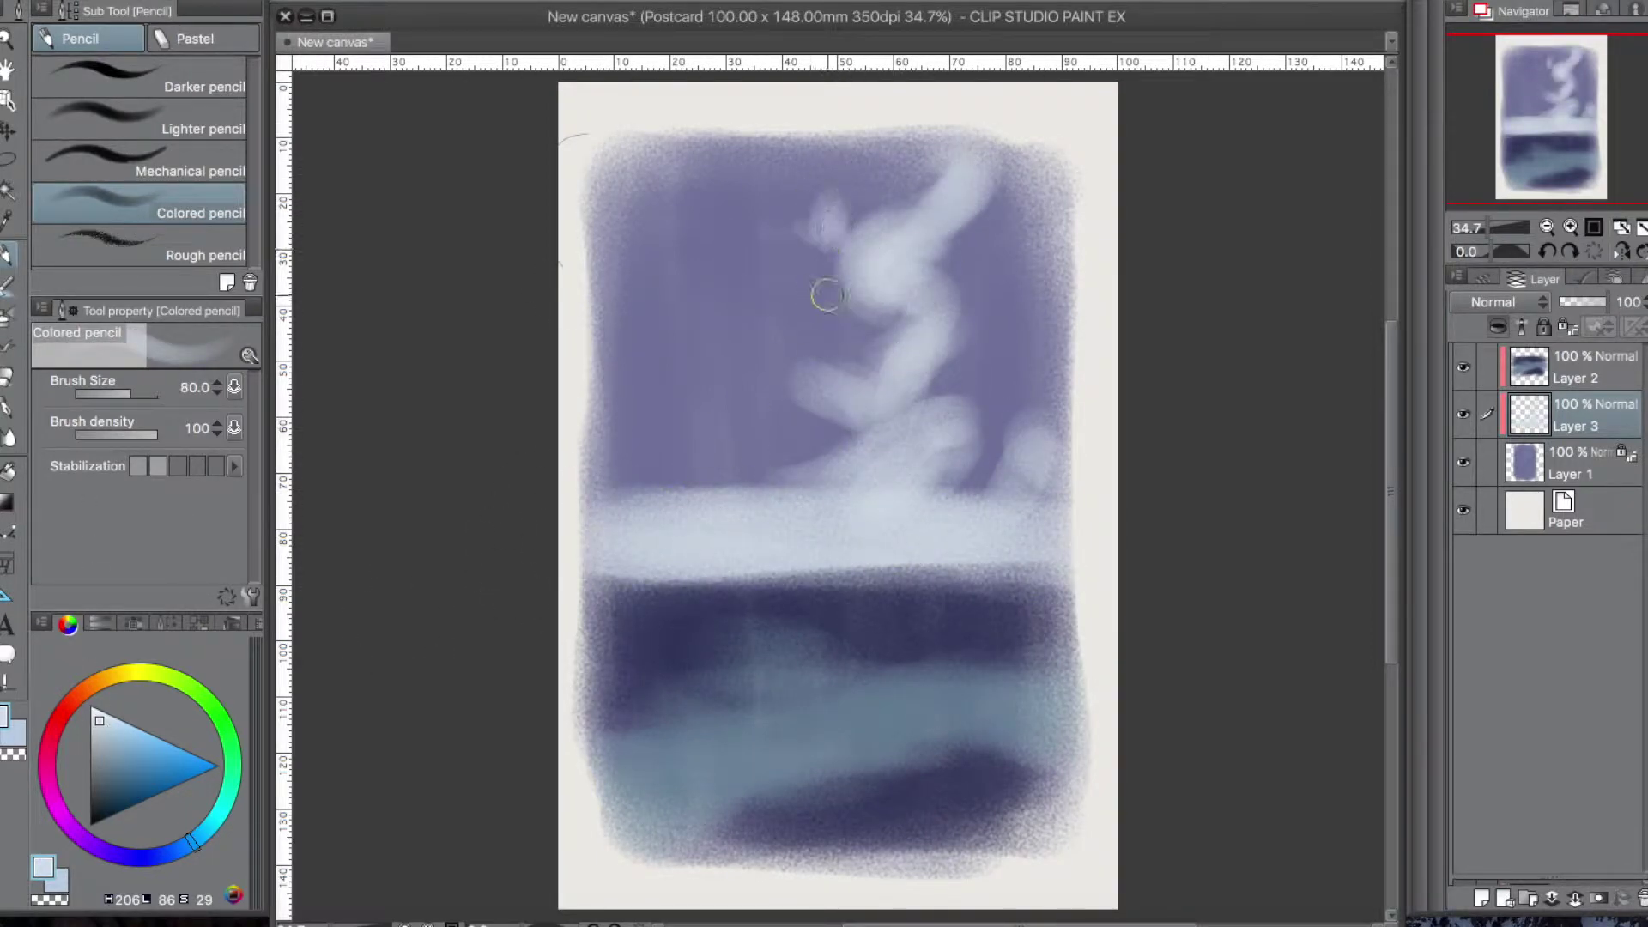
mouse_move(728, 311)
mouse_down()
mouse_move(636, 443)
mouse_move(619, 377)
mouse_move(680, 514)
mouse_move(798, 506)
mouse_move(695, 525)
mouse_up()
Add a layer beneath the clouds and paint soft light blue shading behind the cloud mass and wisps
click(1586, 464)
click(1481, 899)
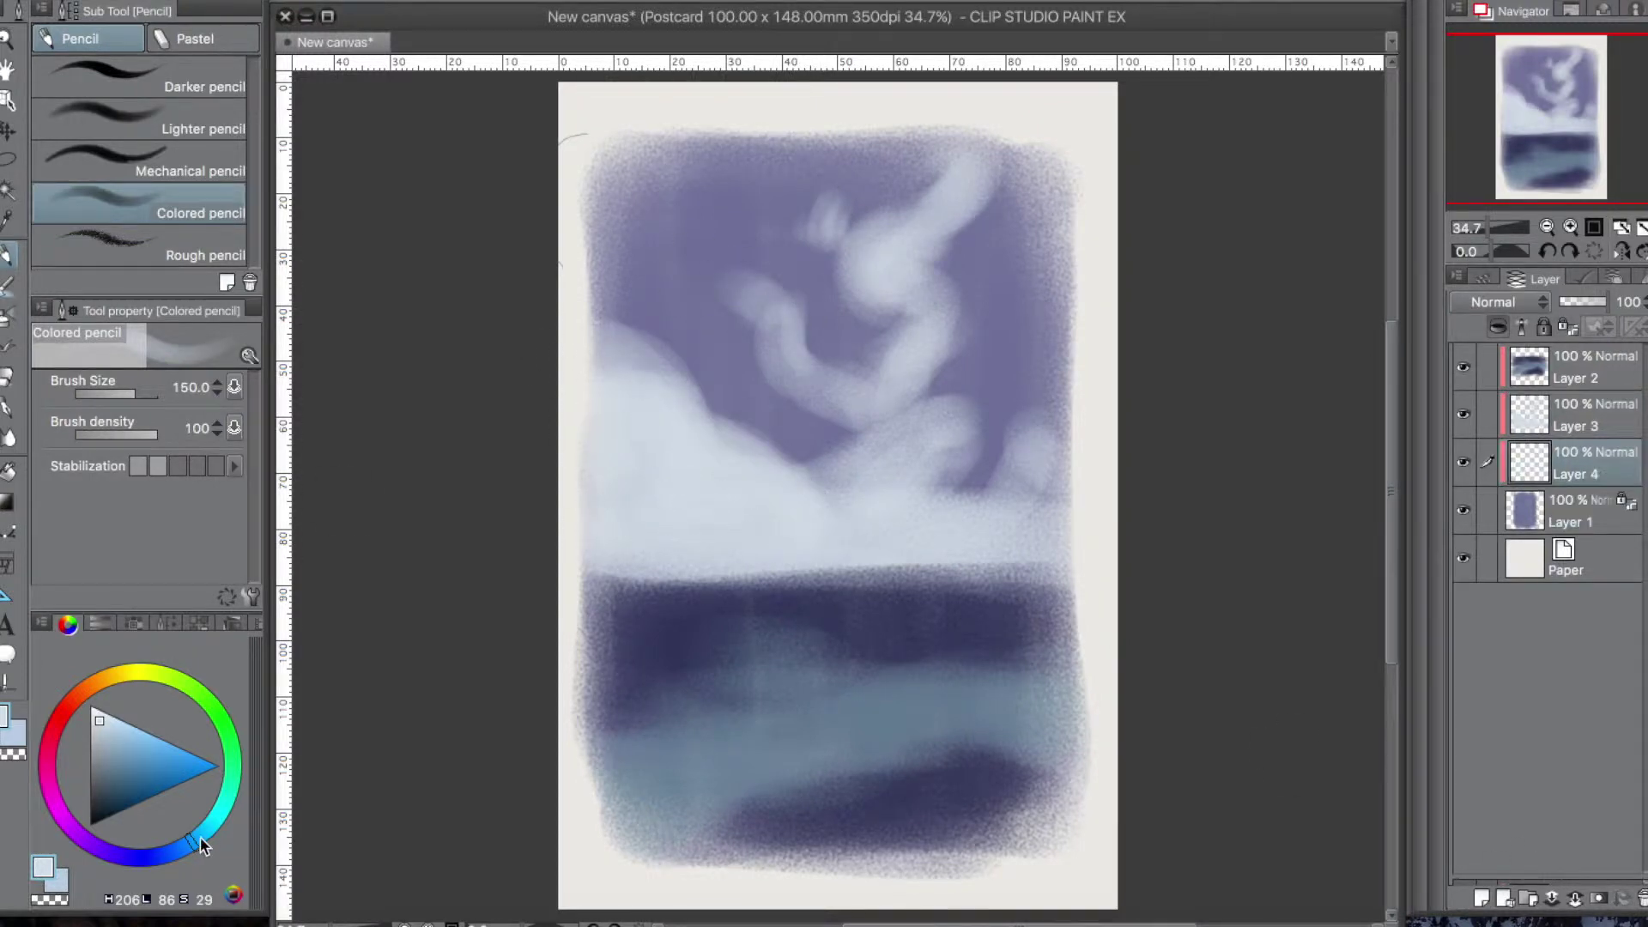
alt+click(670, 567)
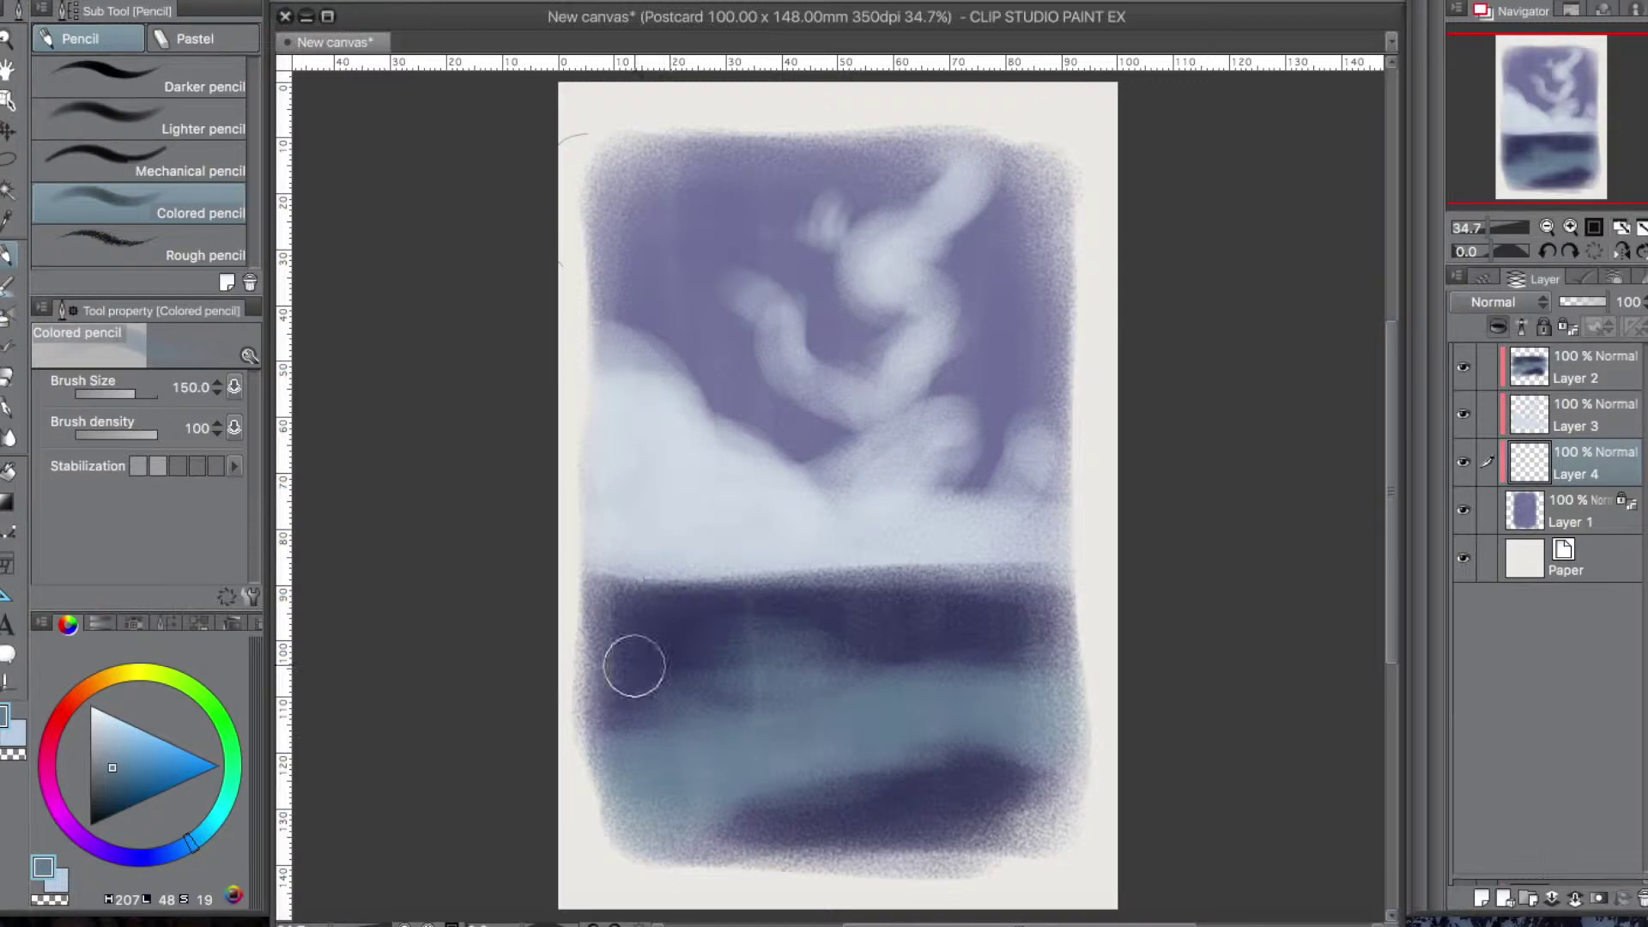
click(111, 745)
mouse_move(601, 322)
mouse_down()
mouse_move(728, 452)
mouse_move(750, 401)
mouse_move(868, 425)
mouse_up()
drag(832, 351, 935, 407)
Apply a color balance correction to Layer 1 with color levels -18, 0 and -1
click(1575, 511)
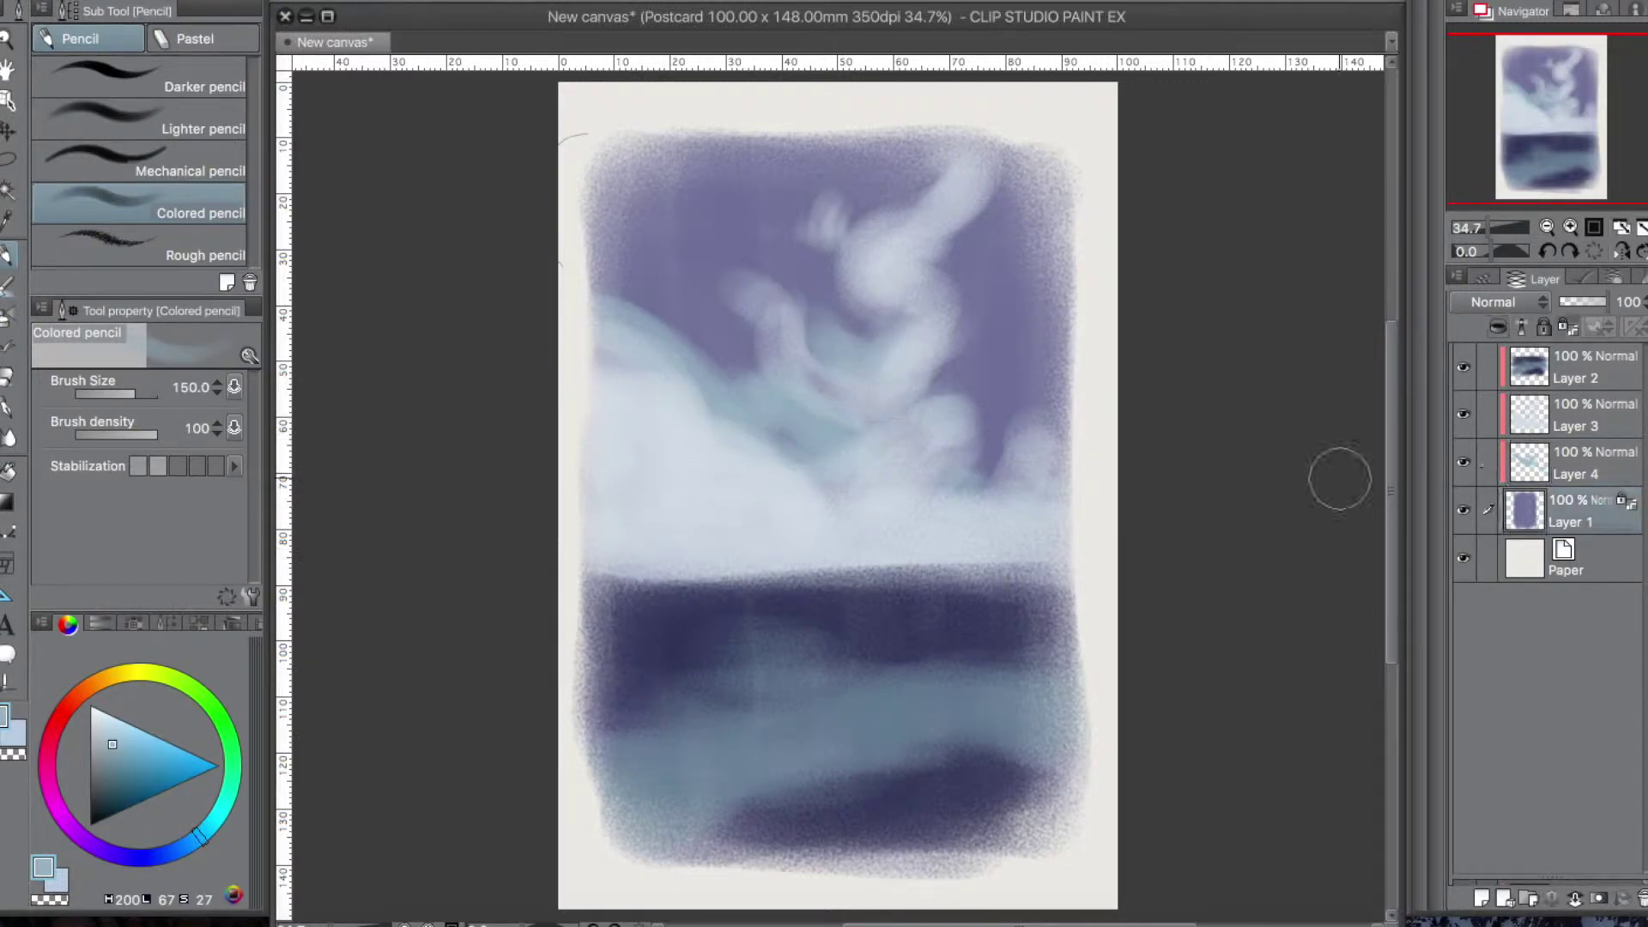
click(284, 2)
mouse_move(357, 346)
click(715, 472)
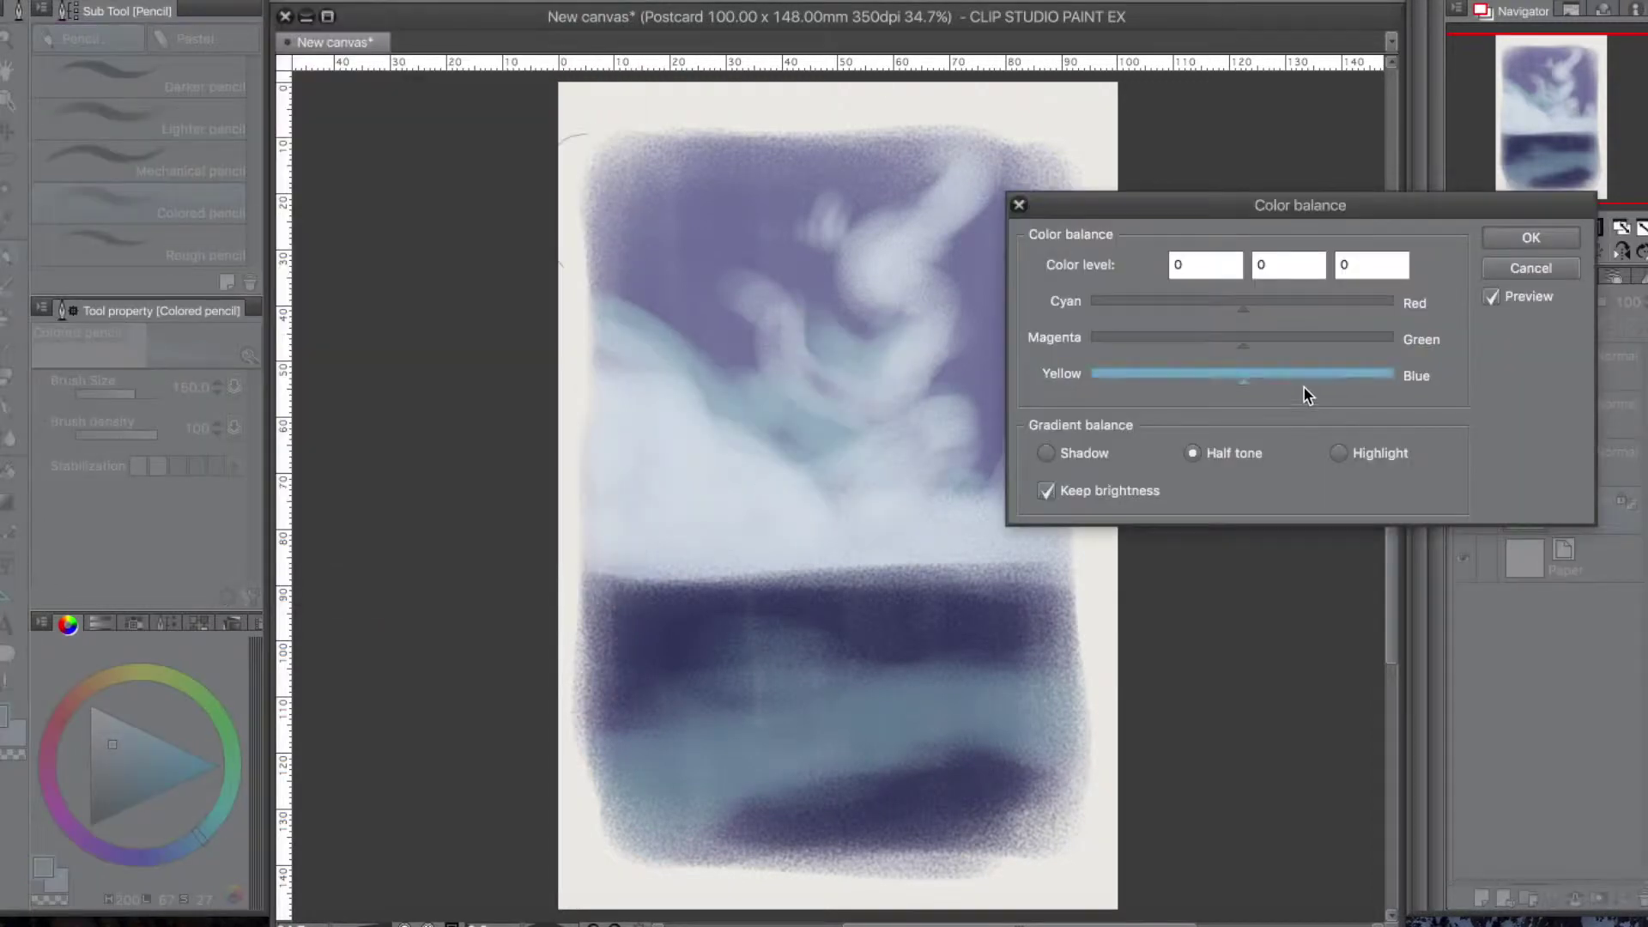
drag(1243, 310, 1215, 314)
mouse_move(1242, 384)
mouse_down()
mouse_move(1217, 386)
mouse_move(1240, 386)
mouse_up()
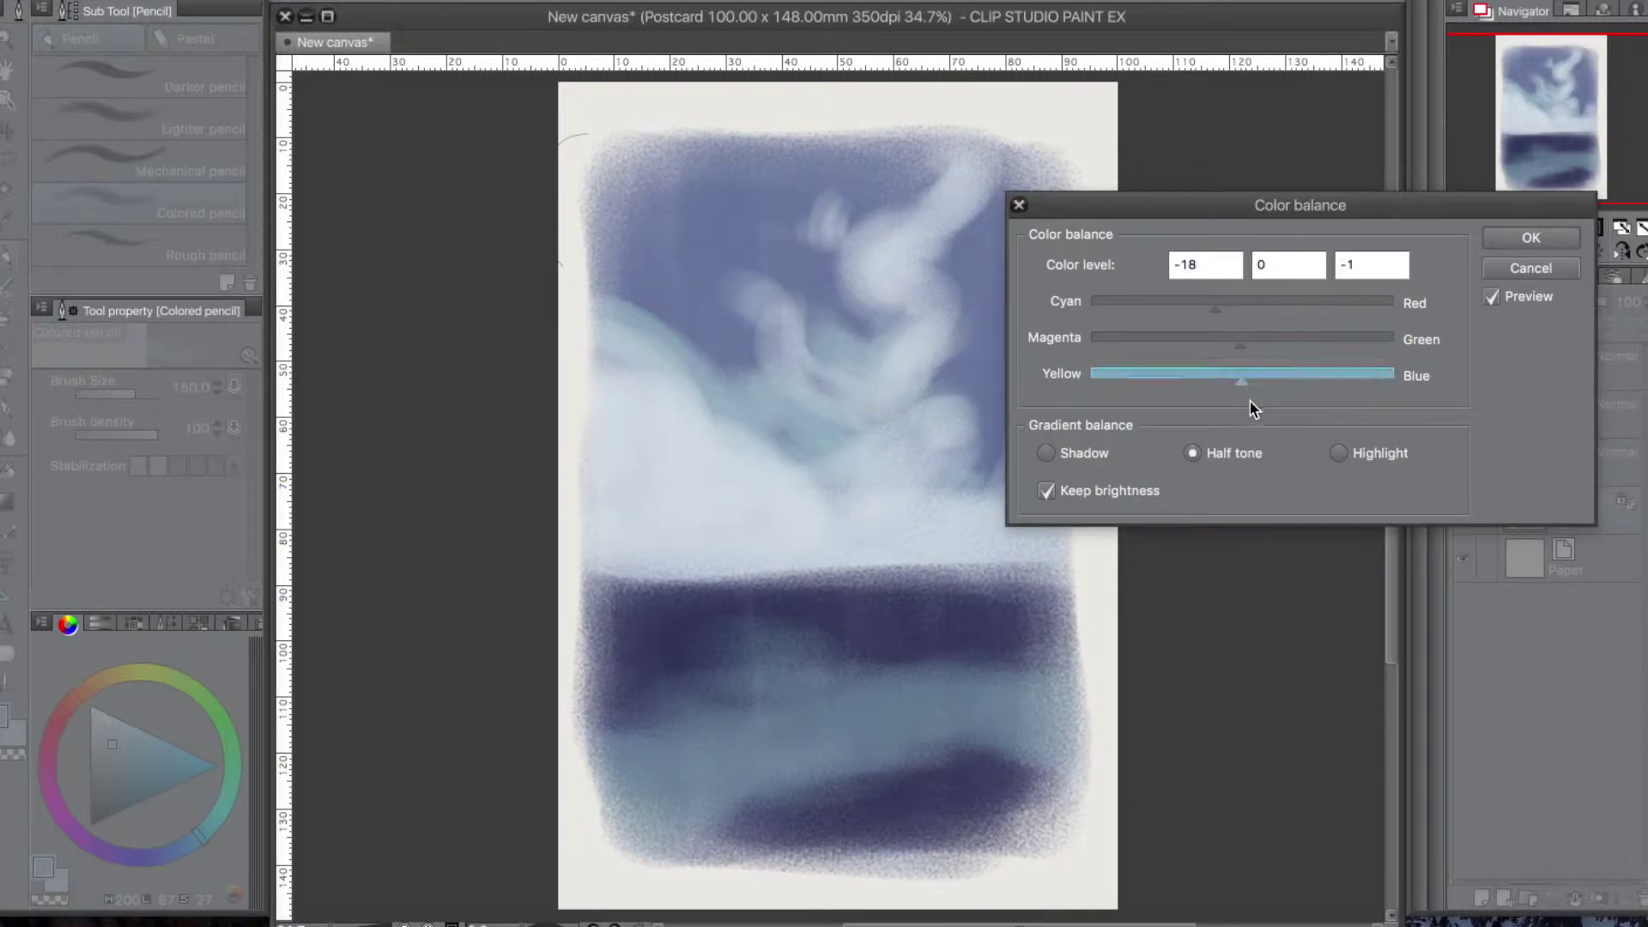
click(1530, 237)
Raise the brightness of Layer 1 with a Hue/Saturation/Luminosity correction
click(245, 0)
mouse_move(331, 212)
mouse_move(281, 4)
mouse_move(386, 339)
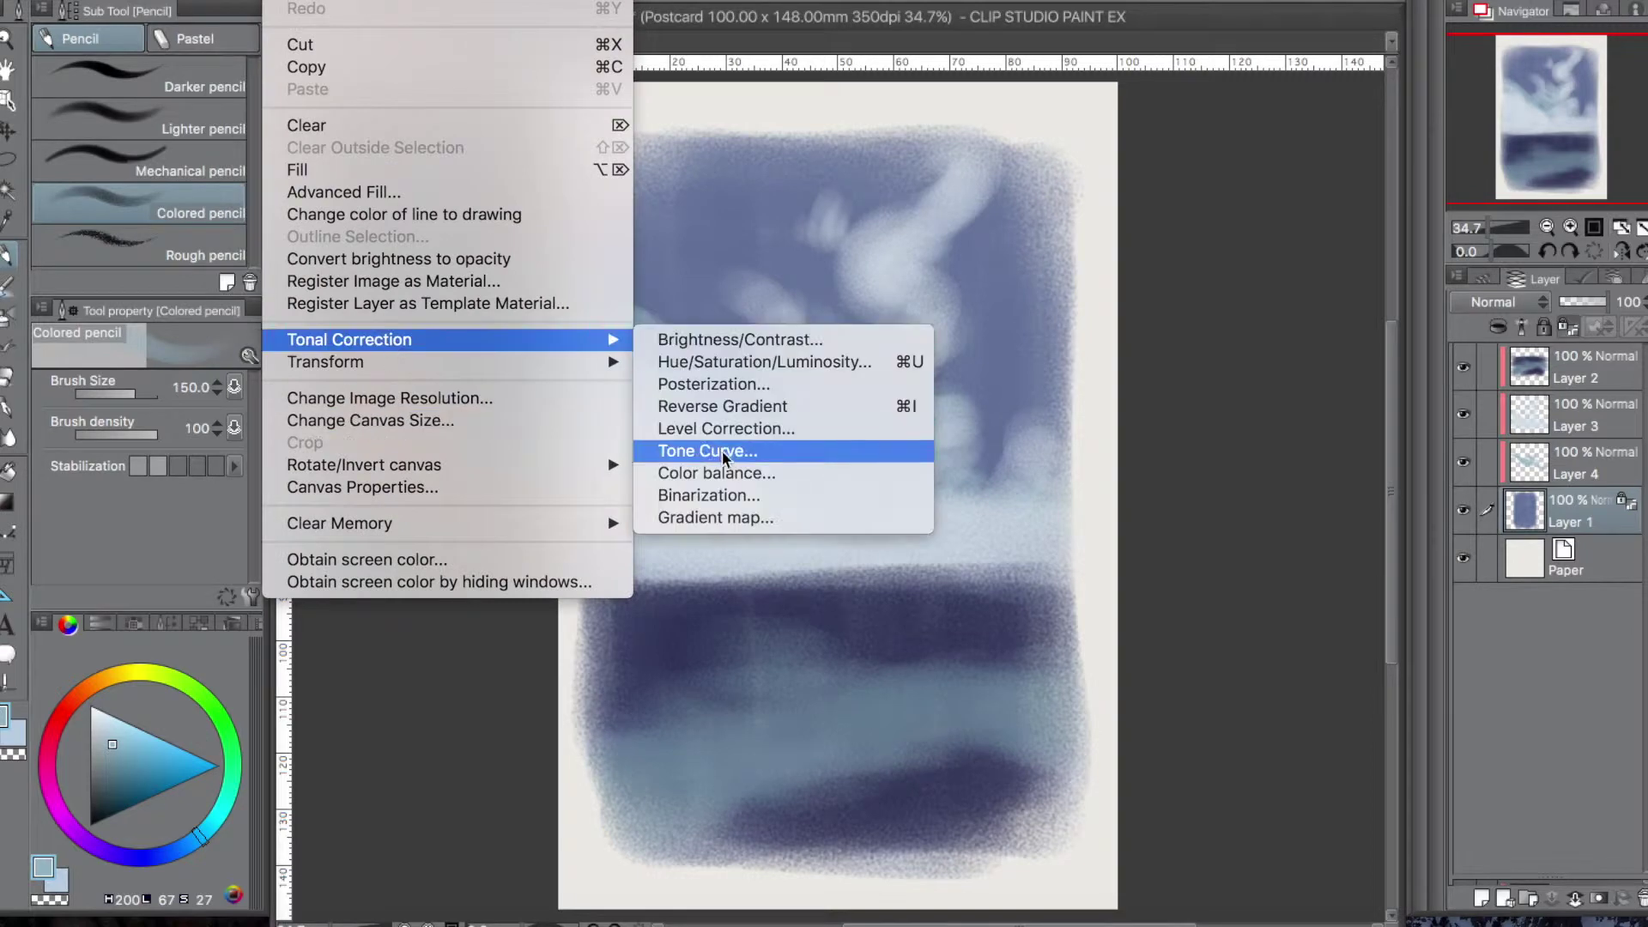
click(723, 364)
click(1535, 274)
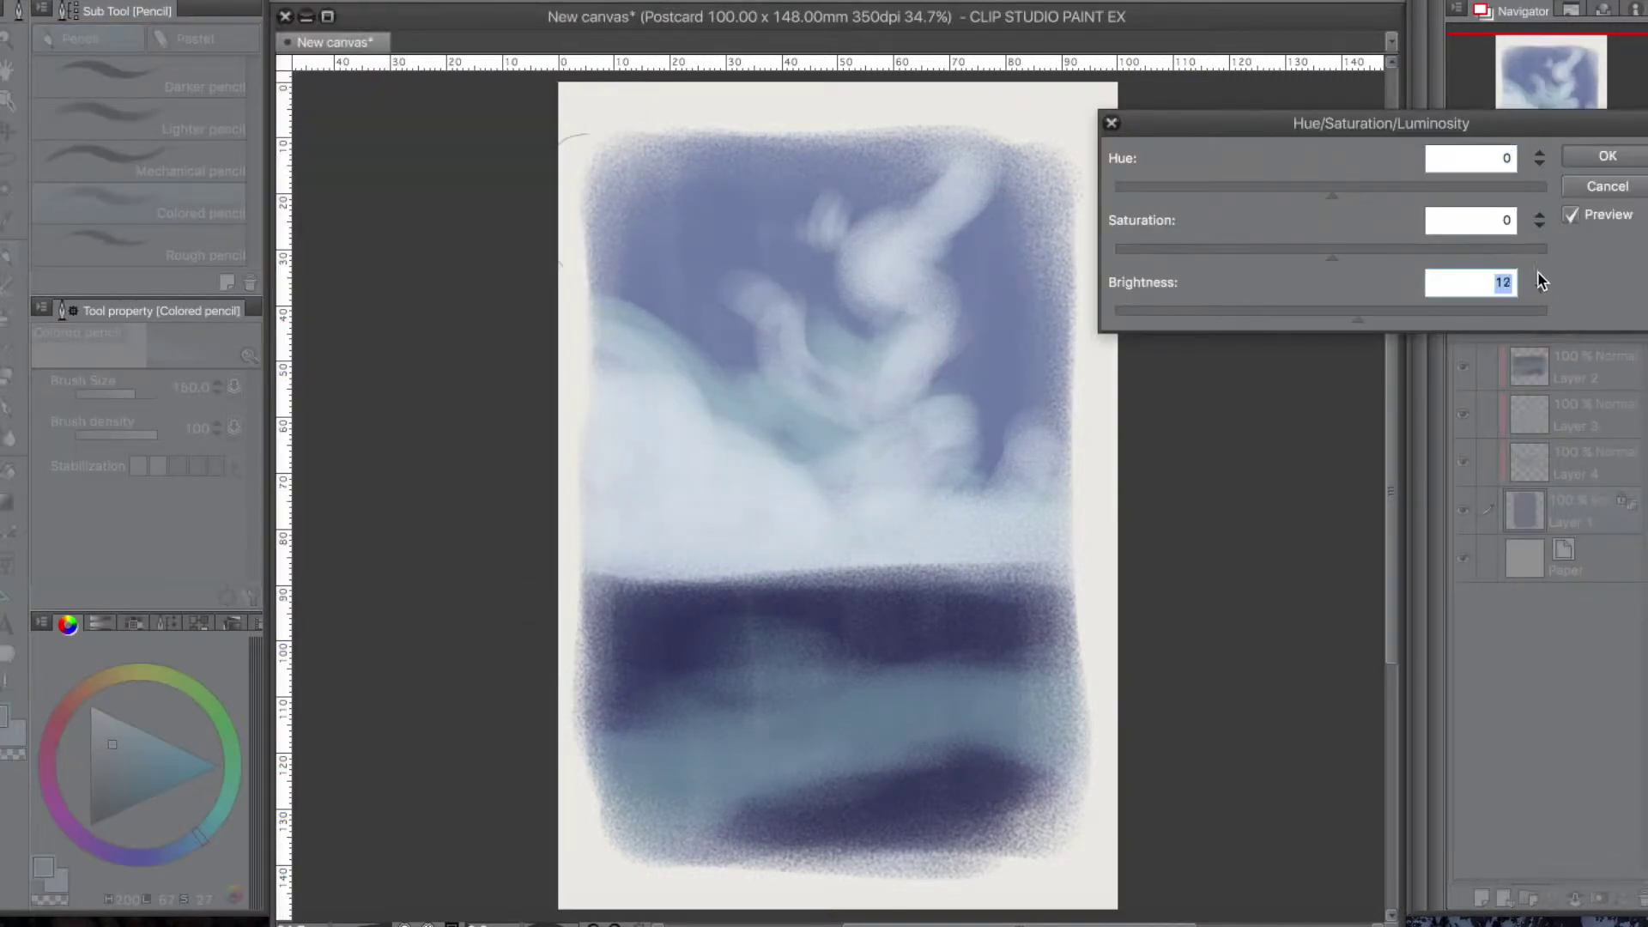
click(1539, 275)
click(1607, 156)
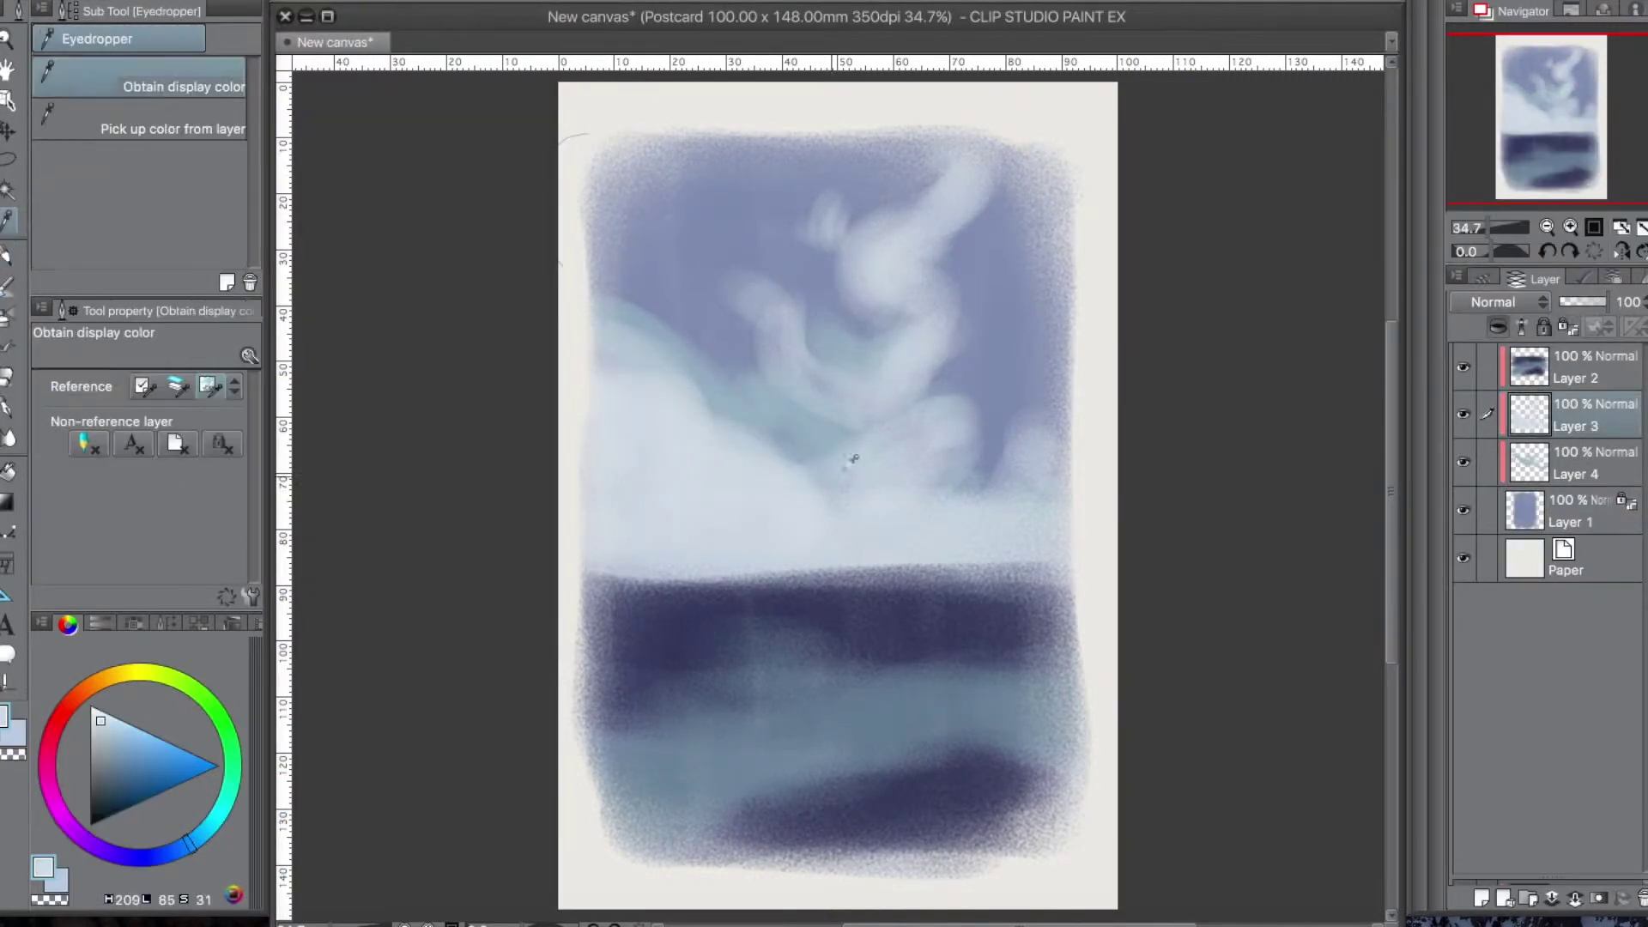
Fill out the central cloud bank on Layer 3 and paint lighter cyan shading around the cloud edges on Layer 4
drag(798, 457, 841, 494)
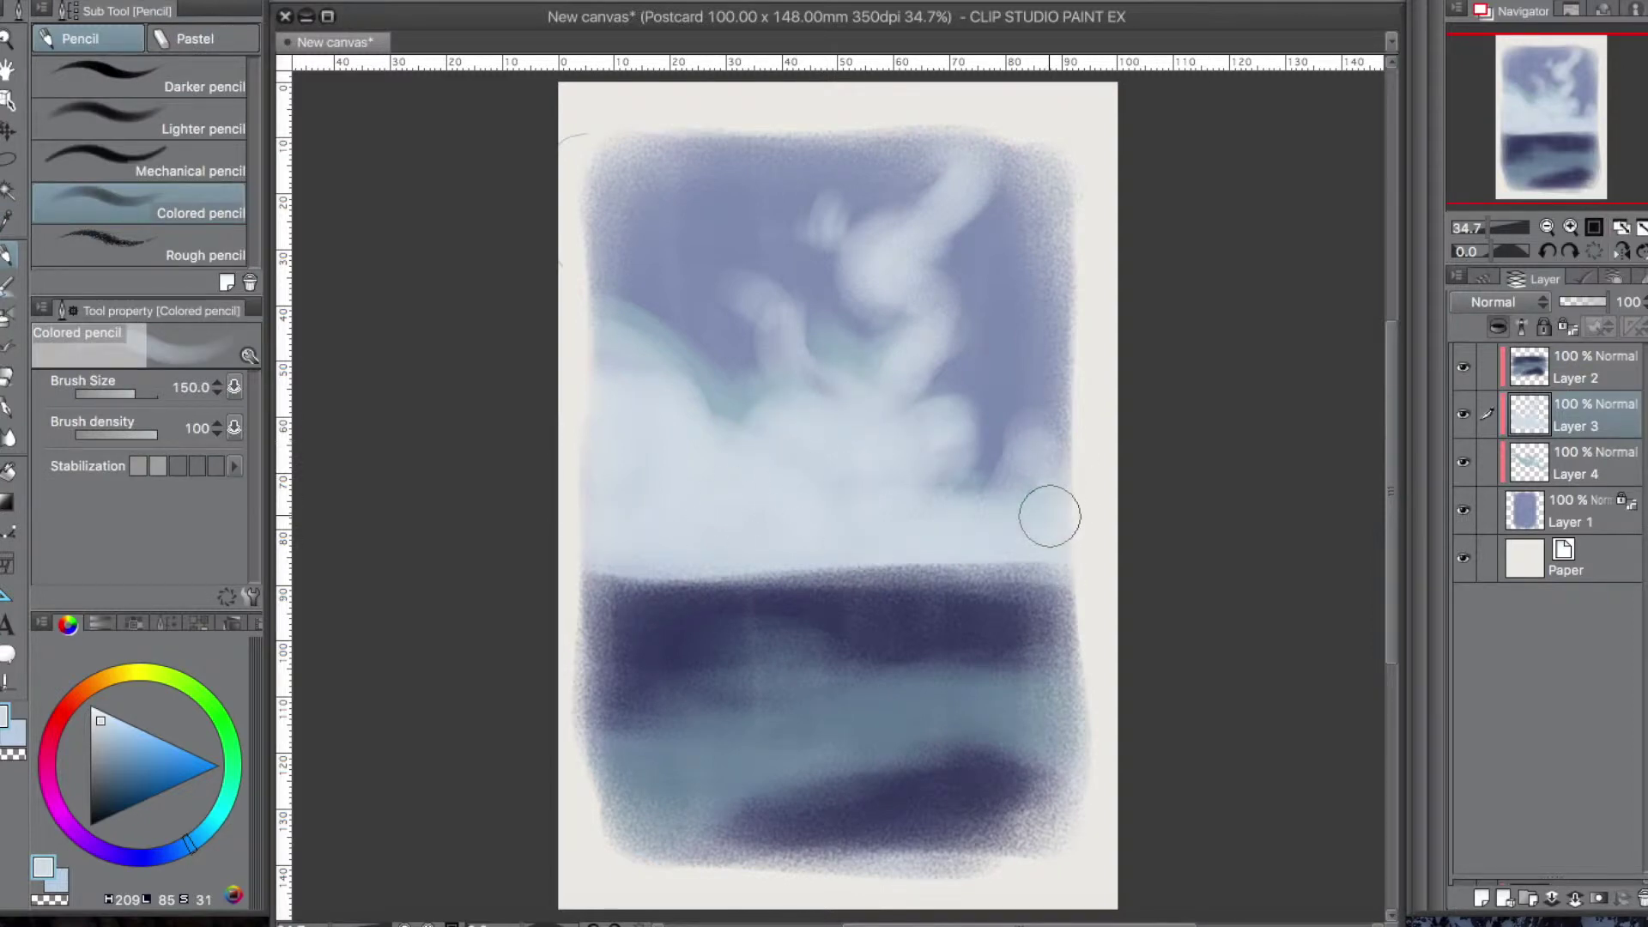
alt+click(722, 387)
click(1577, 464)
click(118, 734)
mouse_move(639, 348)
mouse_down()
mouse_move(776, 416)
mouse_move(953, 445)
mouse_move(930, 409)
mouse_up()
click(760, 331)
Paint muted blue streaks across the dark upper sea on Layer 2 with a size 100 brush
click(1579, 374)
mouse_move(895, 629)
mouse_down()
mouse_move(942, 636)
mouse_move(929, 603)
mouse_up()
key(super+z)
key(bracketleft)
drag(640, 626, 719, 625)
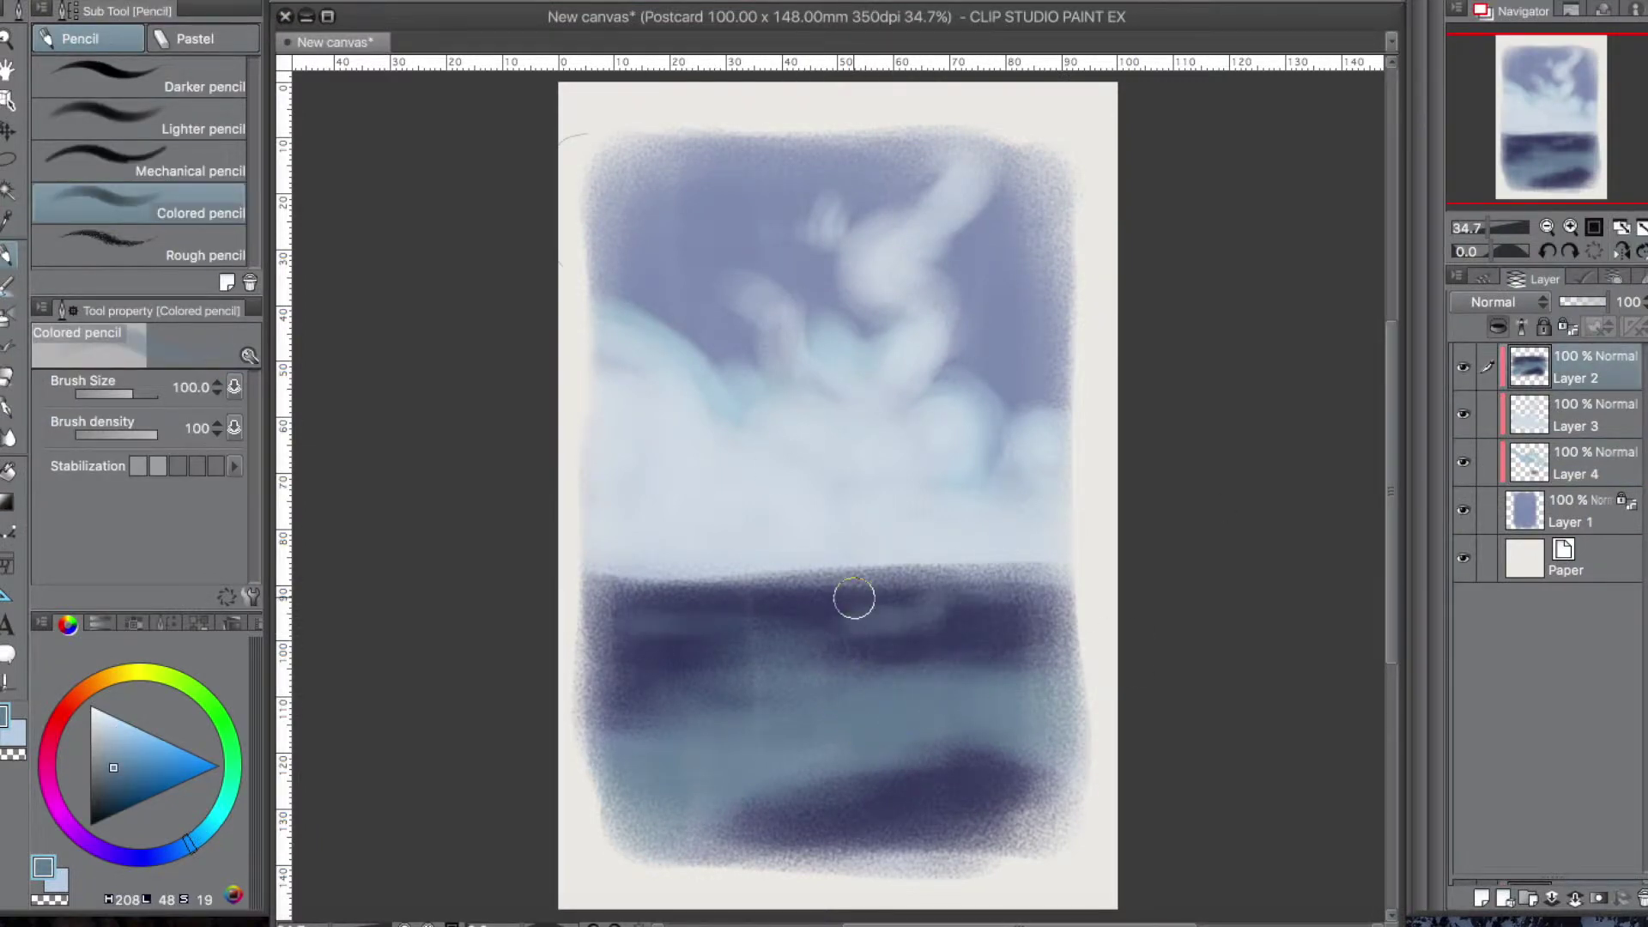
drag(932, 613, 1023, 619)
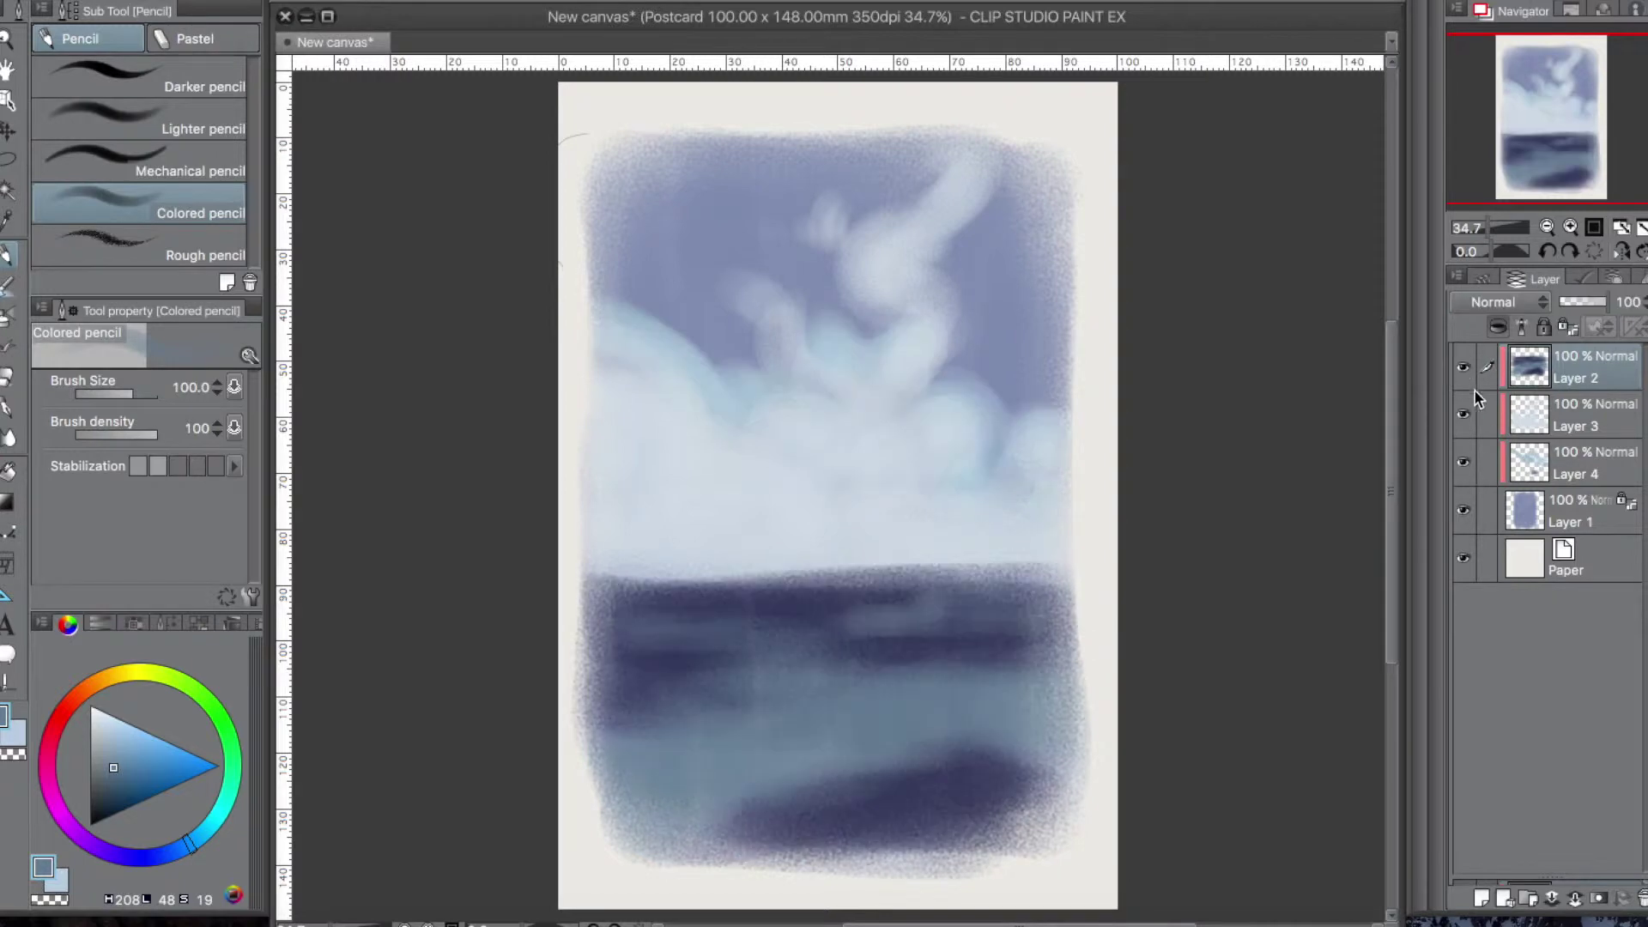
Change the drawing color to teal with hue 173 and try a foreground-to-transparent gradient across the sea
drag(203, 841, 225, 799)
drag(893, 751, 773, 759)
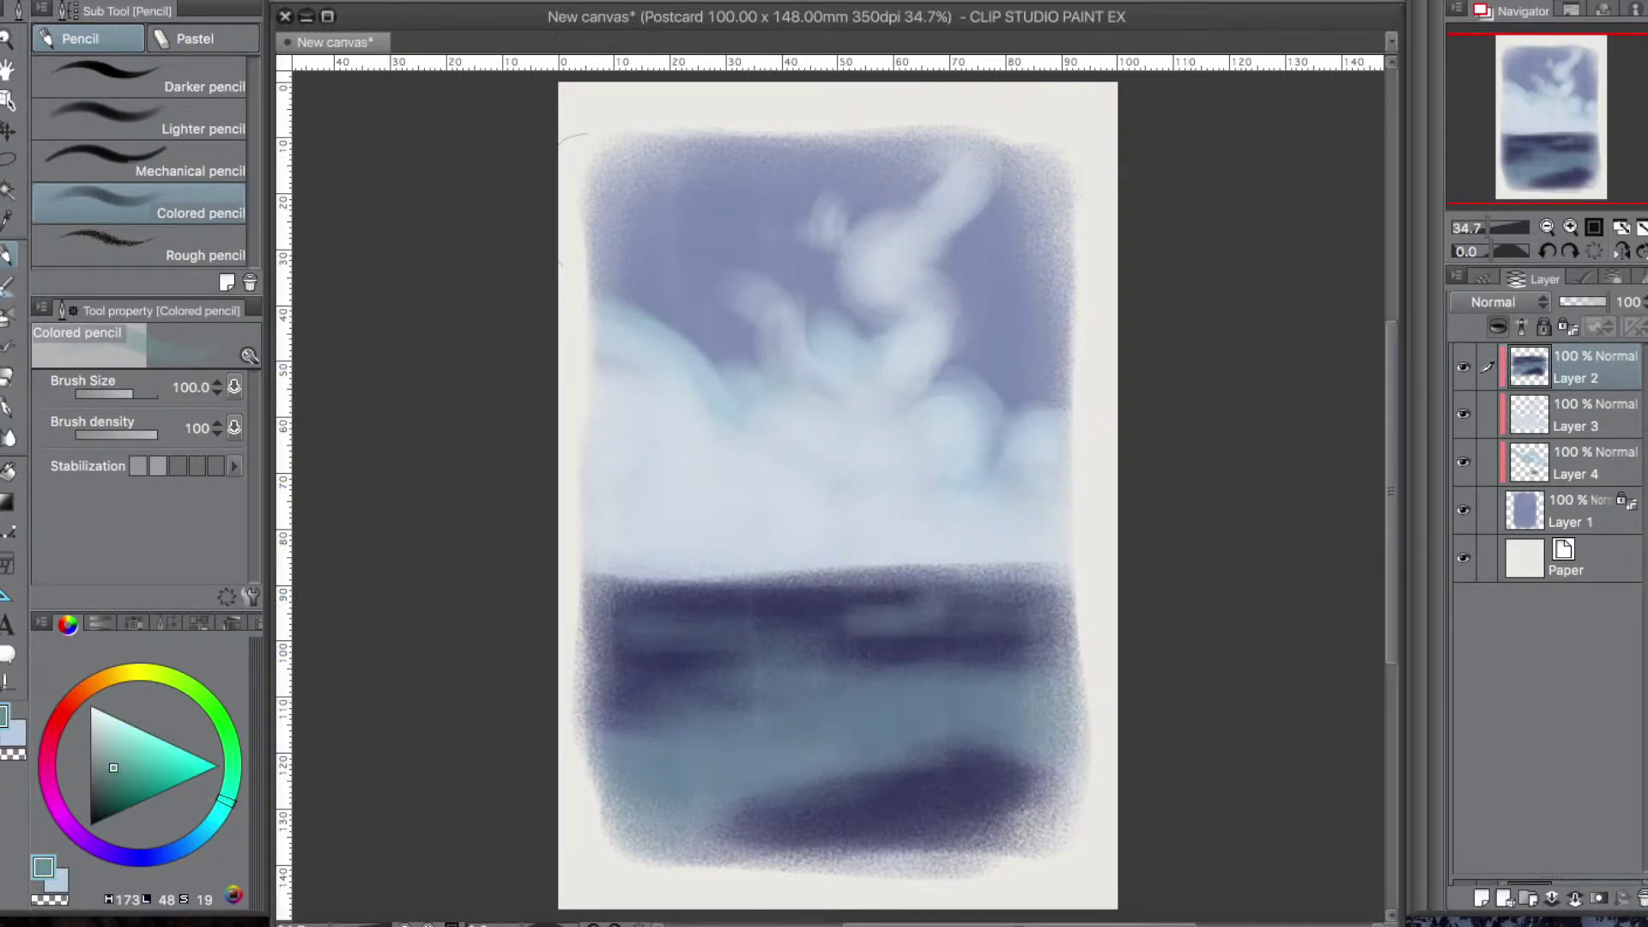
key(g)
key(g)
drag(639, 661, 961, 592)
key(super+z)
Lock the transparent pixels of Layer 2 and try teal gradients from the sea's left side
right_click(1574, 354)
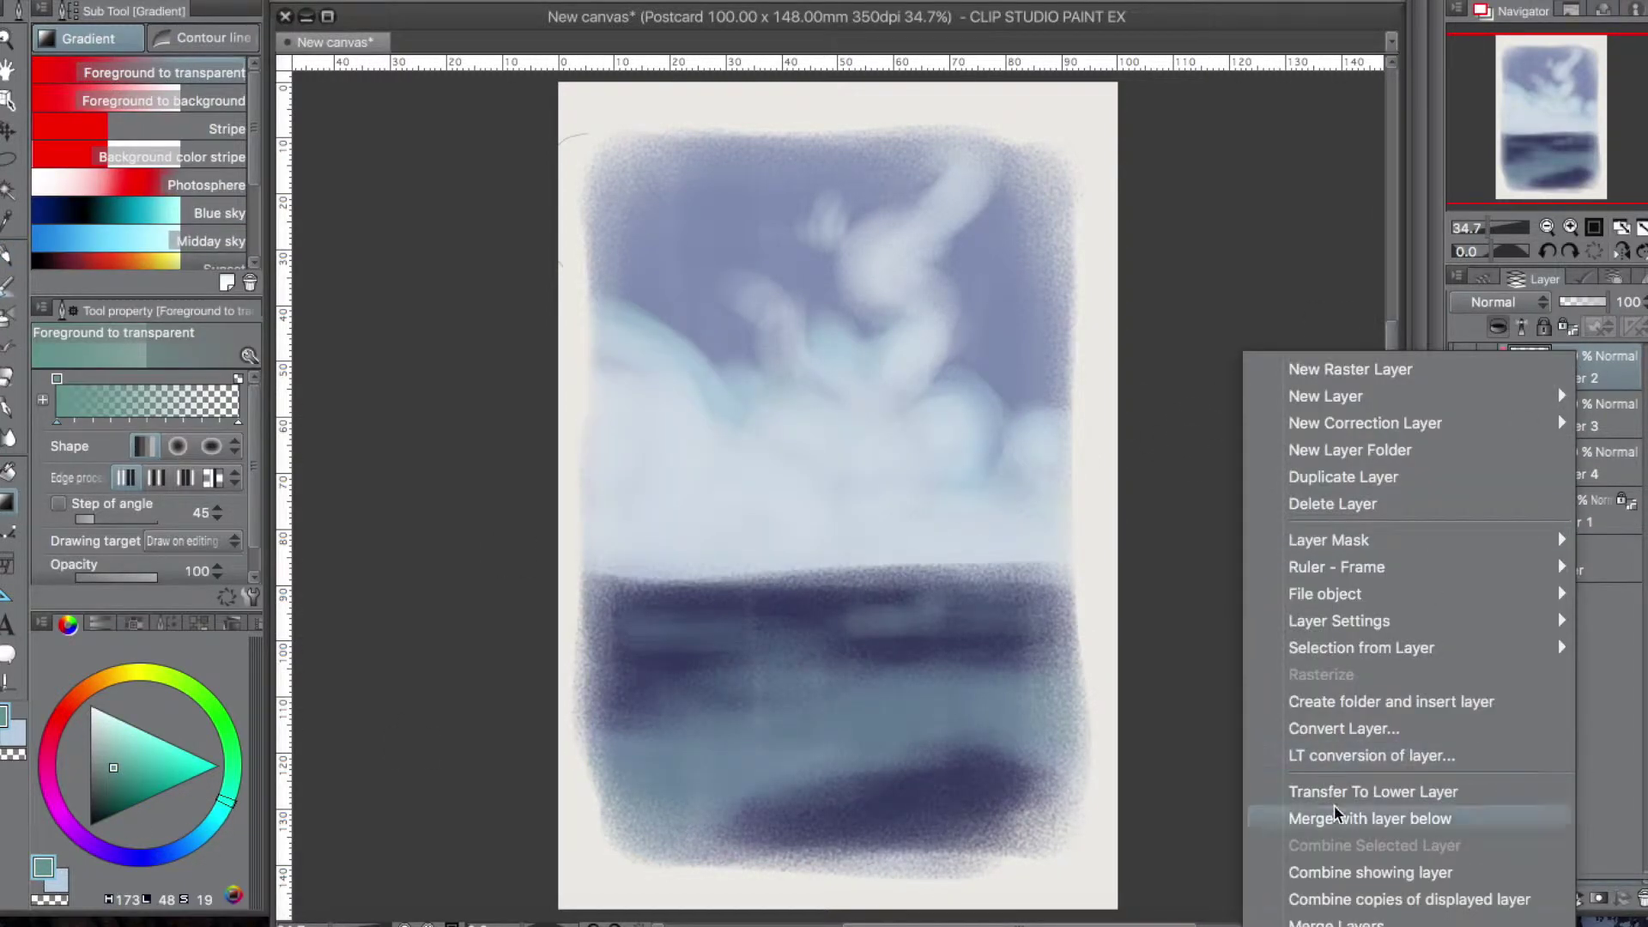
click(1601, 369)
right_click(1531, 368)
click(1499, 502)
drag(644, 772, 969, 678)
key(super+z)
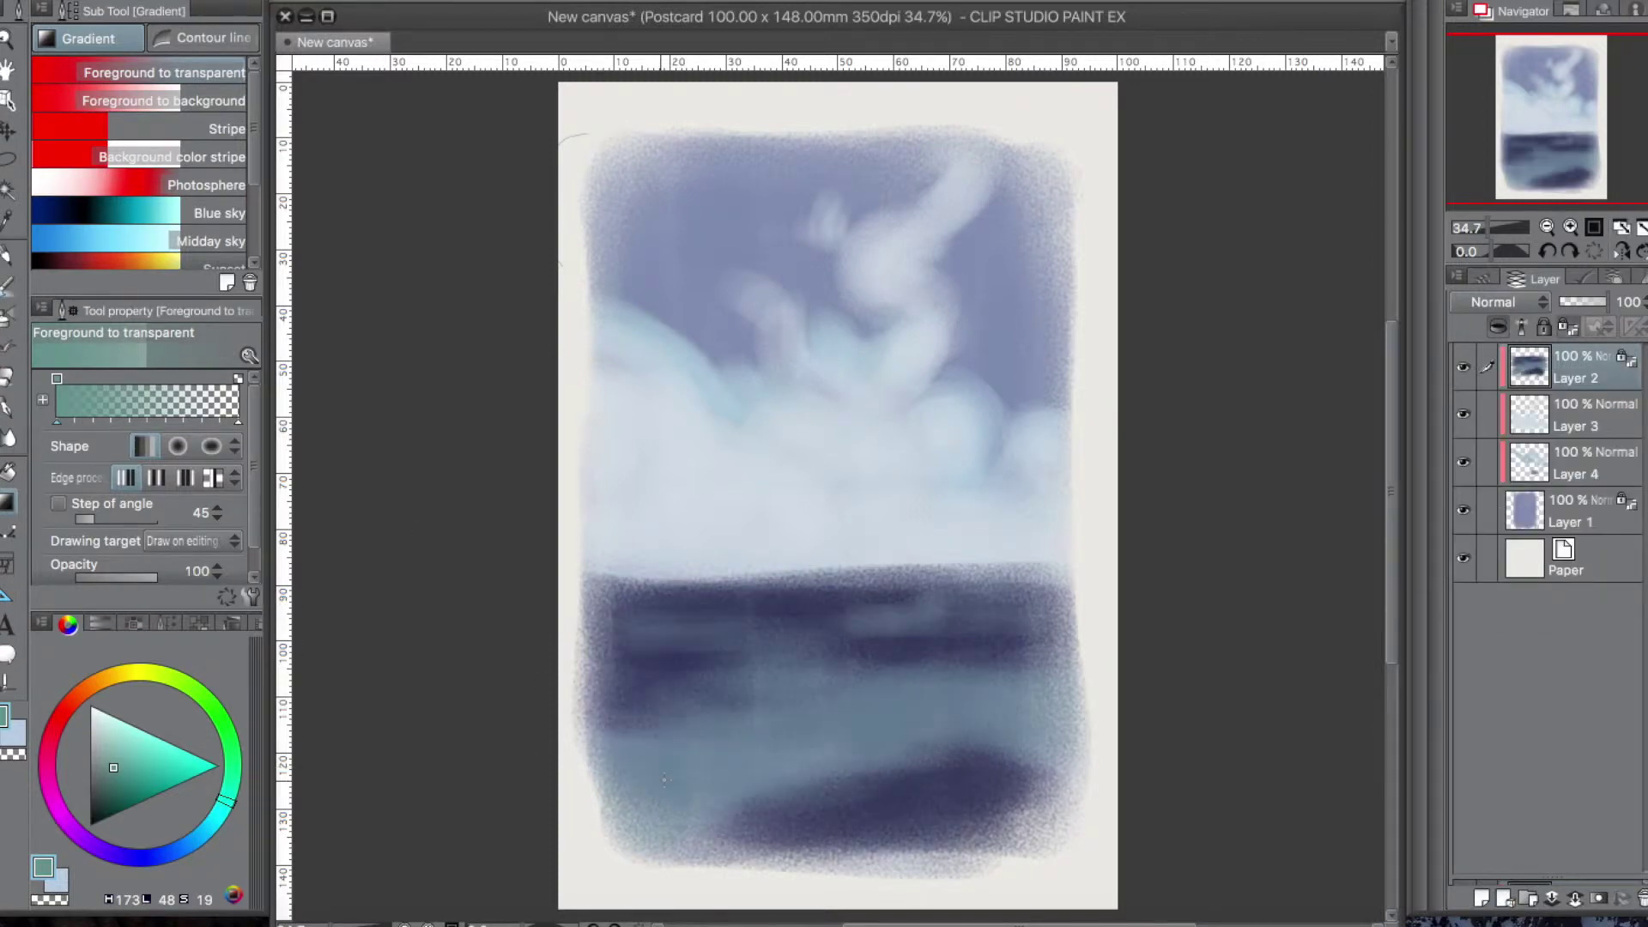
drag(585, 765, 664, 779)
key(ctrl+z)
Lasso the lighter water patches and add a teal gradient along the left side of the selection
key(m)
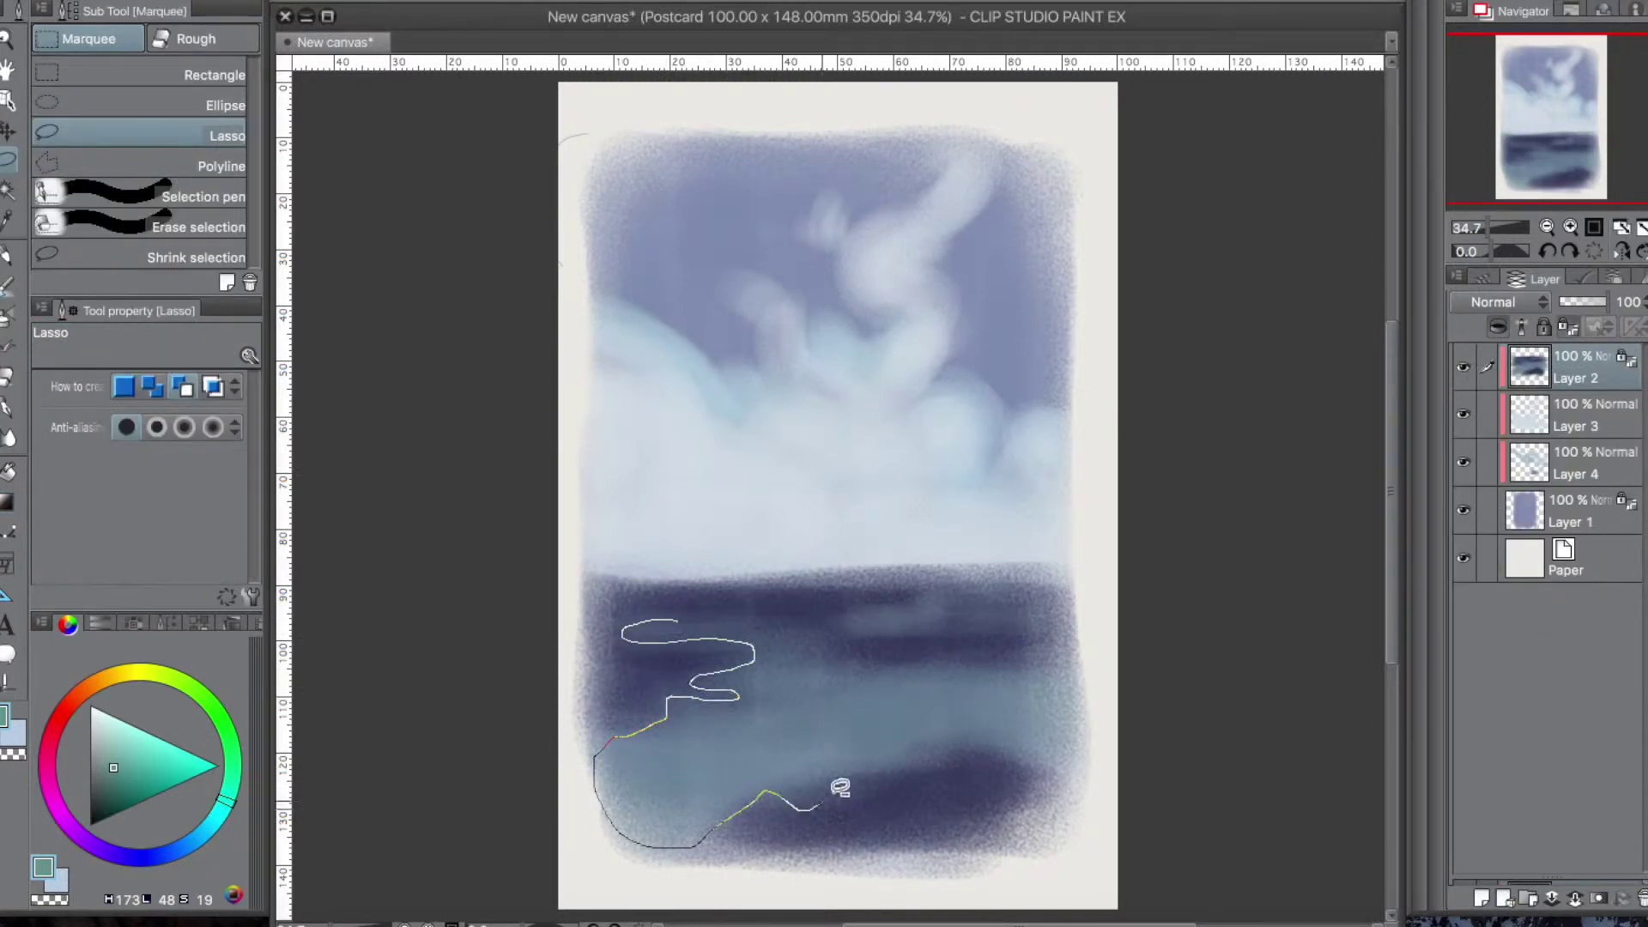
drag(1014, 598, 677, 621)
key(g)
drag(593, 760, 729, 777)
drag(725, 749, 720, 753)
key(ctrl+z)
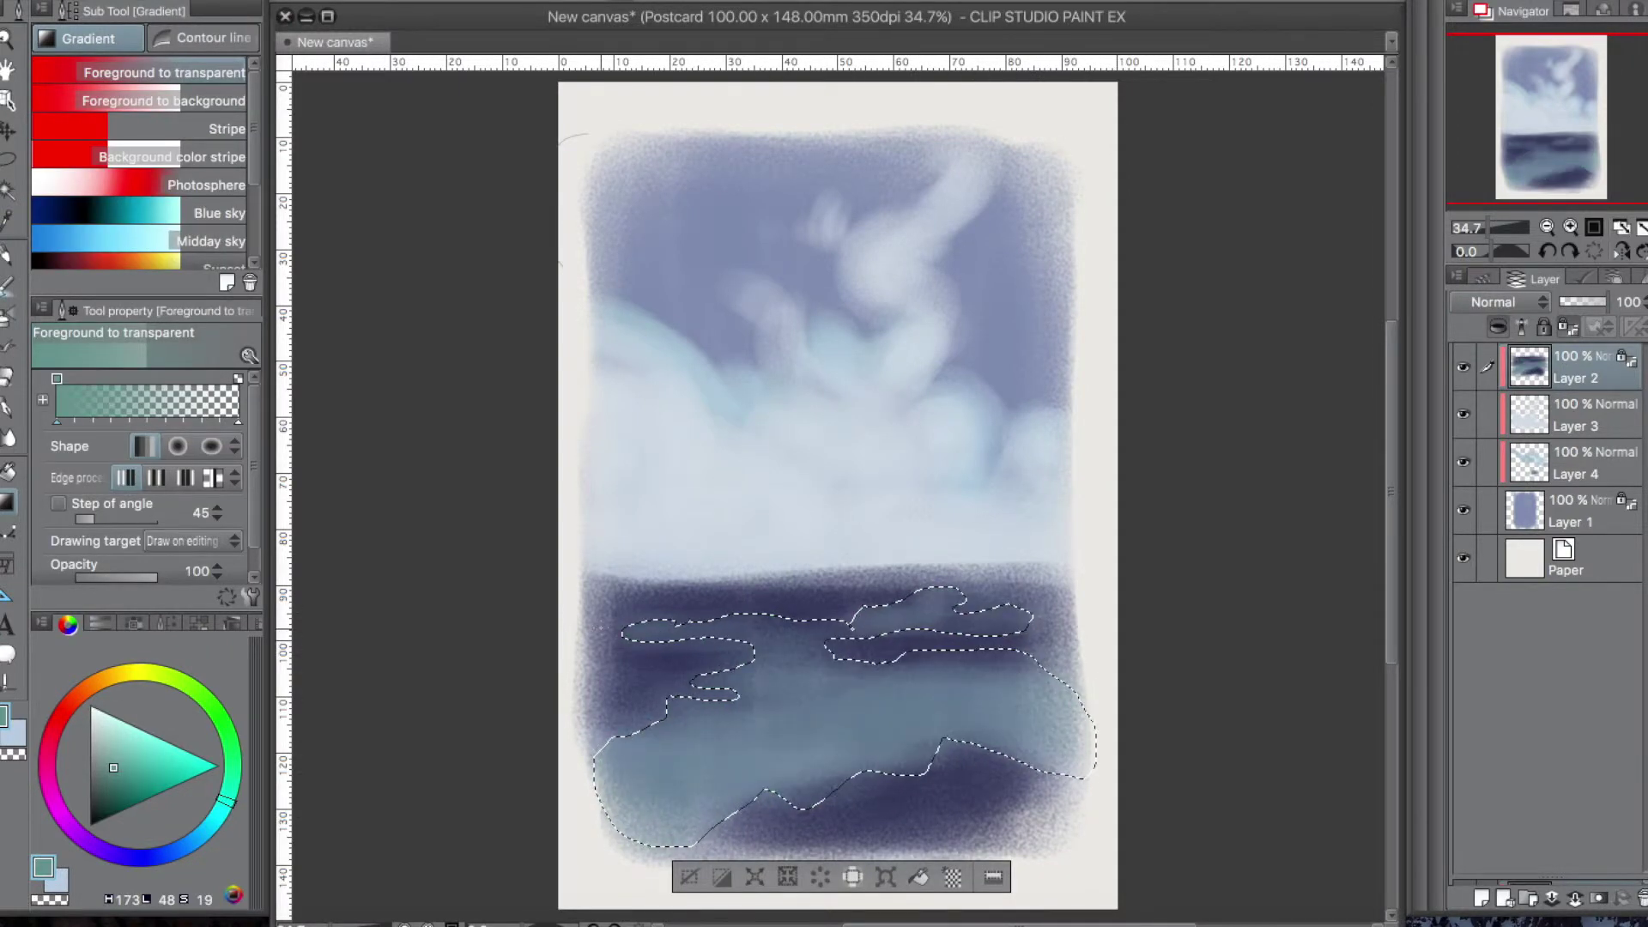
drag(652, 635, 617, 835)
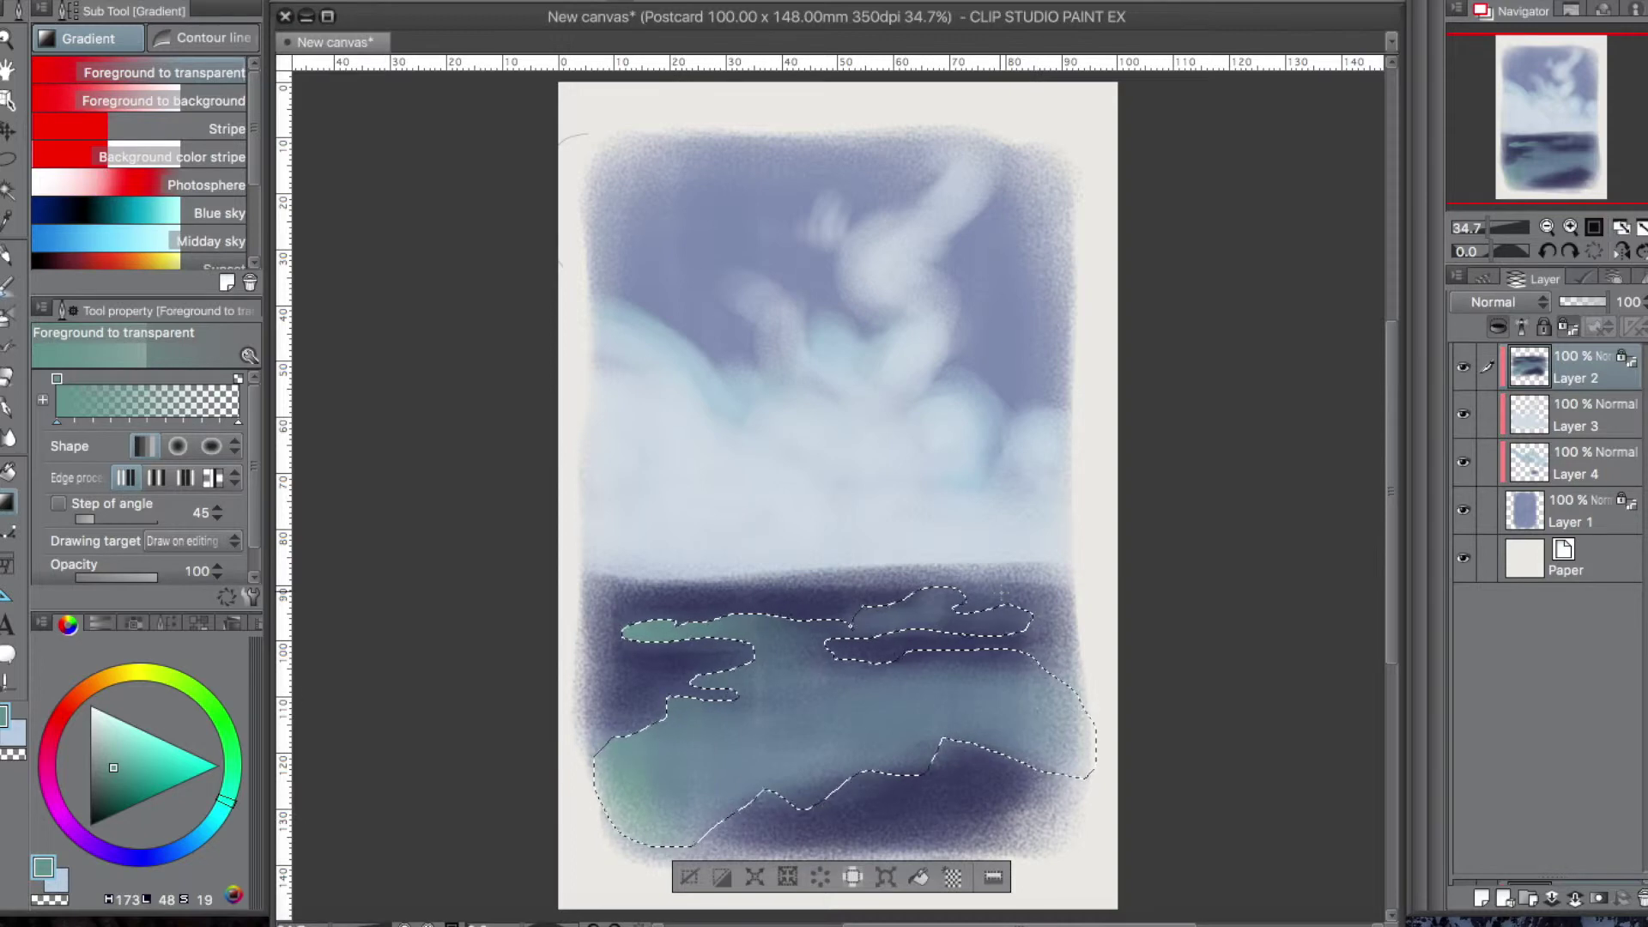
Add teal gradients along the right side of the selected water and deselect the area
drag(1015, 591, 982, 615)
drag(794, 665, 931, 678)
key(ctrl+z)
drag(983, 587, 987, 631)
key(ctrl+d)
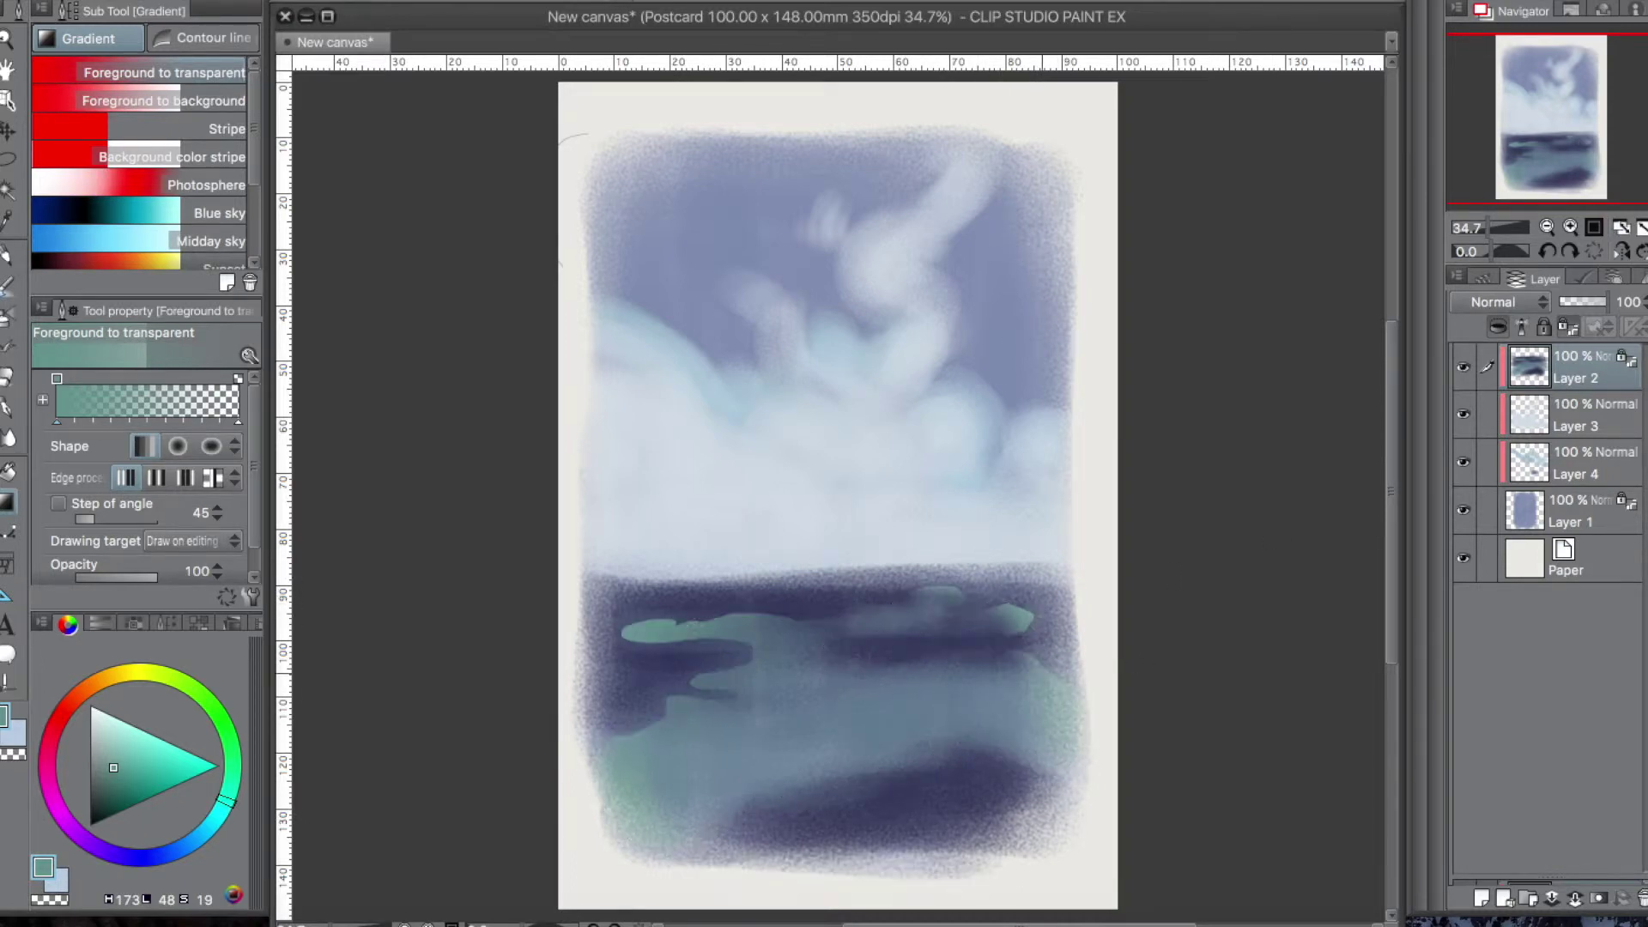
Soften the hard edges of the teal water into the dark sea with the Blend tool at size 100
key(p)
key(j)
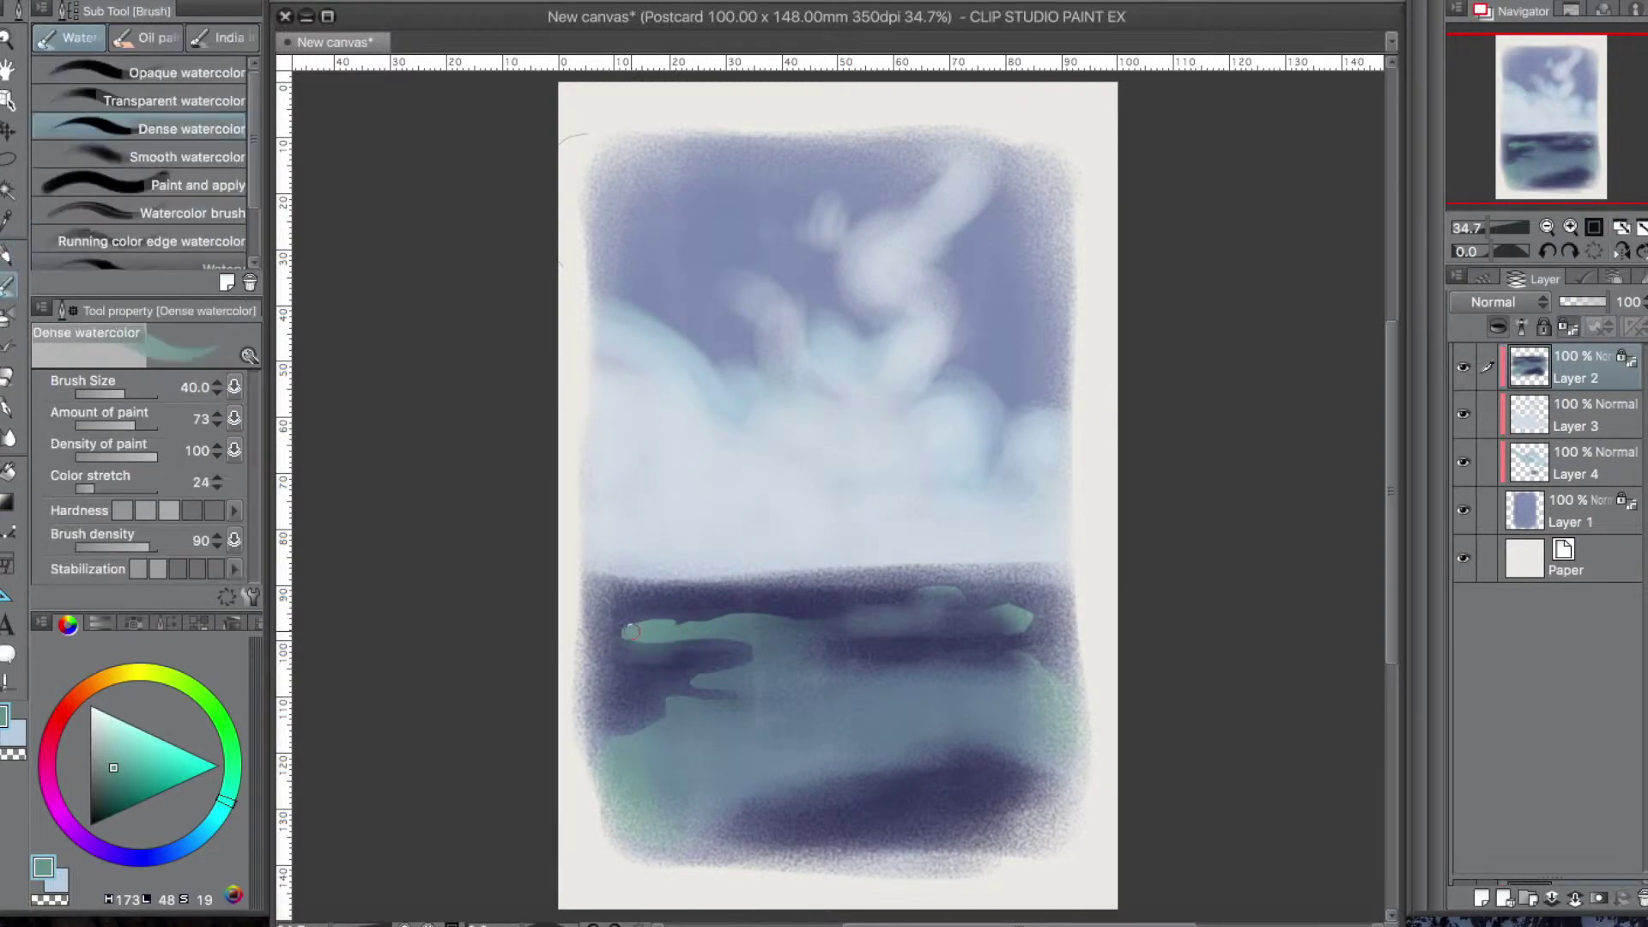
drag(595, 636, 719, 681)
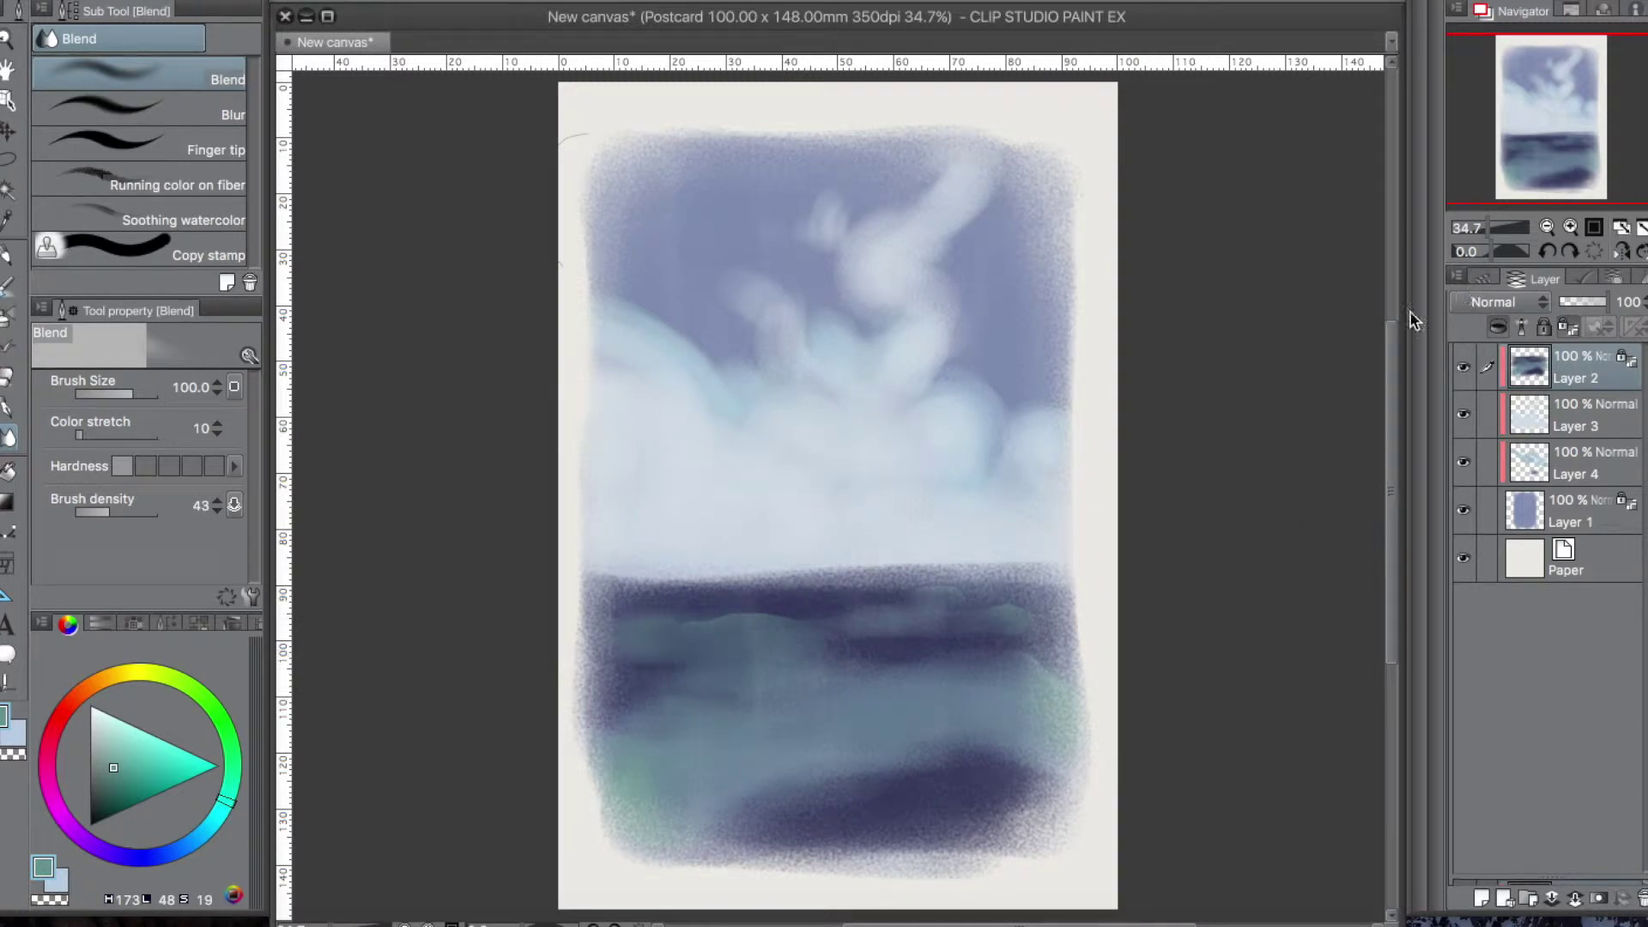
Apply a Hue/Saturation/Luminosity correction to Layer 2
click(286, 1)
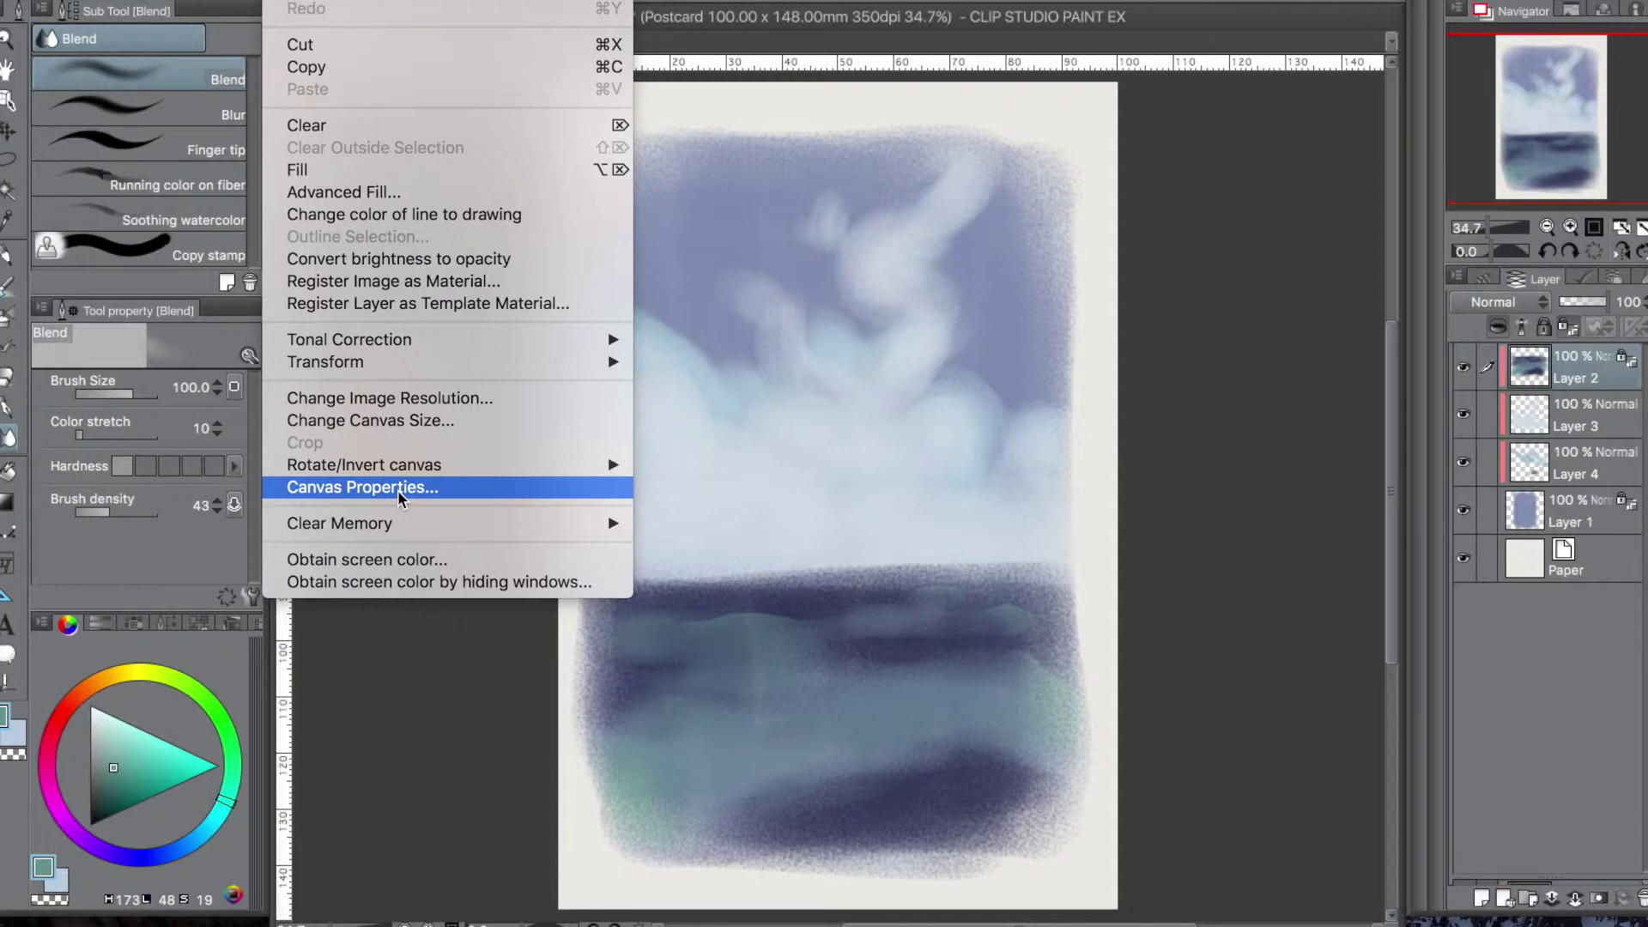
mouse_move(446, 339)
click(732, 358)
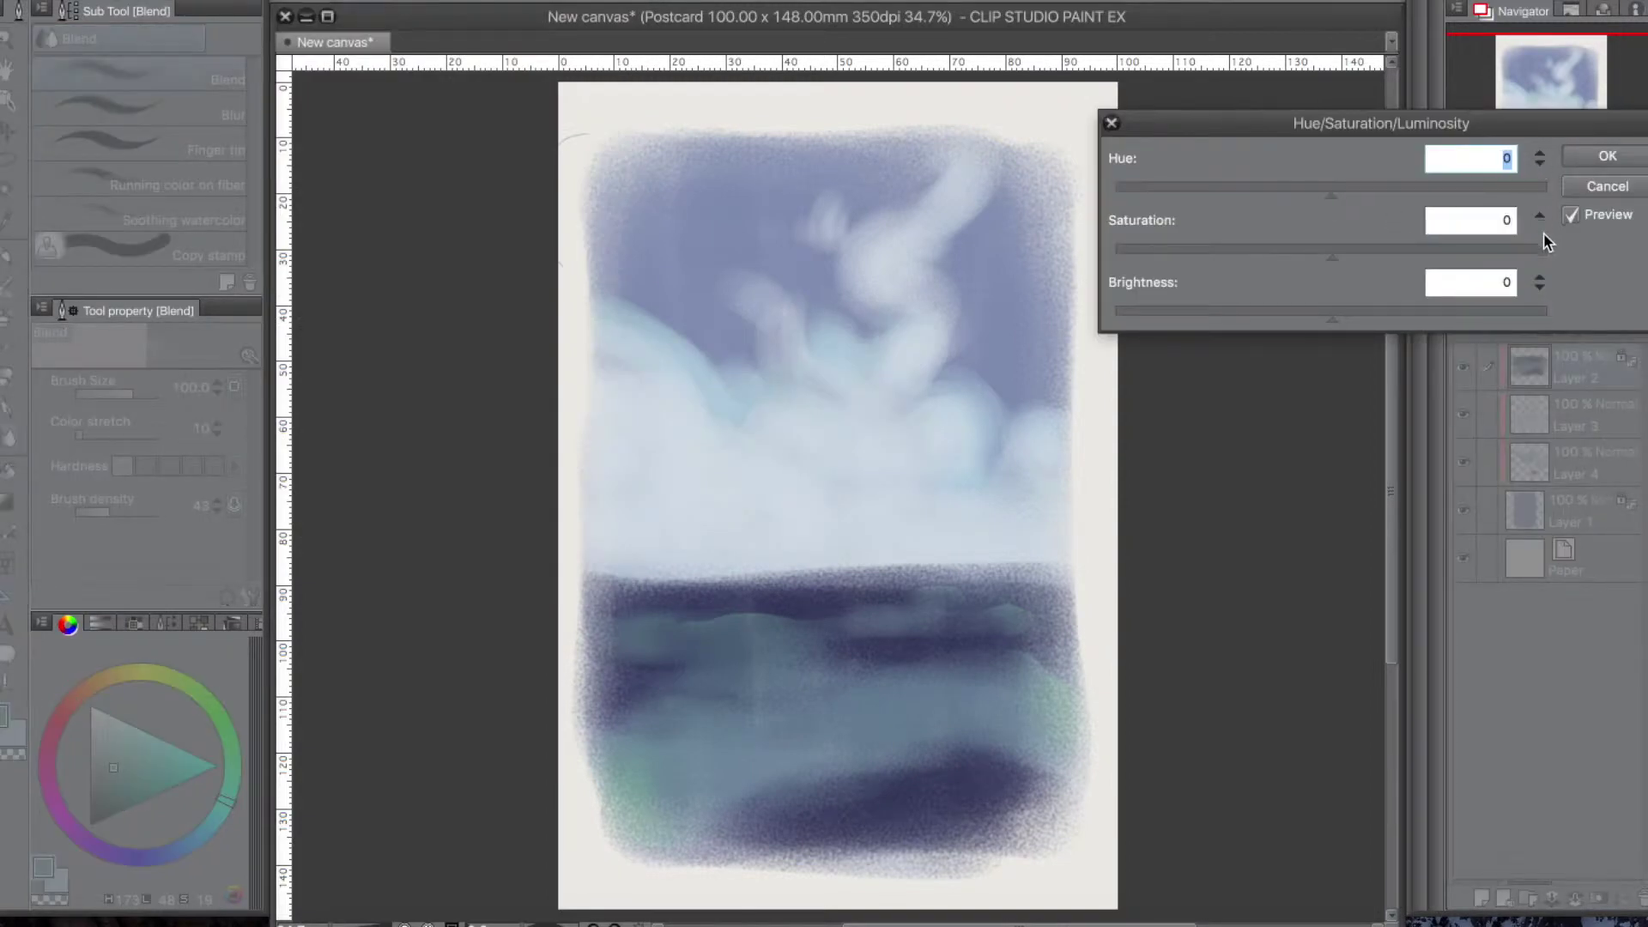
click(1602, 157)
Shift the color balance of Layer 2 toward cyan
click(231, 1)
mouse_move(296, 1)
mouse_move(455, 339)
click(762, 471)
drag(1246, 318, 1223, 314)
click(1530, 238)
Set the saturation of Layer 2 to -28 with a Hue/Saturation/Luminosity correction
click(253, 0)
mouse_move(288, 0)
mouse_move(360, 336)
click(731, 358)
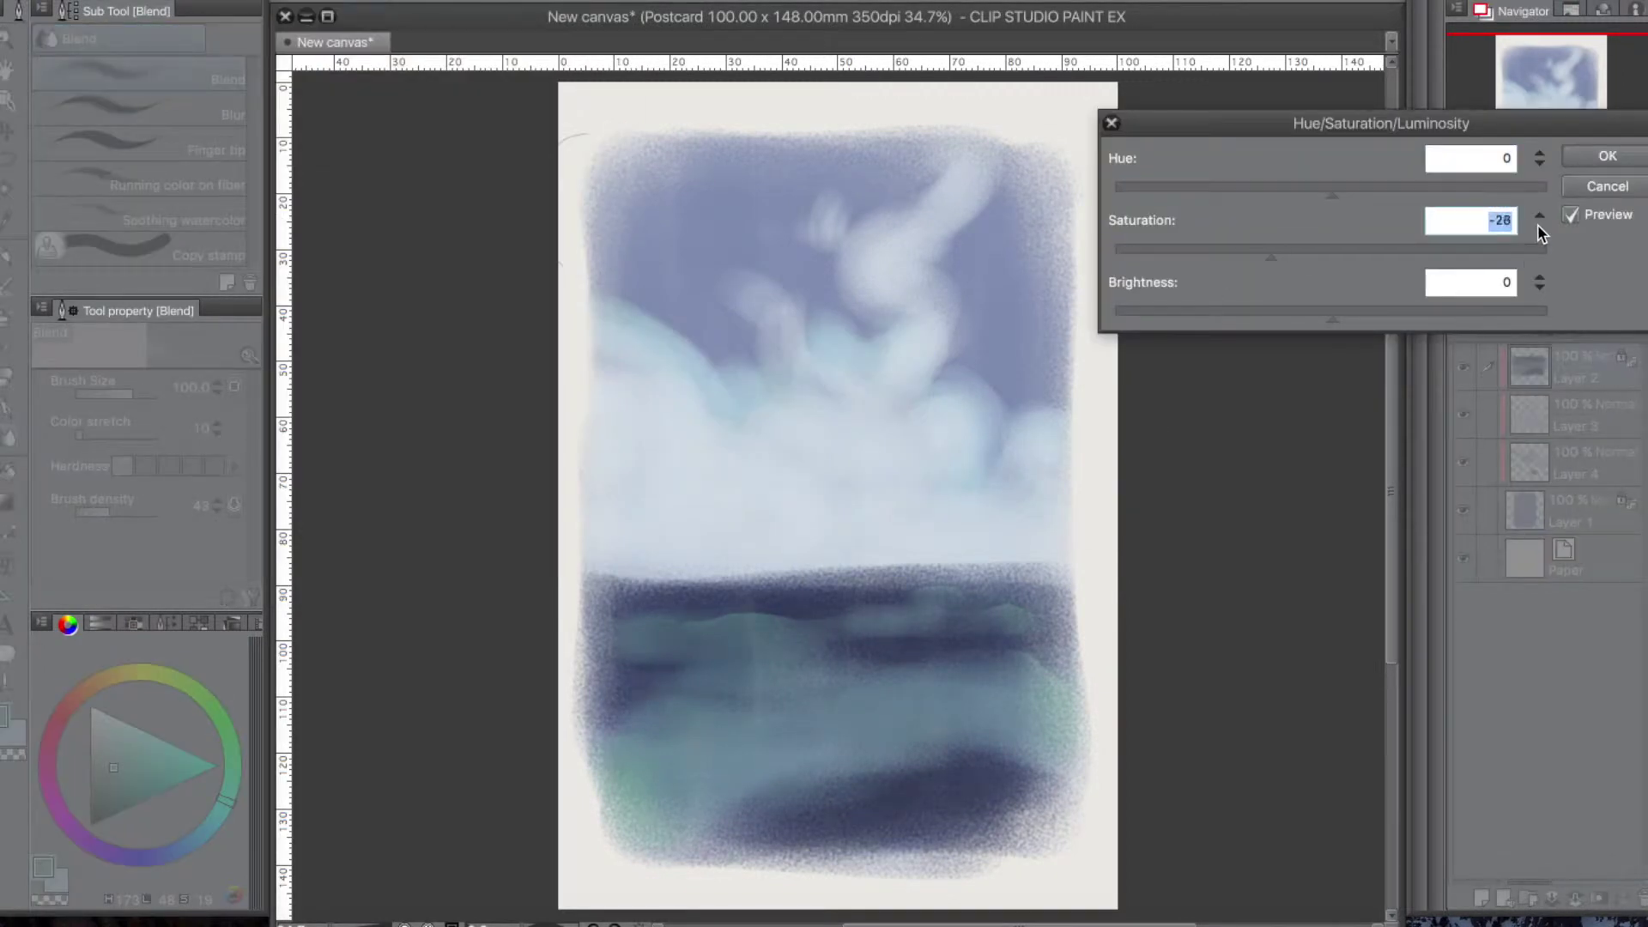
click(1606, 156)
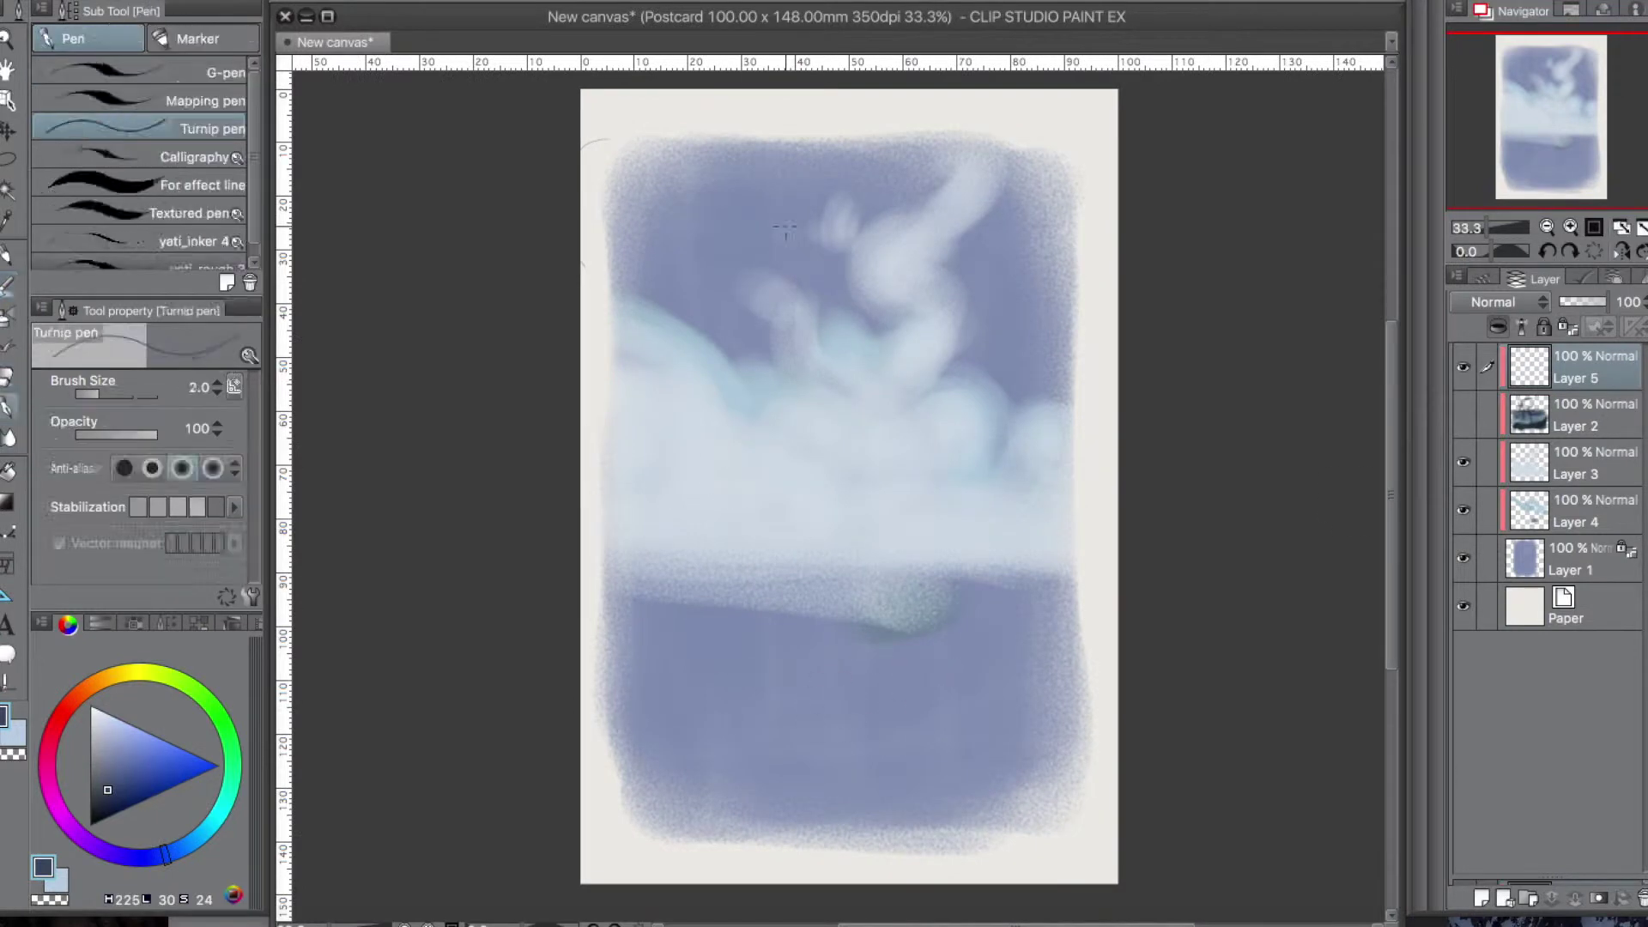
Paint a solid dark blue sea below the horizon on Layer 5 and muted blue water over it on Layer 6
key(p)
drag(630, 585, 1059, 585)
key(bracketright)
key(bracketright)
key(bracketright)
mouse_move(1030, 640)
mouse_down()
mouse_move(600, 666)
mouse_move(763, 776)
mouse_move(842, 641)
mouse_move(1044, 677)
mouse_move(1051, 615)
mouse_up()
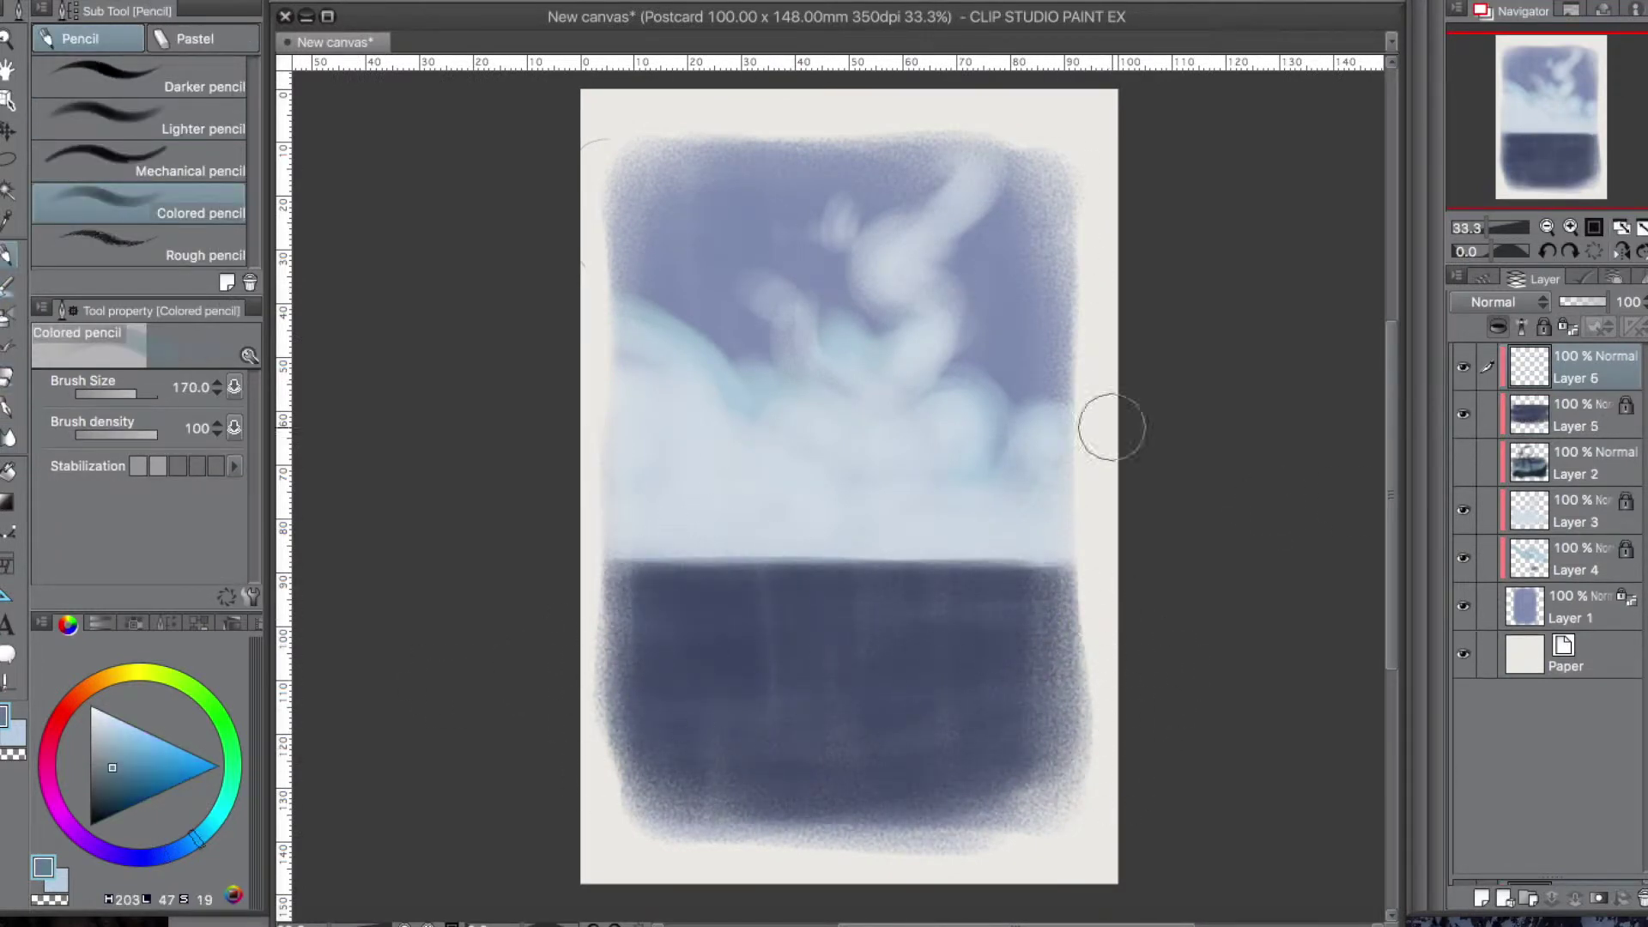
mouse_move(916, 632)
mouse_down()
mouse_move(636, 669)
mouse_move(773, 710)
mouse_move(1015, 581)
mouse_move(709, 585)
mouse_move(1022, 673)
mouse_move(857, 698)
mouse_up()
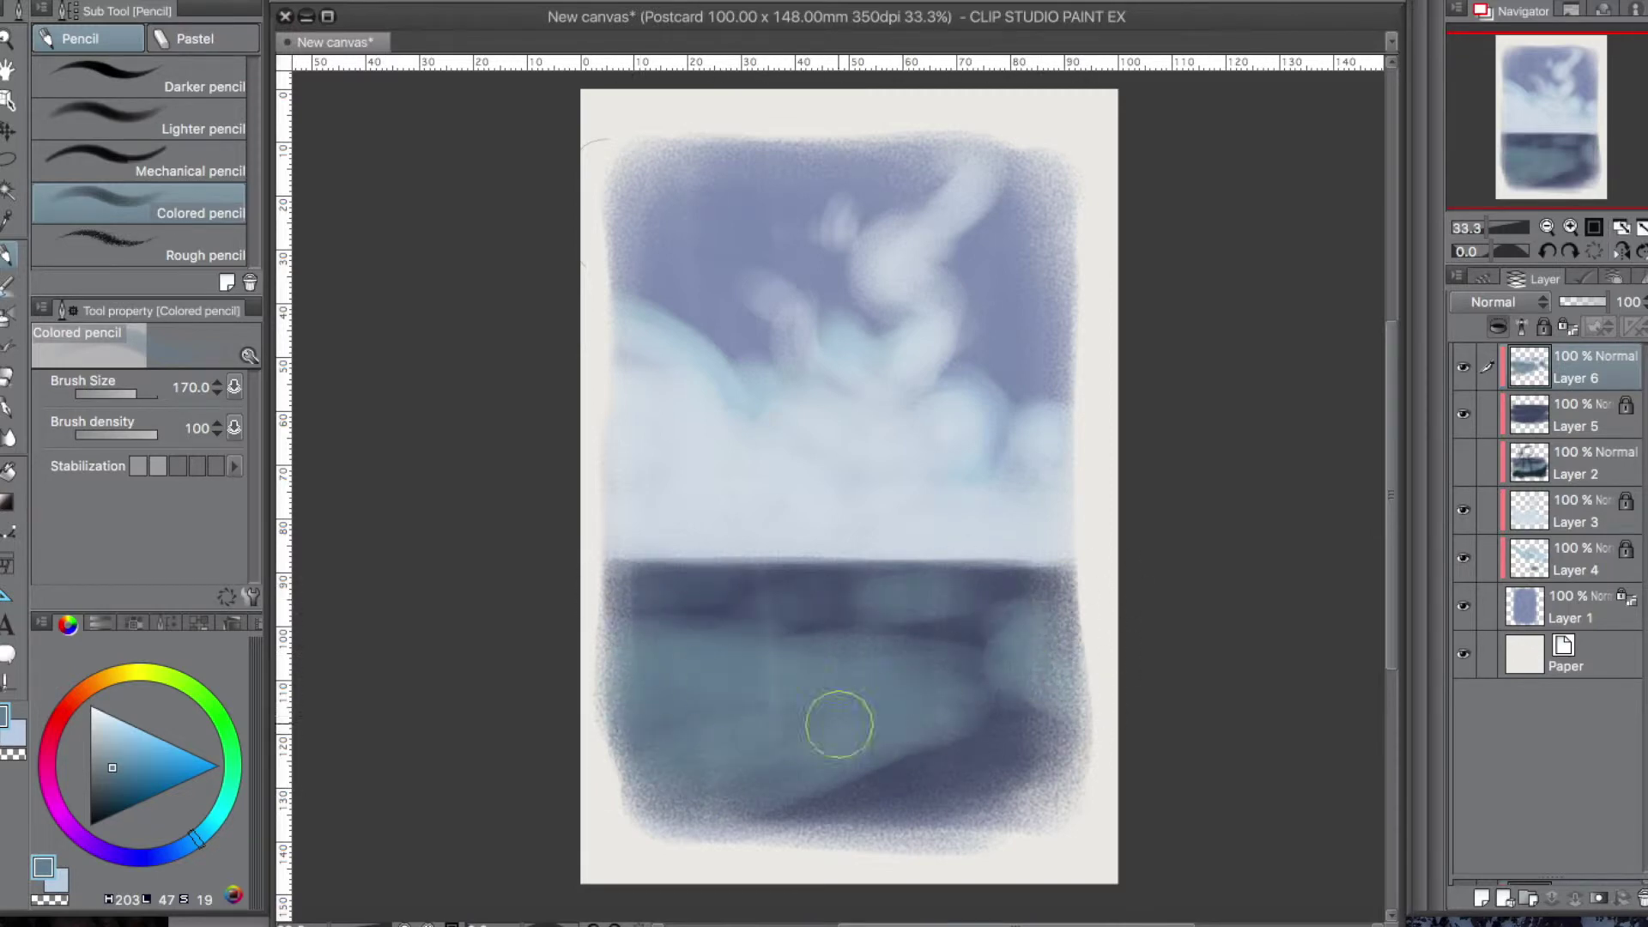
Duplicate Layer 6 as a hidden backup and lock the transparent pixels of the original
right_click(1558, 399)
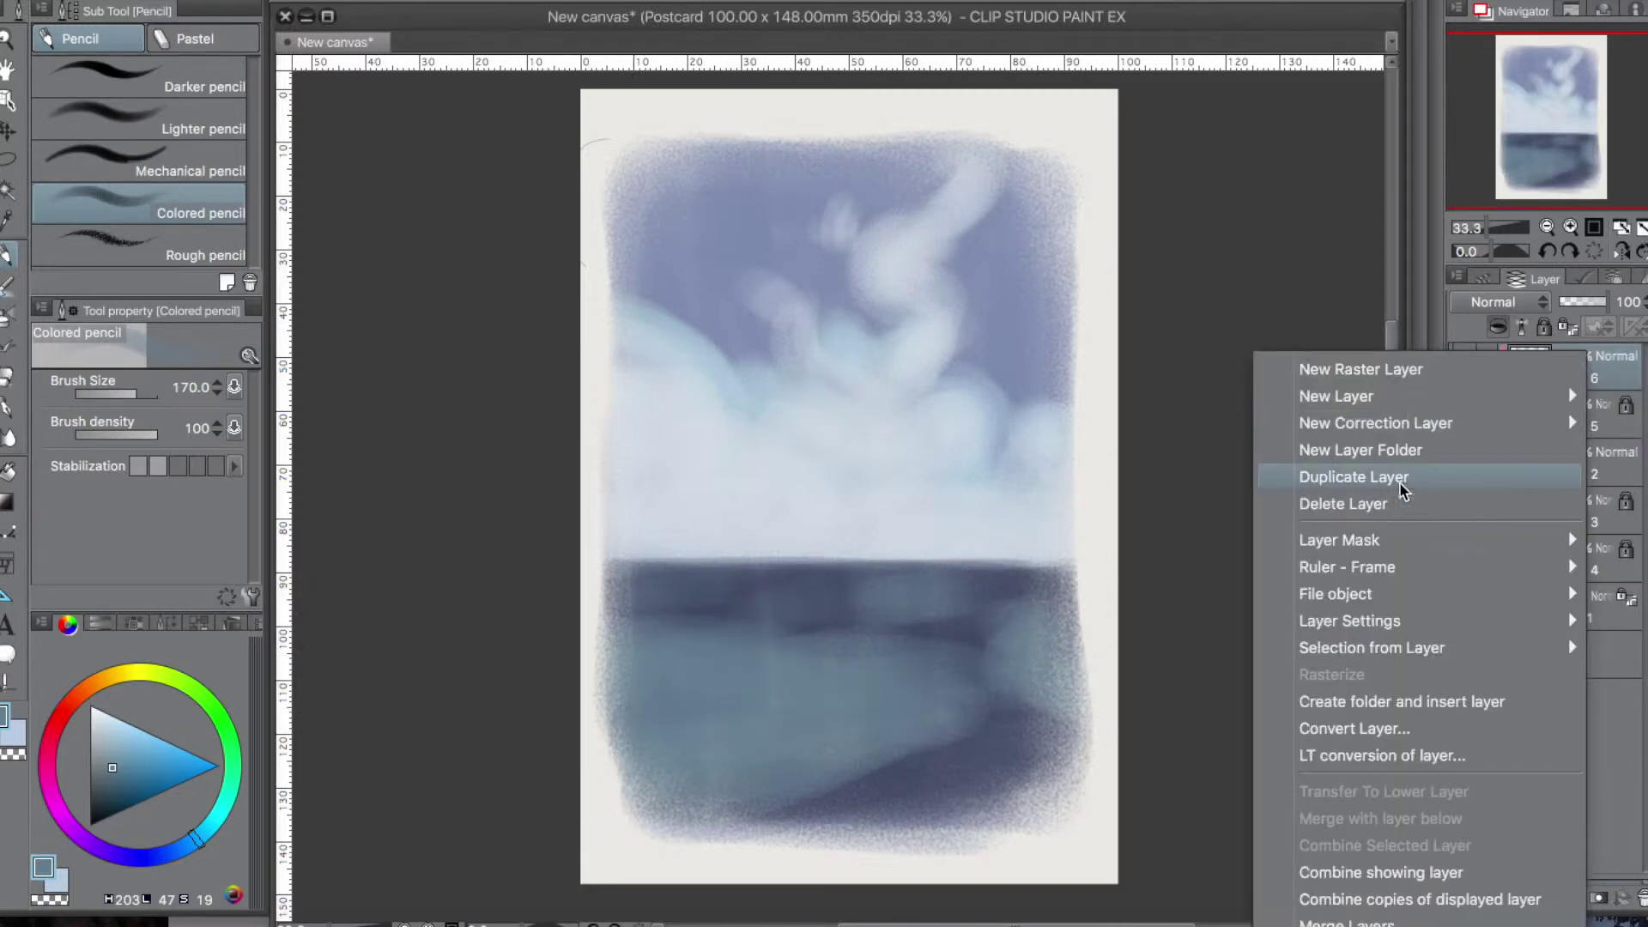
click(1338, 478)
click(1568, 327)
key(g)
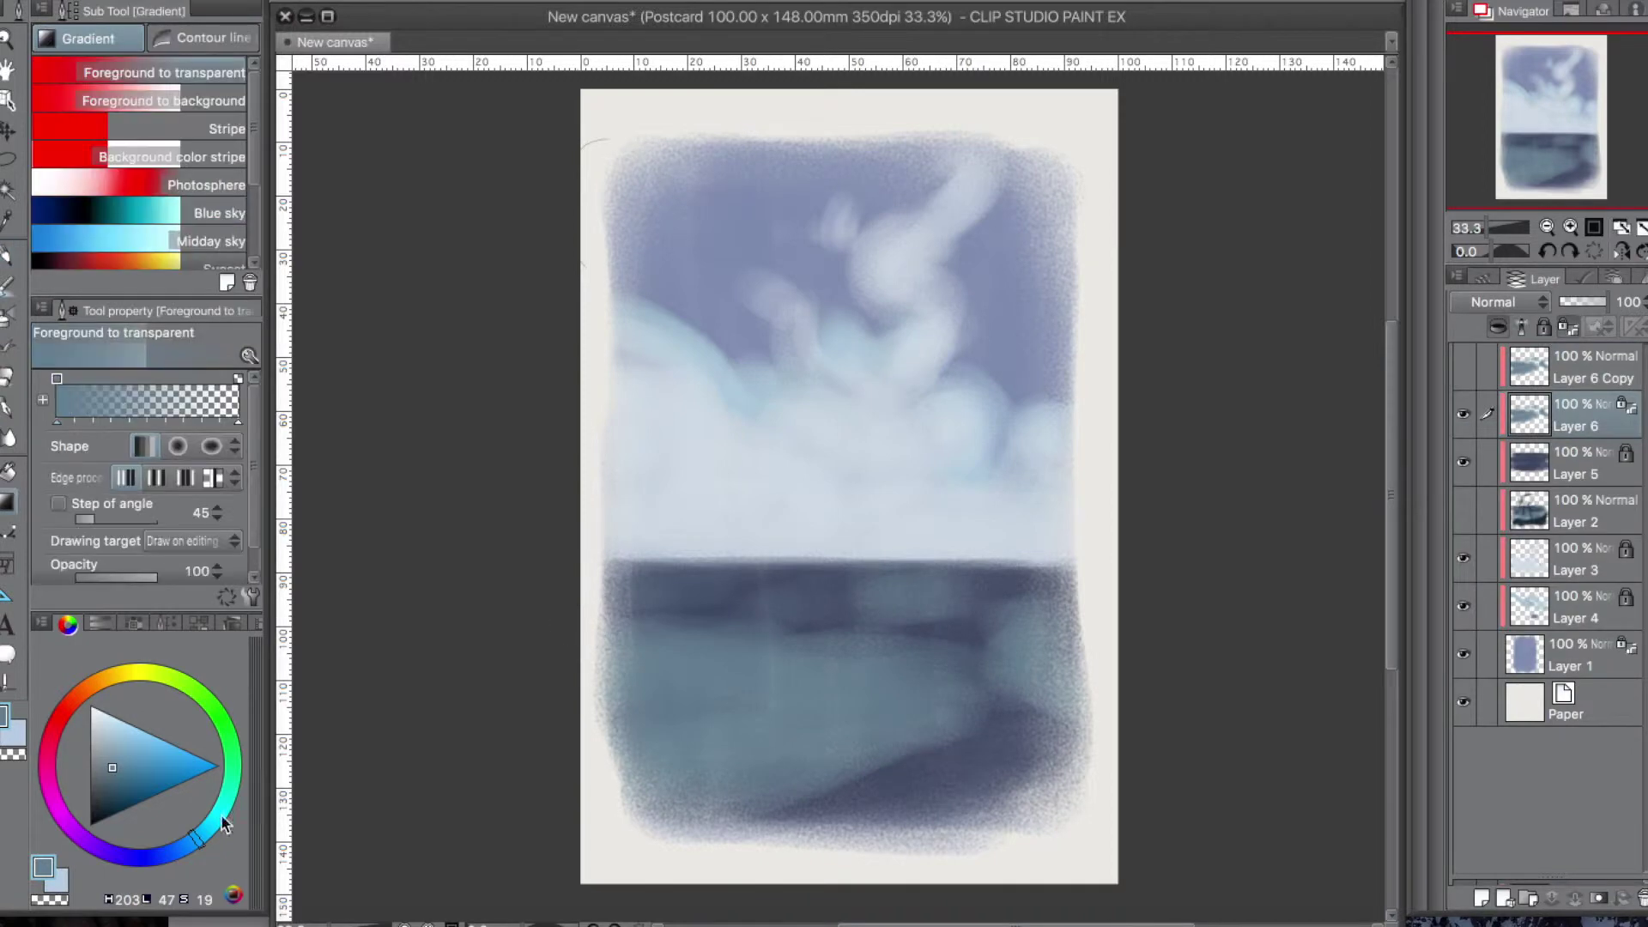
click(224, 804)
key(p)
key(p)
key(p)
drag(845, 686, 671, 739)
key(super+z)
Tint the near water on Layer 6 with several teal-green foreground-to-transparent gradients from the left and lower edges
click(216, 820)
key(g)
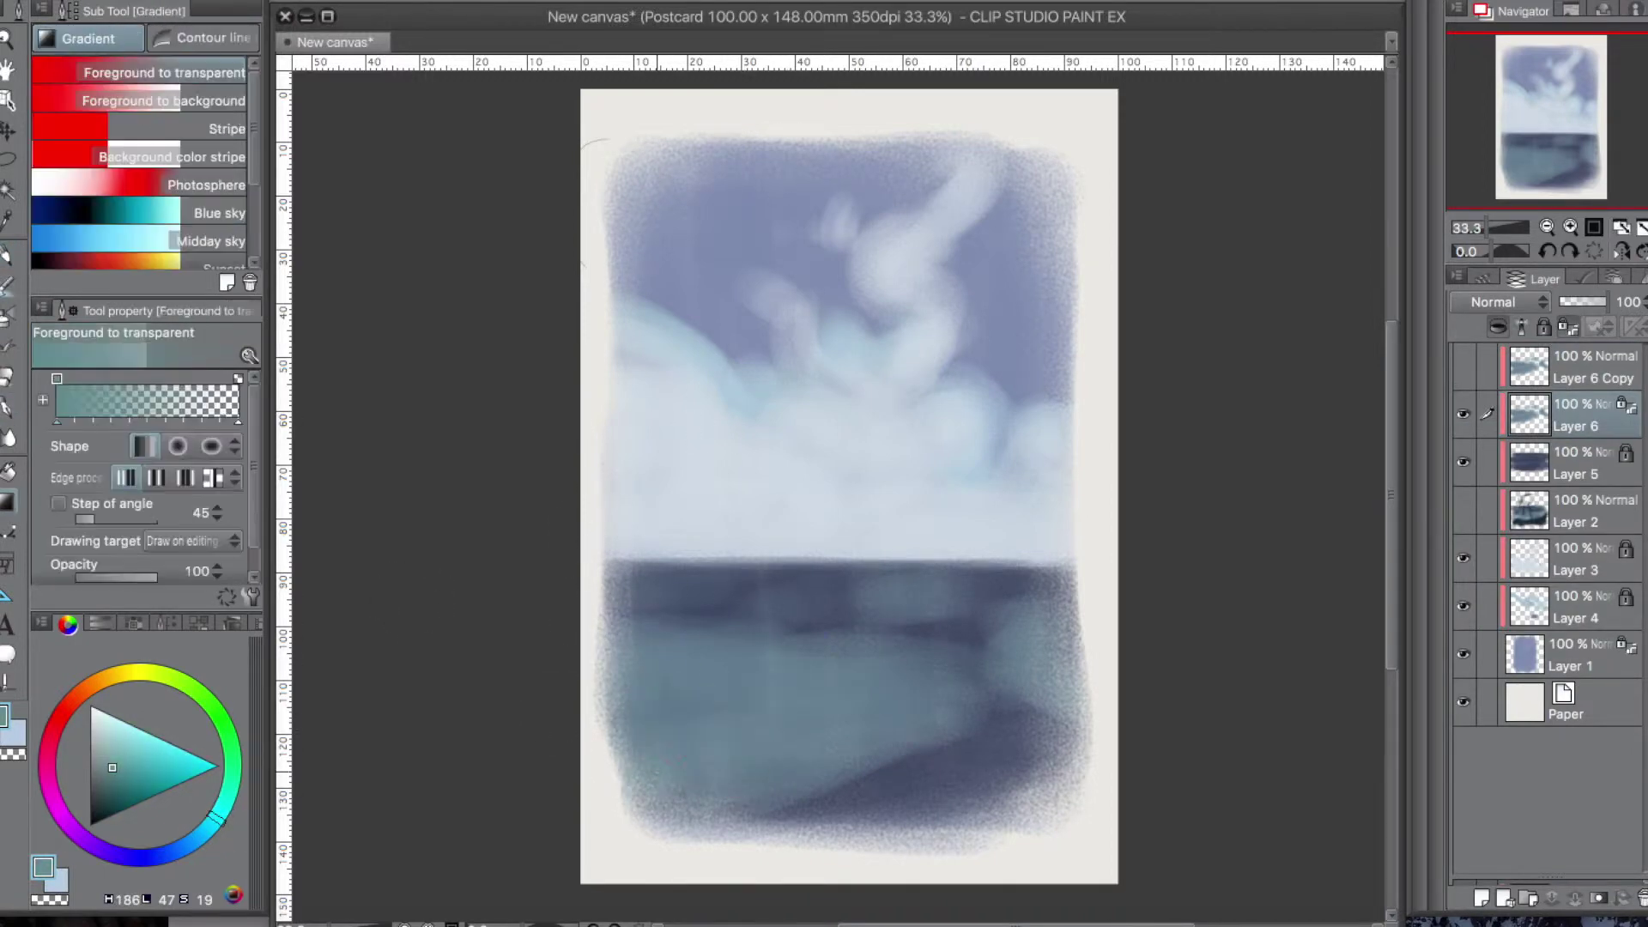
drag(300, 774, 764, 746)
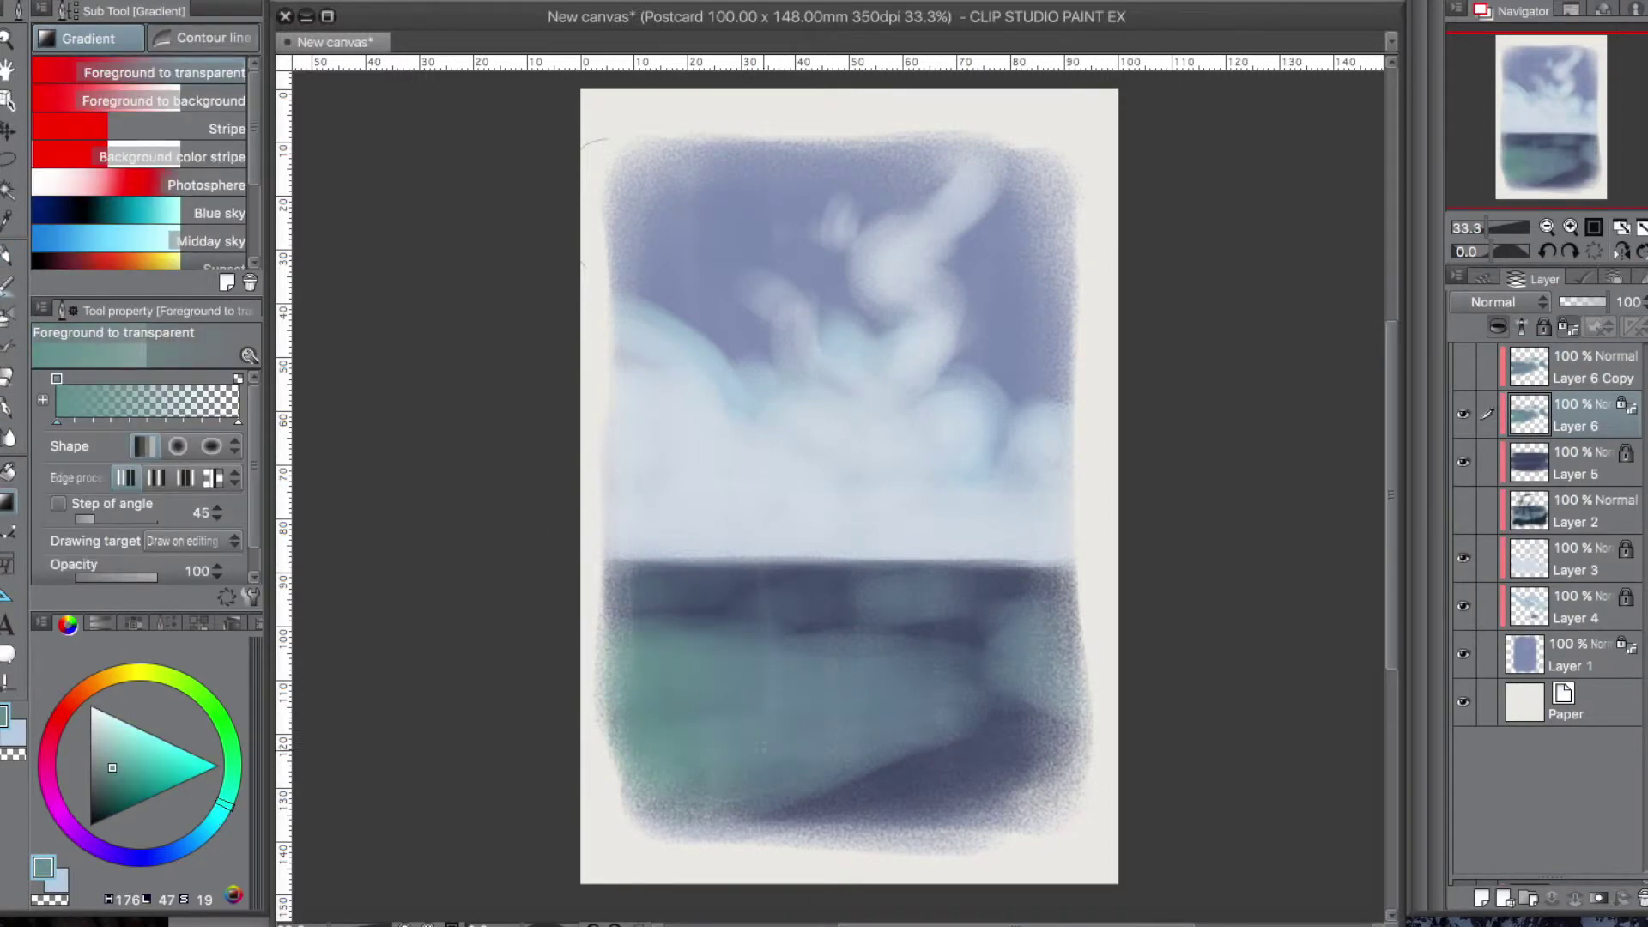
drag(726, 846, 720, 715)
click(216, 819)
drag(612, 723, 721, 704)
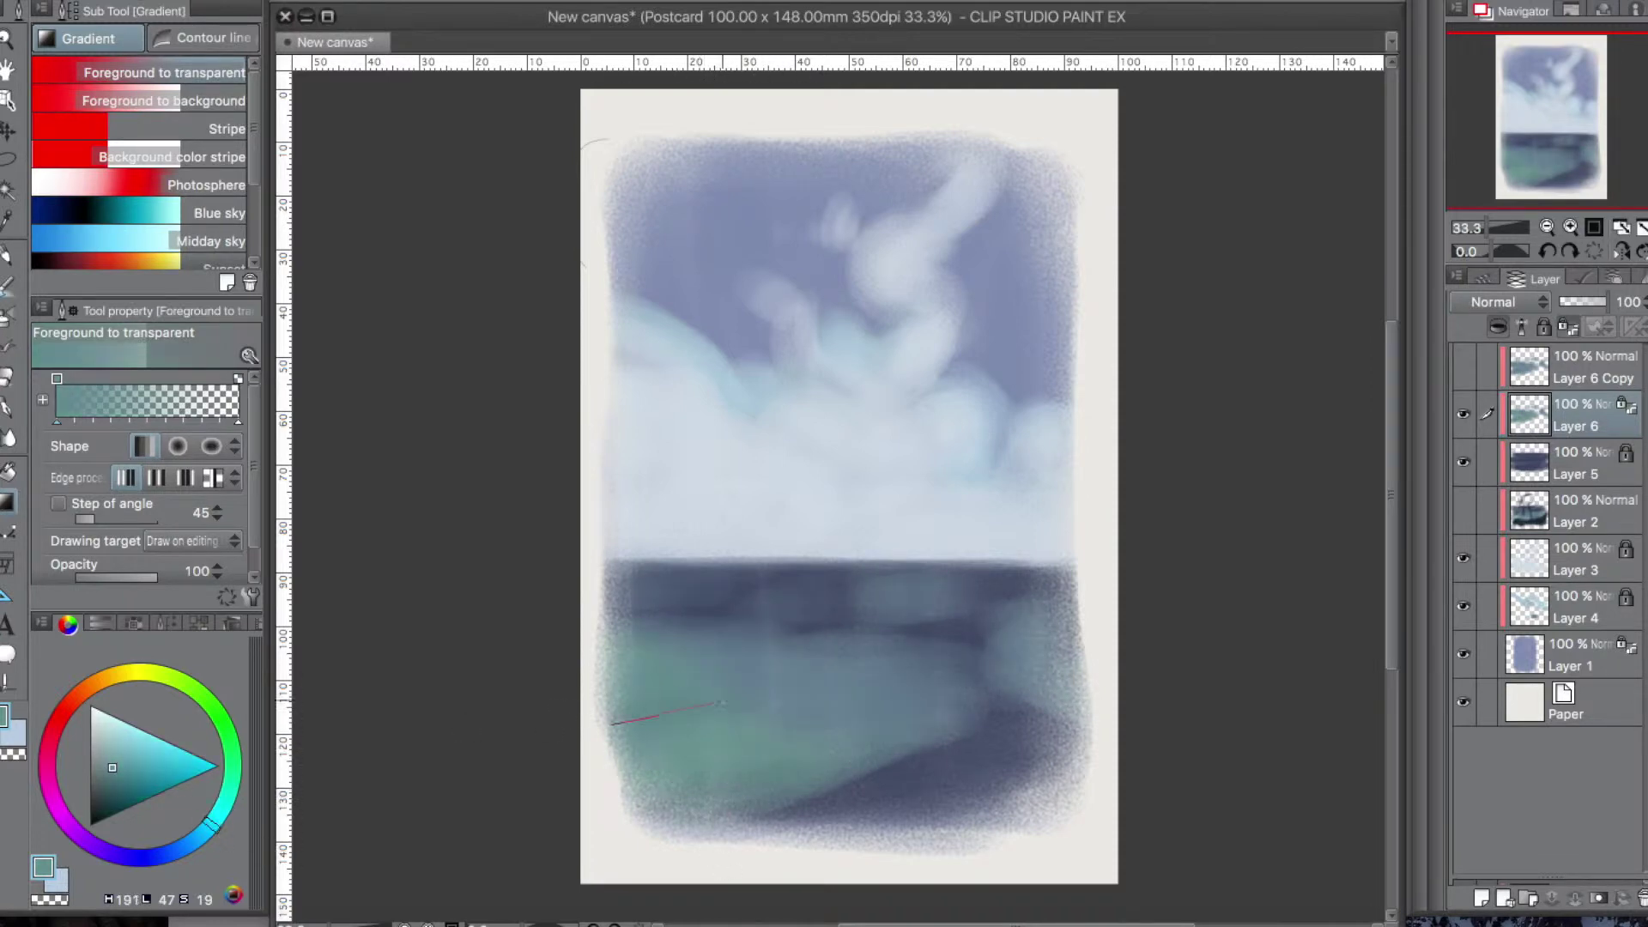
Shift the water at the right edge of Layer 6 toward muted blue with a foreground-to-transparent gradient
click(175, 851)
mouse_move(1055, 653)
mouse_down()
mouse_move(798, 703)
mouse_move(863, 602)
mouse_up()
click(114, 756)
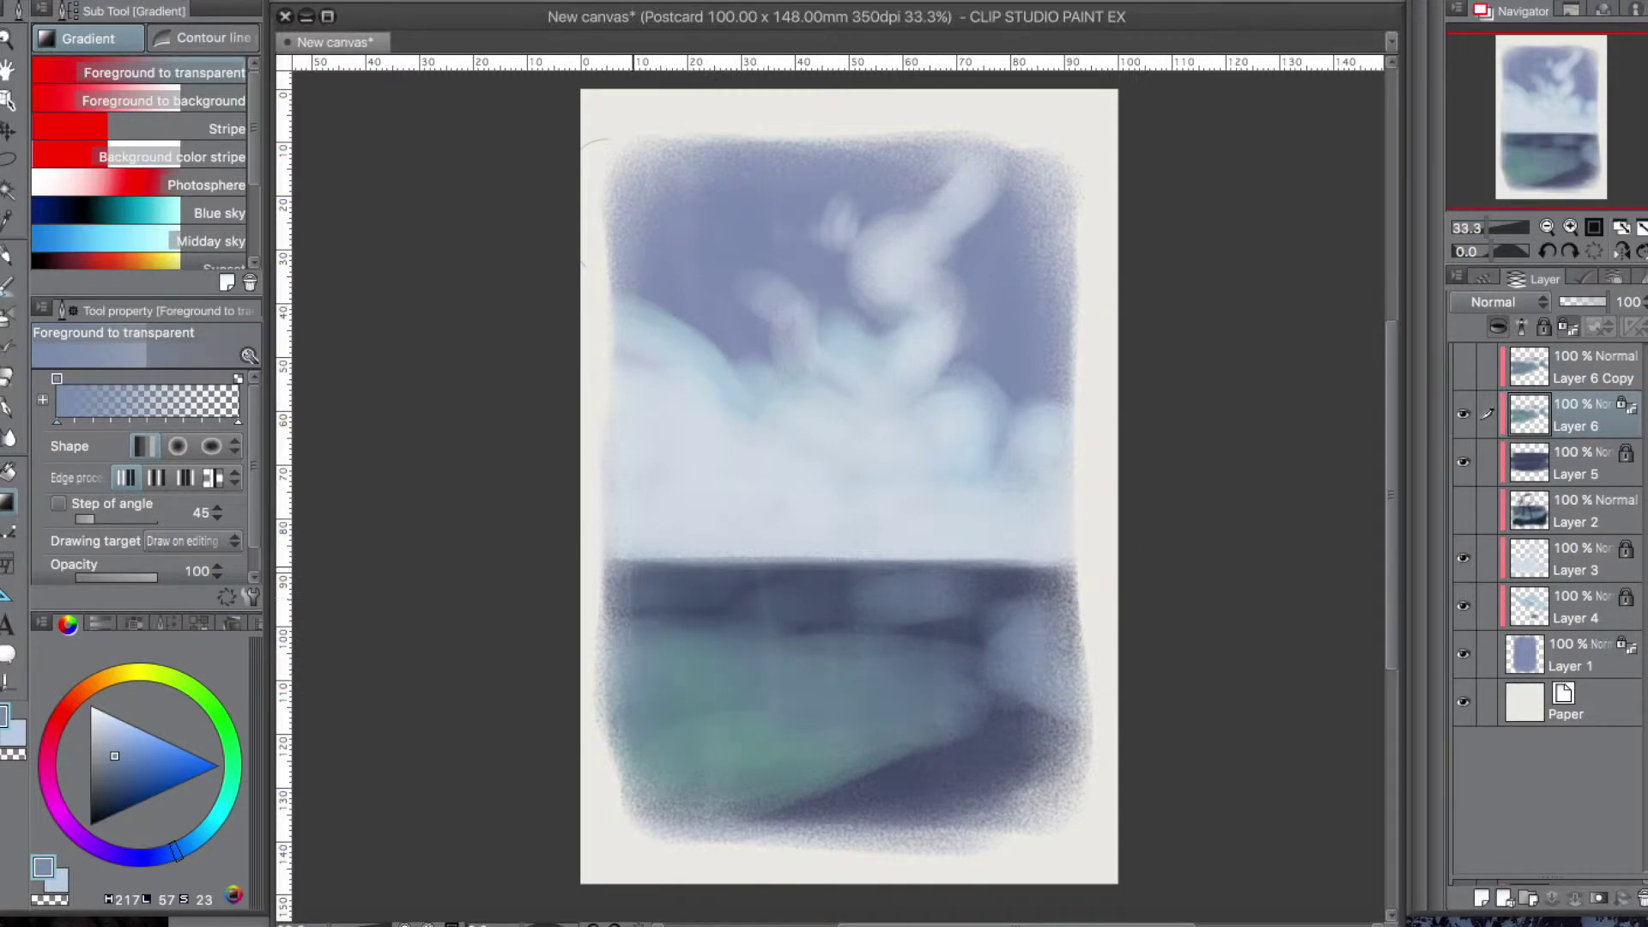
Compare the water with Layer 6 Copy, move the hidden copy directly above Paper, and lock Layer 6
click(1469, 367)
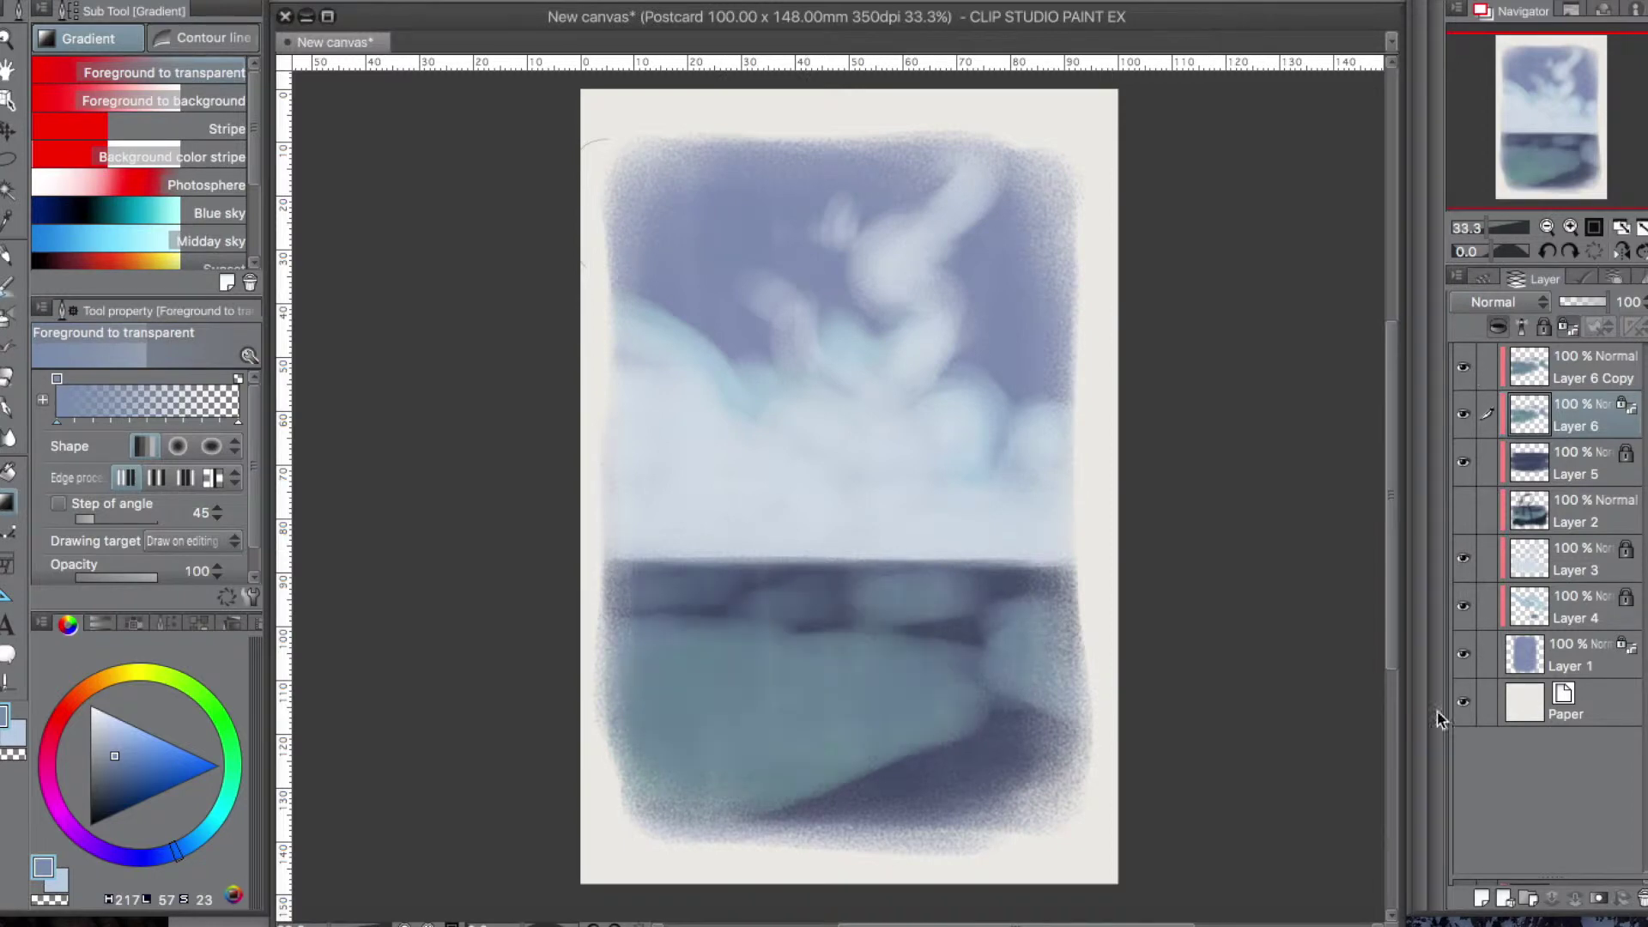
click(1464, 367)
drag(1538, 369, 1528, 673)
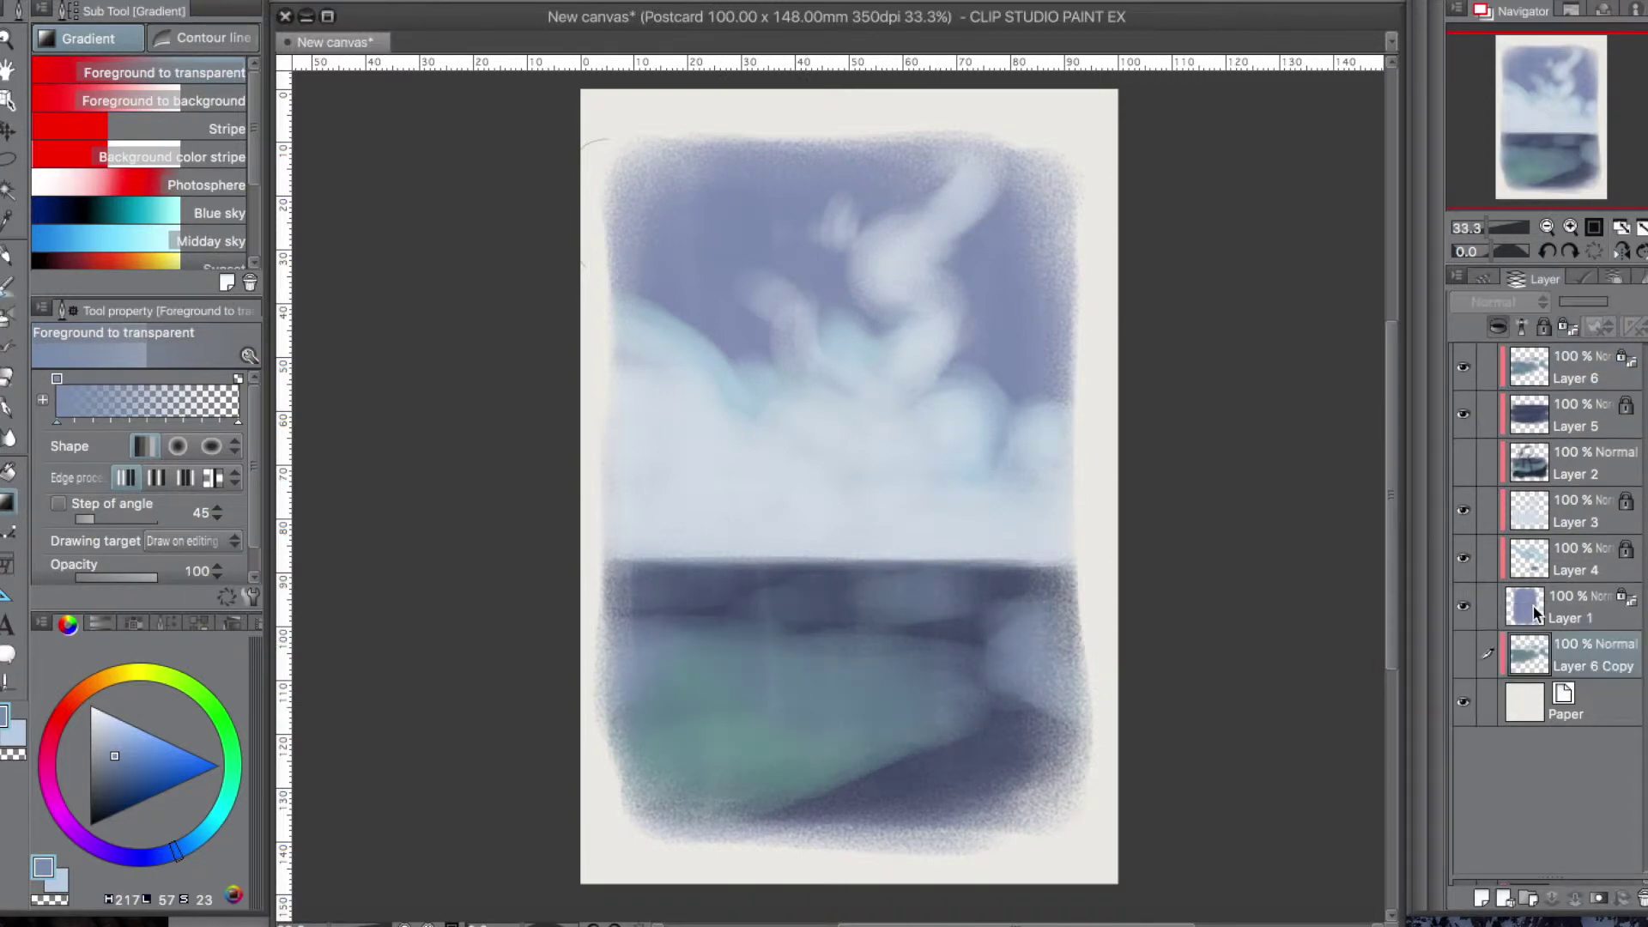
click(1532, 562)
click(1572, 371)
click(1546, 326)
Create a new raster layer and place it at the top of the layer stack
click(1526, 604)
click(1482, 898)
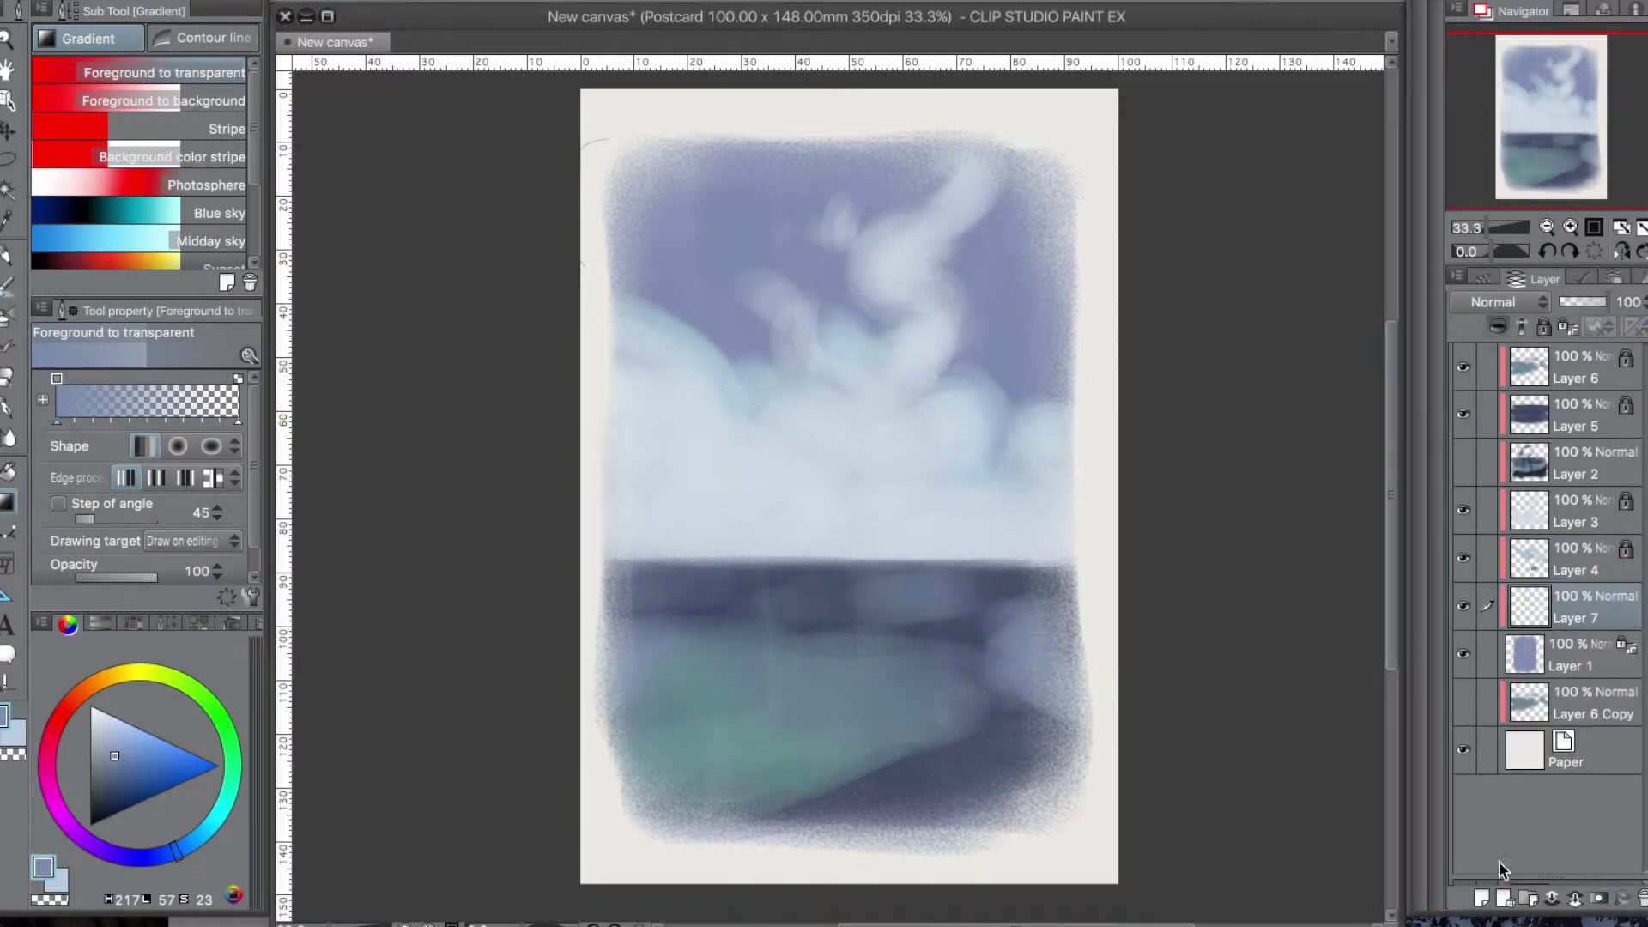
drag(1532, 606, 1534, 349)
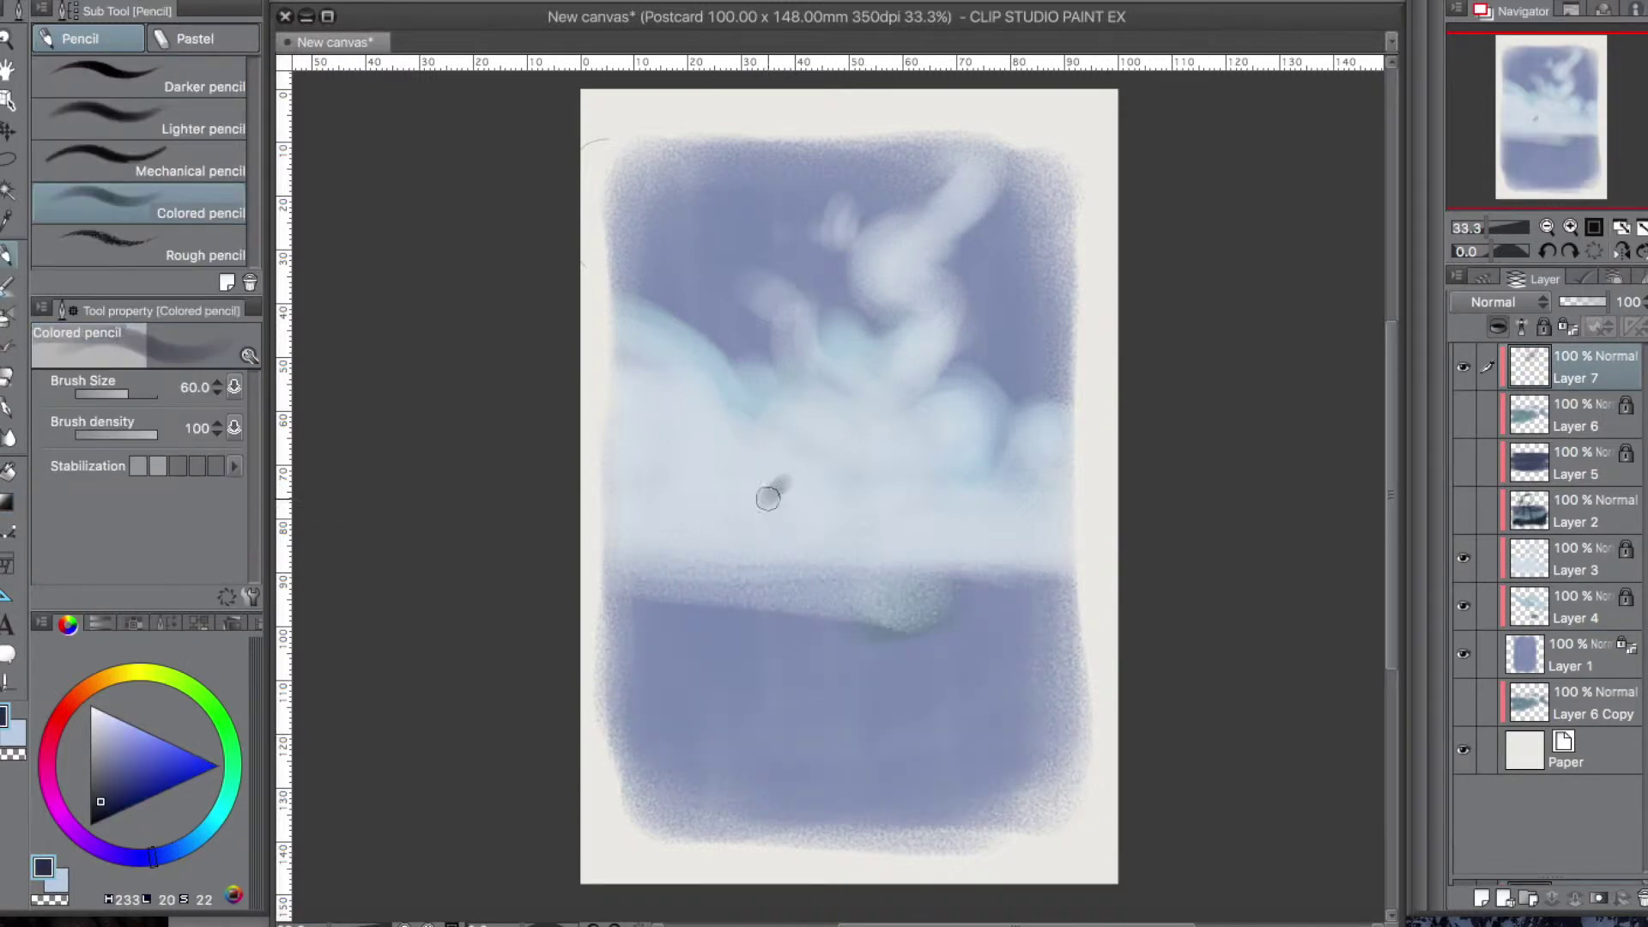
drag(768, 498, 814, 580)
drag(825, 581, 815, 651)
key(super+z)
key(super+z)
mouse_move(791, 479)
mouse_down()
mouse_move(780, 497)
mouse_move(801, 514)
mouse_move(853, 455)
mouse_up()
key(super+z)
Sketch a rough overhanging rock outline across the horizon on Layer 7 with the size 60 colored pencil, and show Layer 5
drag(875, 450, 779, 694)
drag(801, 556, 789, 656)
drag(789, 717, 789, 742)
click(1463, 462)
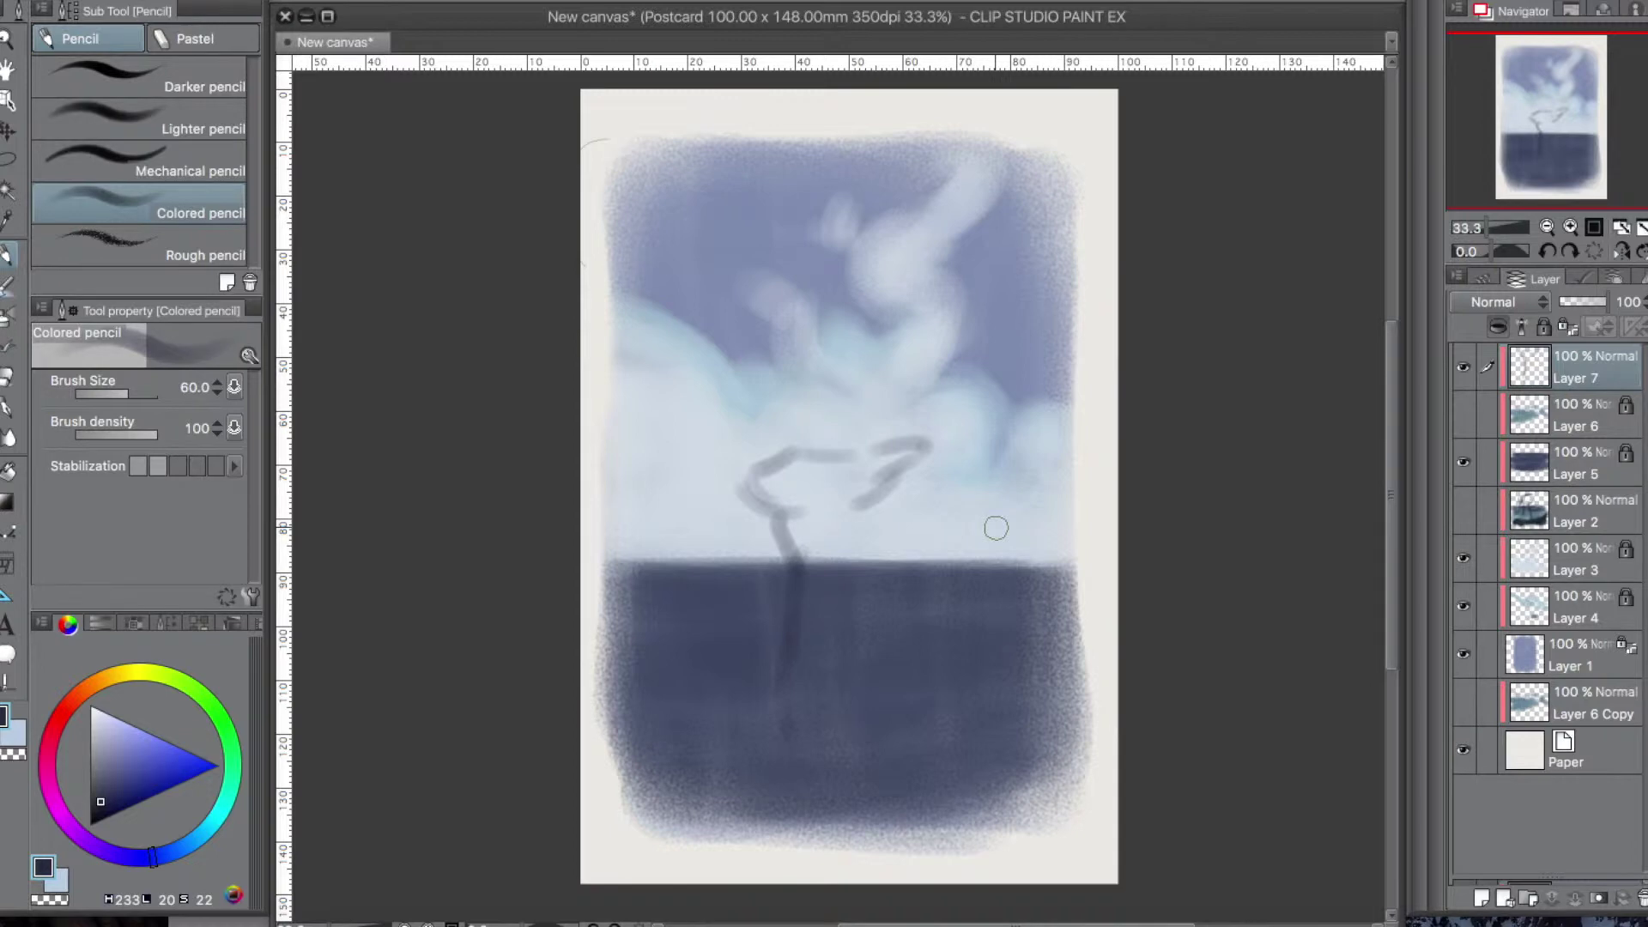
Repaint and soften the clouds on Layer 3 with sampled pale blue, and show Layer 6 again
click(1575, 559)
alt+click(741, 475)
click(1544, 327)
drag(1521, 560, 1532, 447)
mouse_move(898, 603)
mouse_down()
mouse_move(1034, 624)
mouse_move(645, 582)
mouse_up()
drag(645, 583, 1054, 593)
click(1463, 415)
drag(1468, 446, 1472, 558)
mouse_move(944, 309)
mouse_down()
mouse_move(827, 371)
mouse_move(975, 378)
mouse_move(1017, 425)
mouse_up()
click(1464, 367)
click(1464, 366)
Sketch the cap, pillars and base of the rock formation on Layer 7 in dark blue-grey at brush size 40
click(1563, 378)
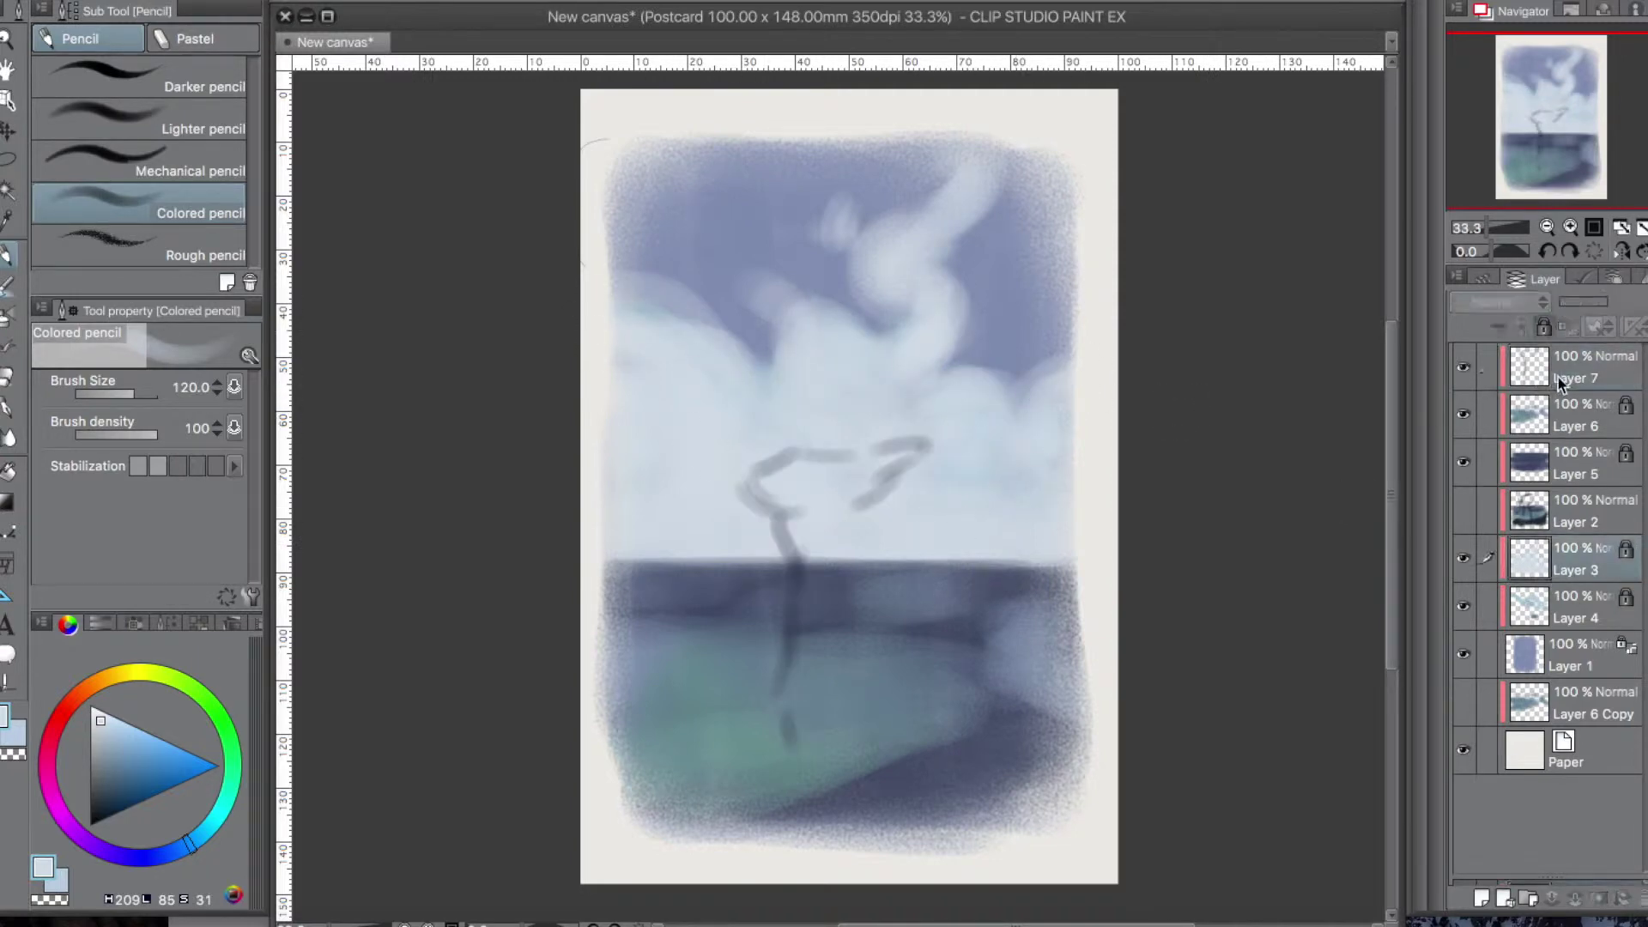
alt+click(917, 448)
key([)
key([)
key([)
key([)
alt+click(793, 626)
mouse_move(755, 507)
mouse_down()
mouse_move(901, 416)
mouse_move(858, 521)
mouse_up()
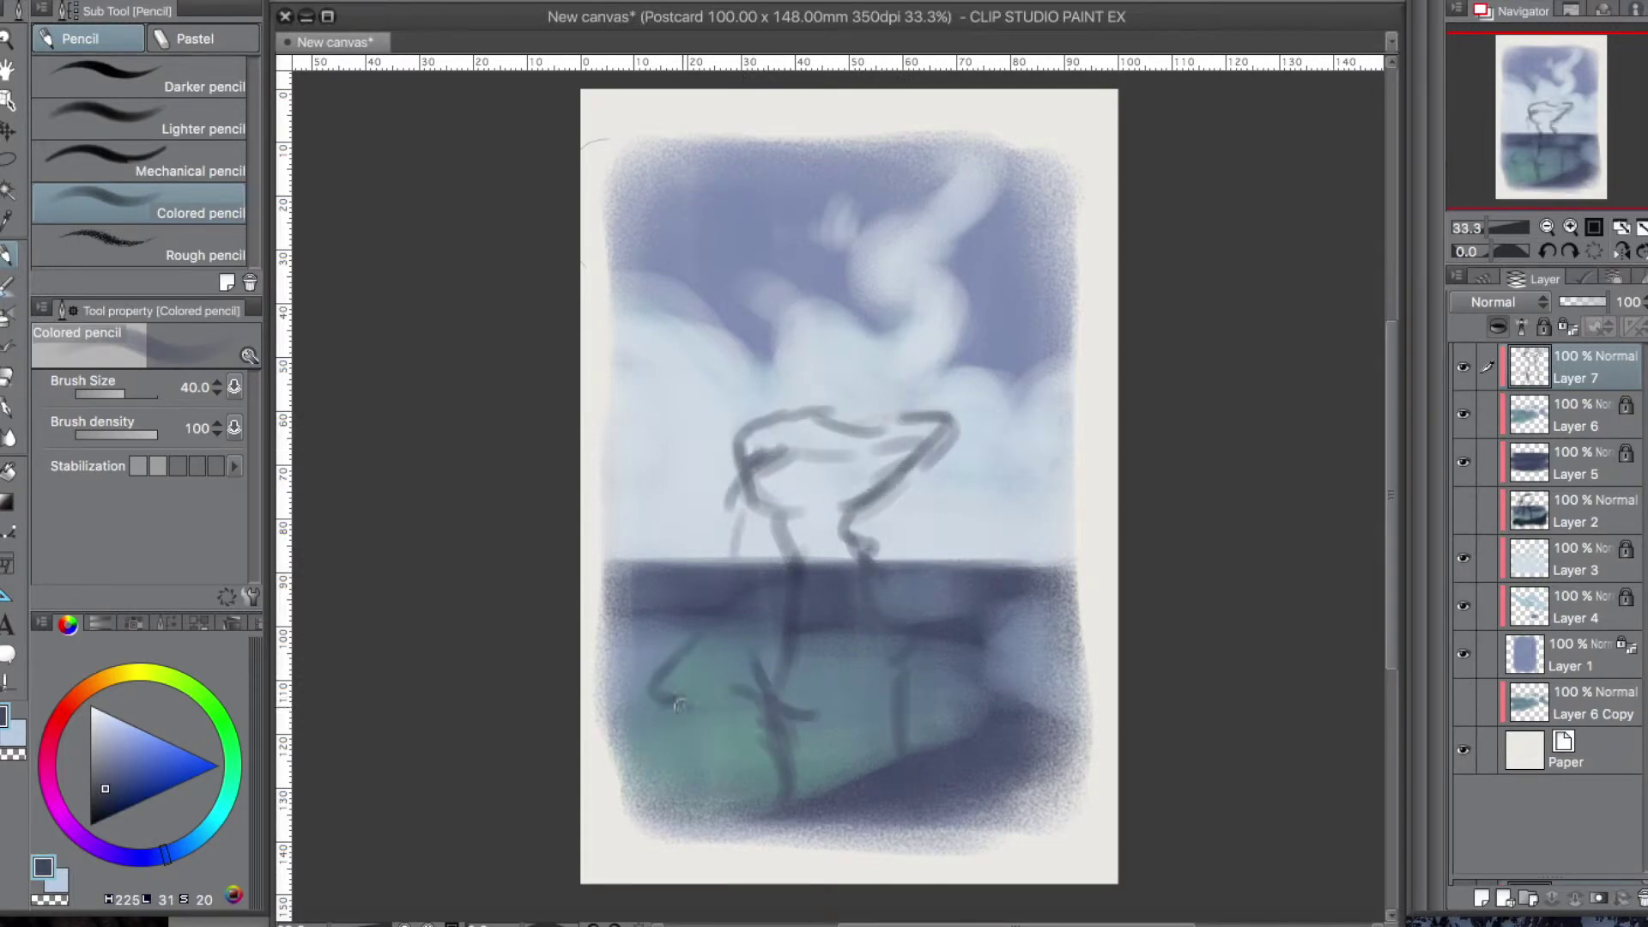
drag(725, 513, 676, 560)
drag(786, 465, 731, 562)
Block in the left pillar of the rock formation with a darker navy
click(105, 807)
drag(830, 527, 836, 707)
key(super+z)
key([)
mouse_move(700, 597)
mouse_down()
mouse_move(772, 459)
mouse_move(695, 550)
mouse_move(805, 563)
mouse_move(720, 636)
mouse_move(728, 698)
mouse_move(743, 688)
mouse_up()
Fill the rock's cap, central pillar and base into a dark silhouette at brush size 80
key(bracketright)
key(bracketright)
key(bracketright)
key(bracketright)
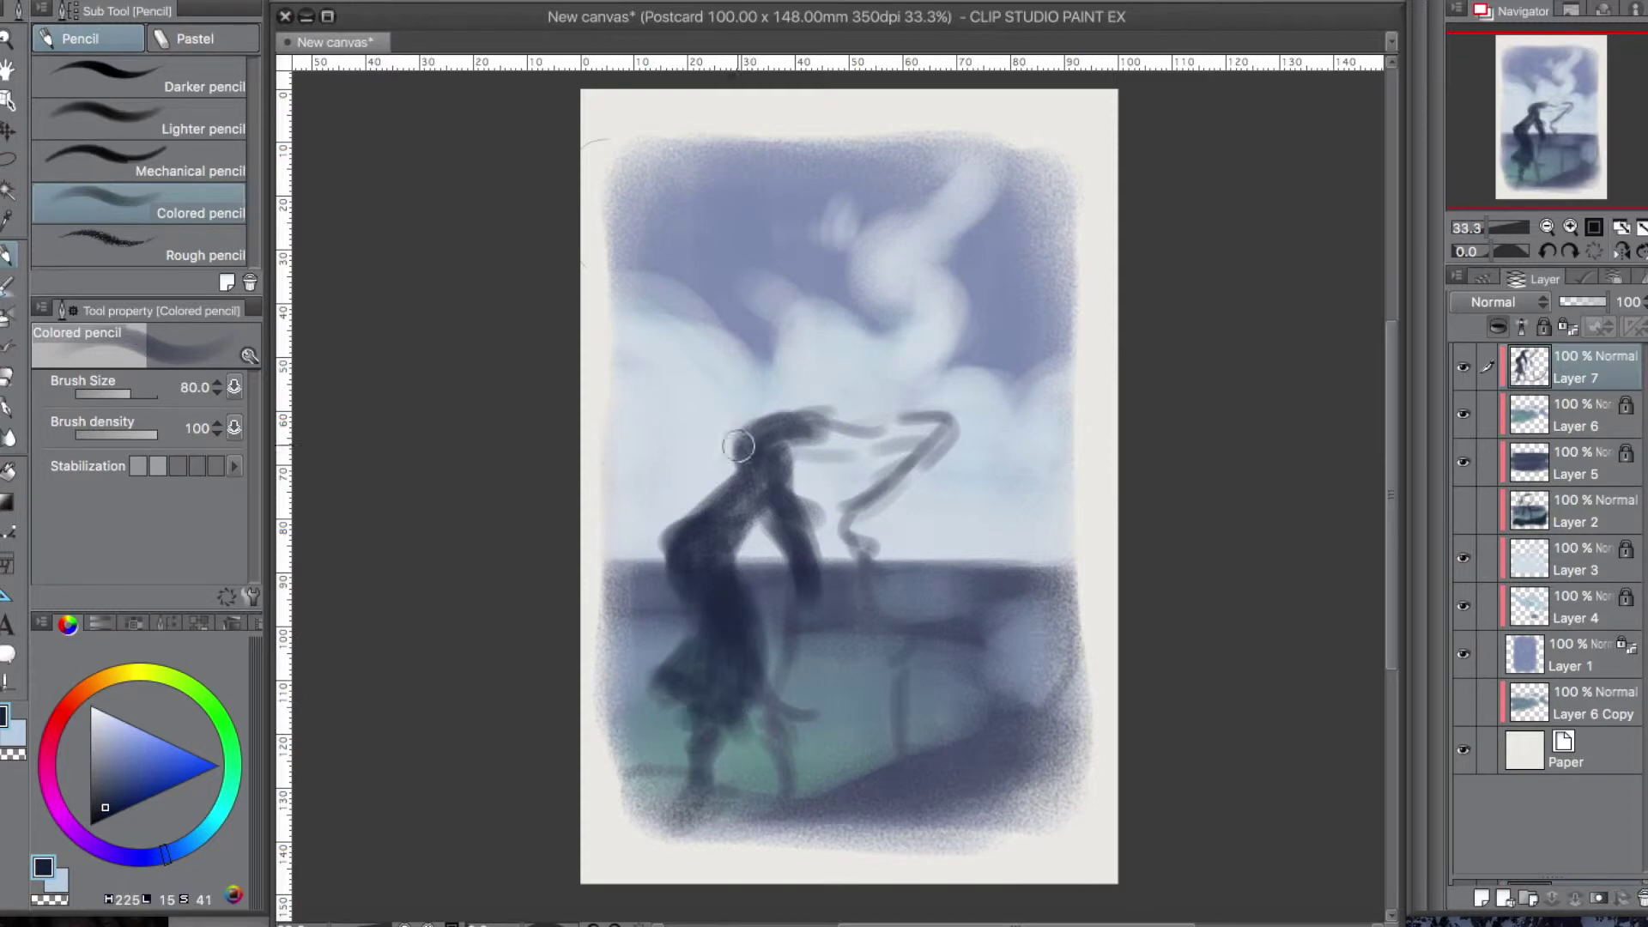
mouse_move(738, 445)
mouse_down()
mouse_move(752, 807)
mouse_move(1045, 731)
mouse_move(806, 755)
mouse_up()
mouse_move(889, 640)
mouse_down()
mouse_move(934, 738)
mouse_move(761, 739)
mouse_move(764, 798)
mouse_move(886, 647)
mouse_move(807, 507)
mouse_move(950, 453)
mouse_move(859, 429)
mouse_move(798, 515)
mouse_up()
drag(901, 446, 738, 524)
Shift the color of the rock silhouette with a tonal correction and sample its dark tone for the colored pencil
click(283, 1)
mouse_move(442, 334)
click(738, 471)
drag(1246, 375, 1220, 377)
key(Return)
key(i)
click(829, 577)
key(p)
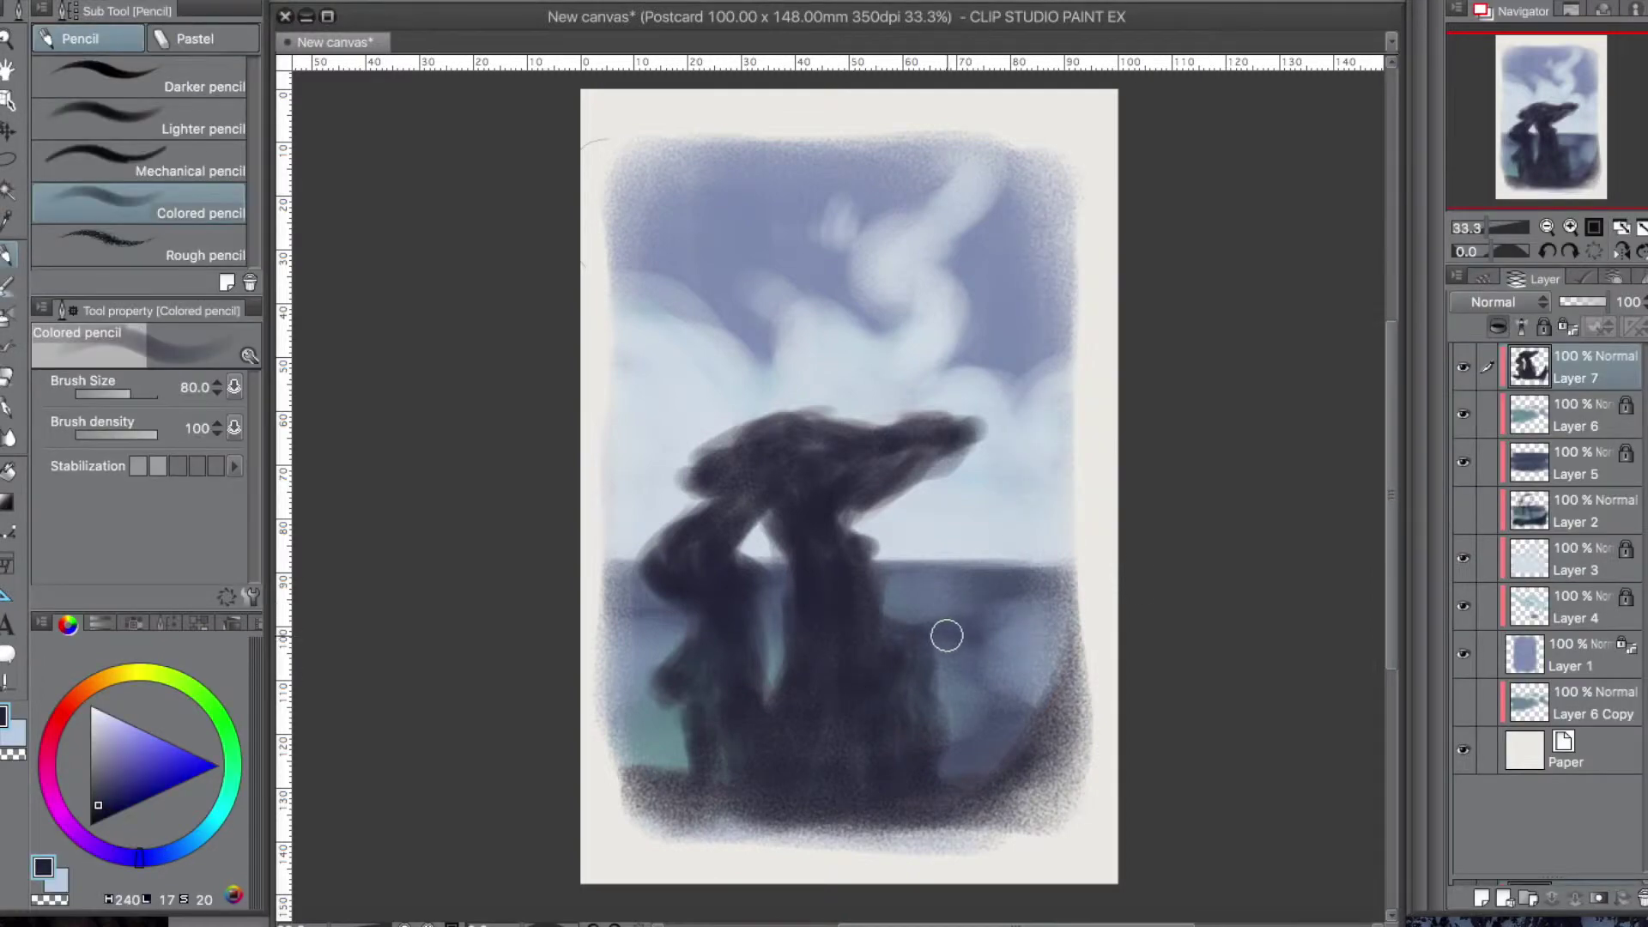
Set the contrast of Layer 7 to -4 with a Brightness/Contrast correction
click(225, 1)
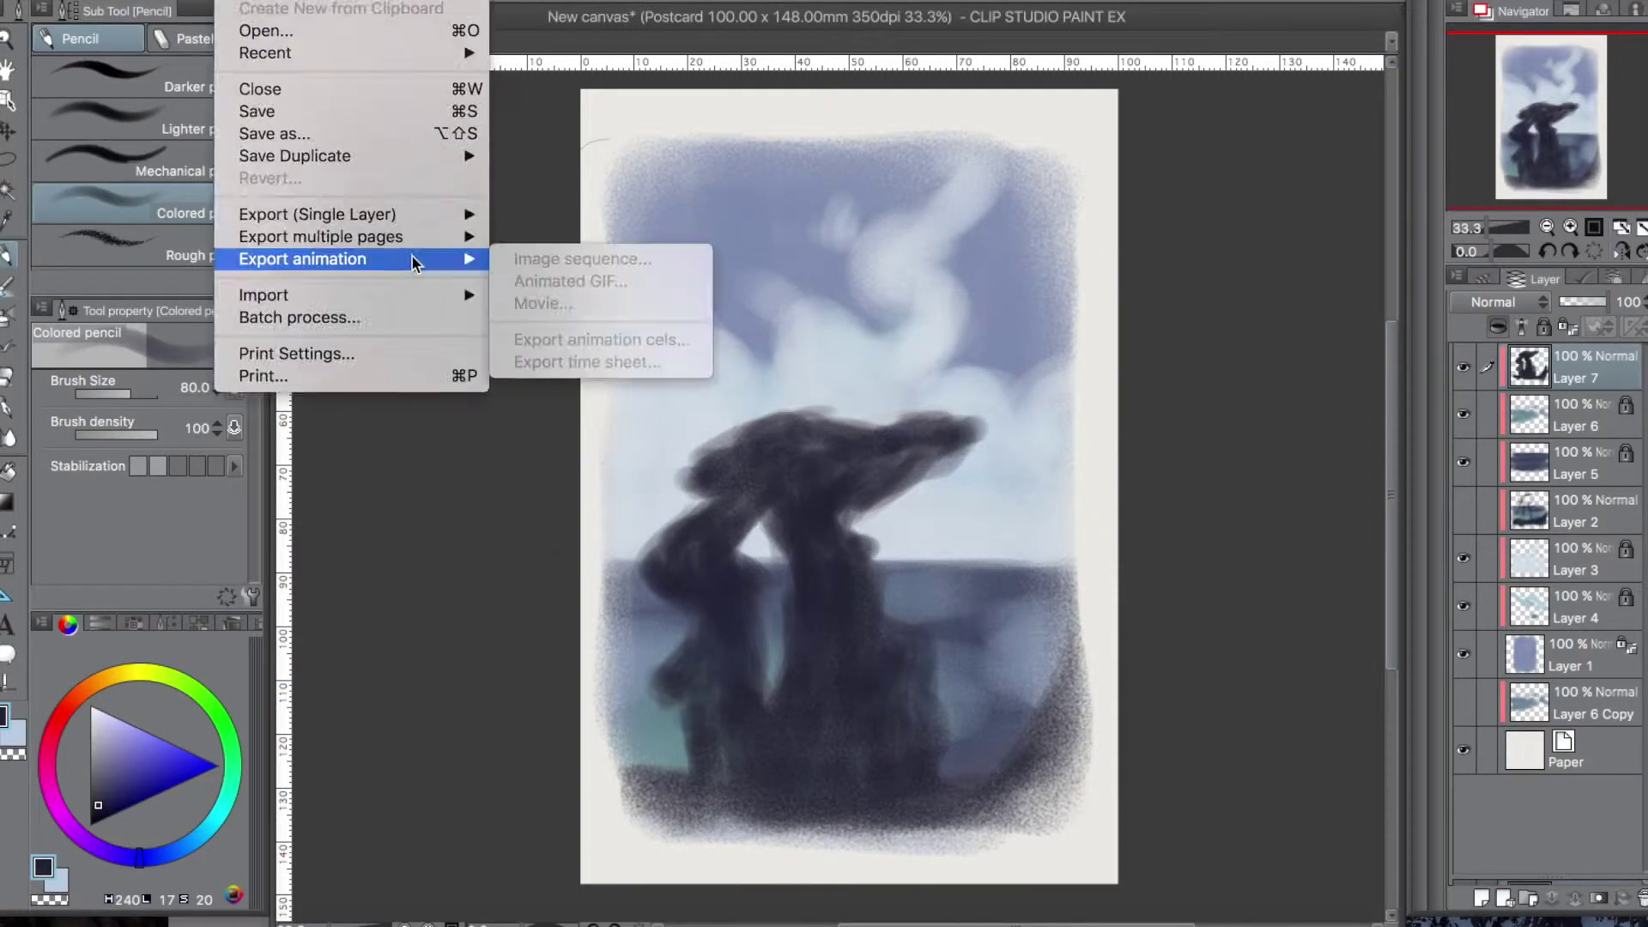
mouse_move(441, 338)
click(738, 276)
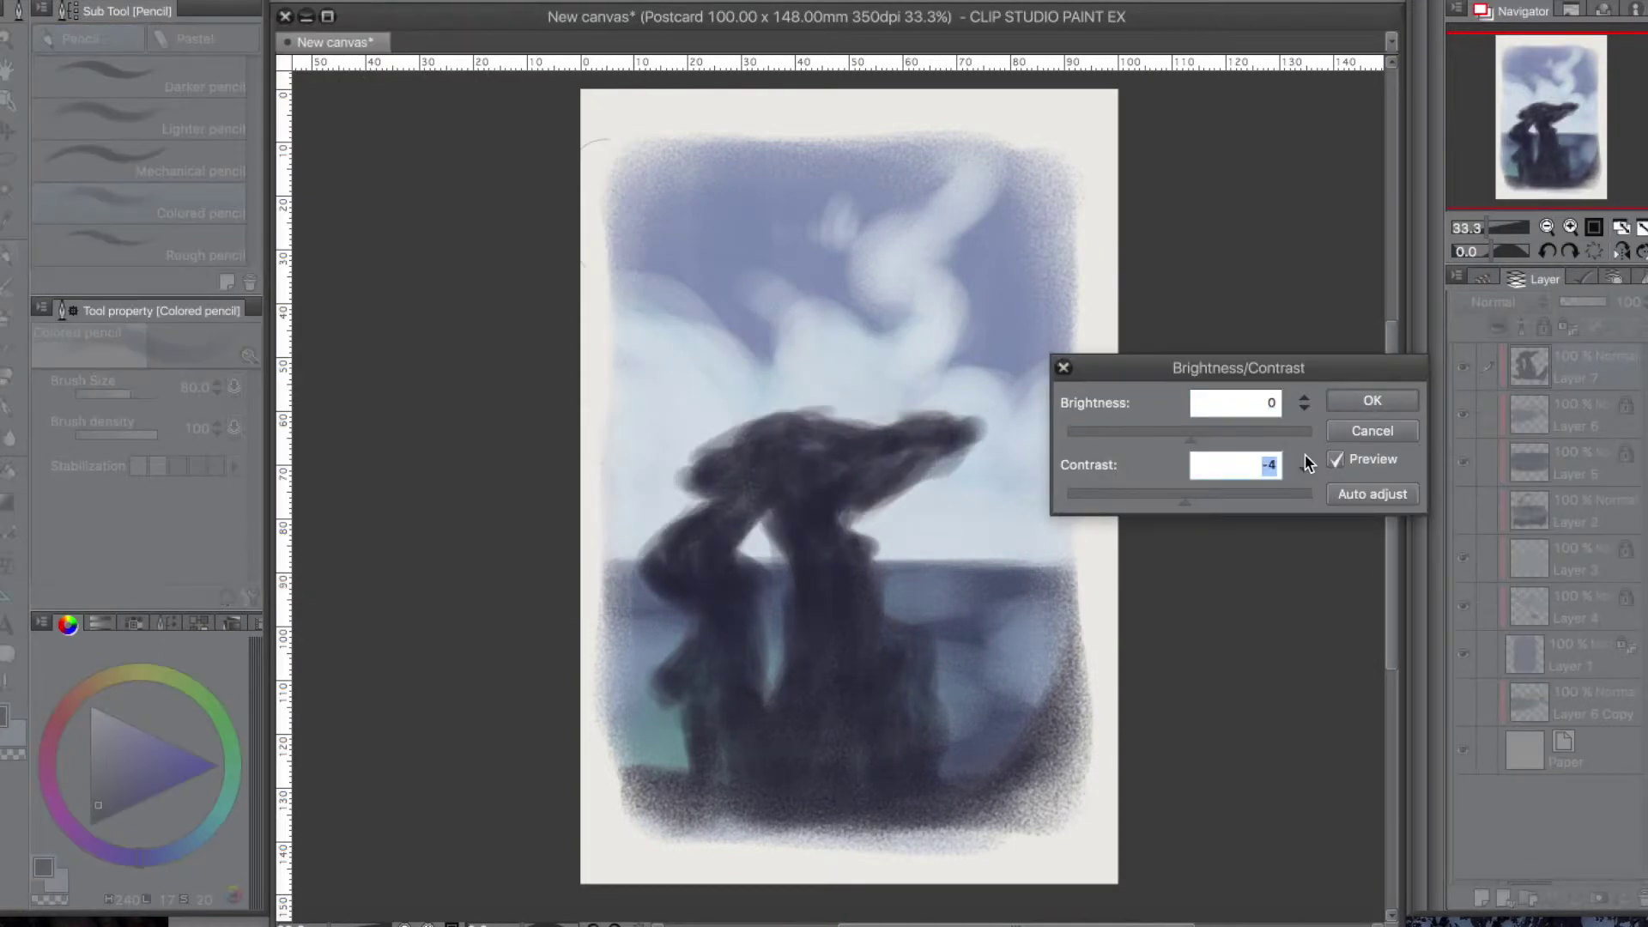
click(1372, 401)
Set the brightness of Layer 7 to -21 with a Hue/Saturation/Luminosity correction
click(276, 2)
mouse_move(441, 338)
click(738, 305)
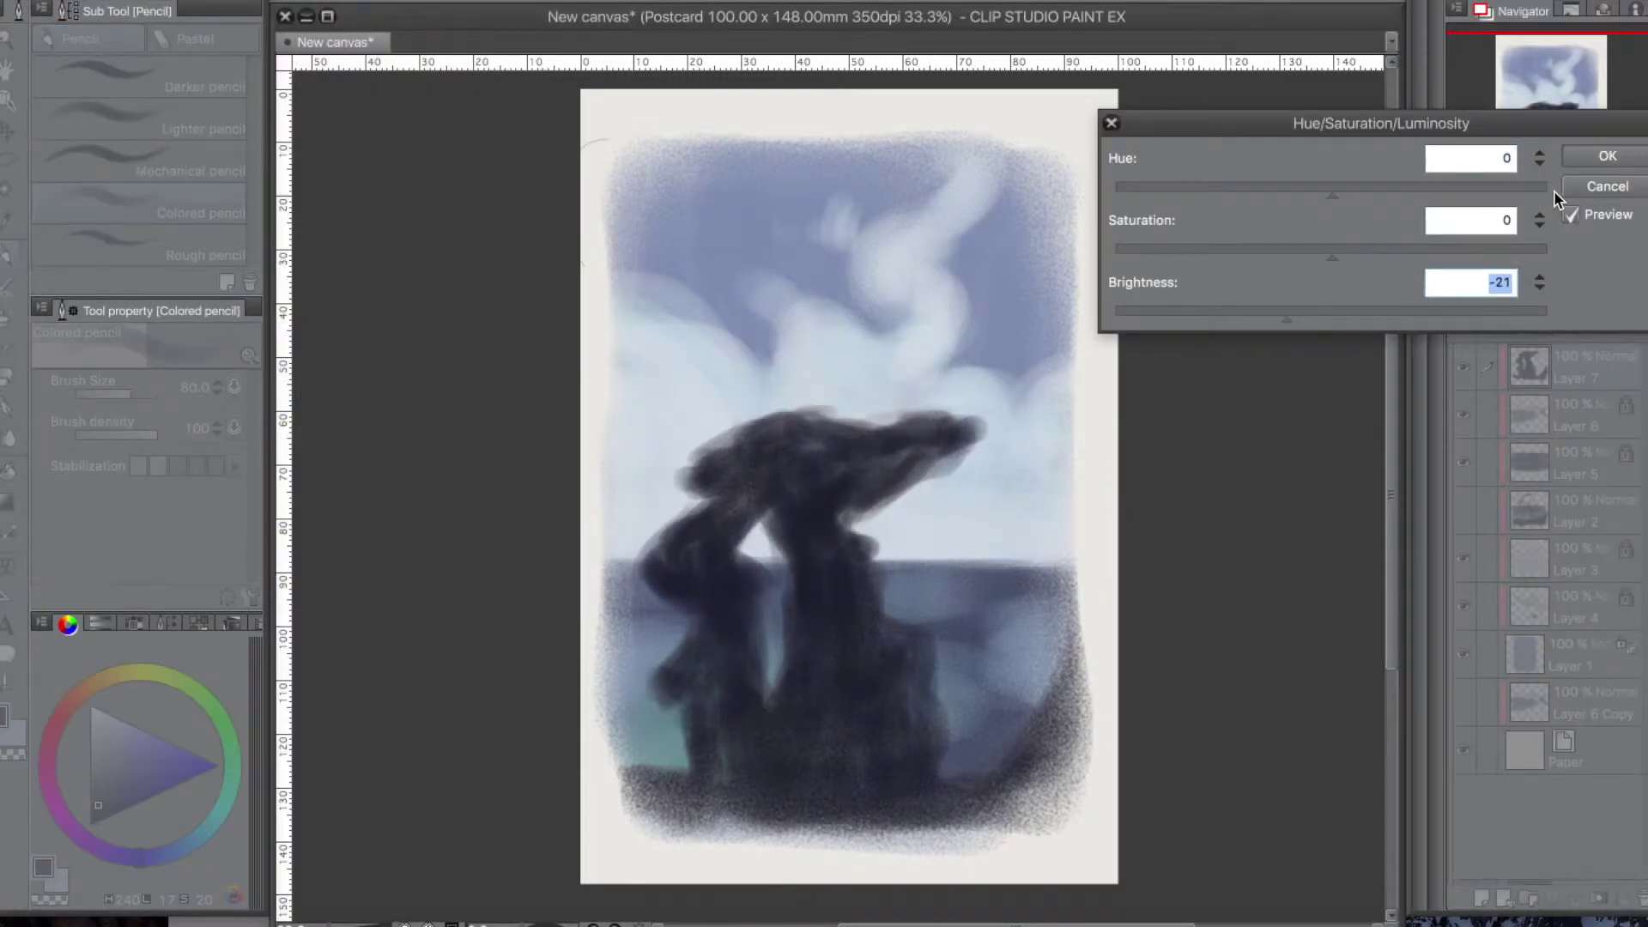
click(1607, 156)
click(1481, 898)
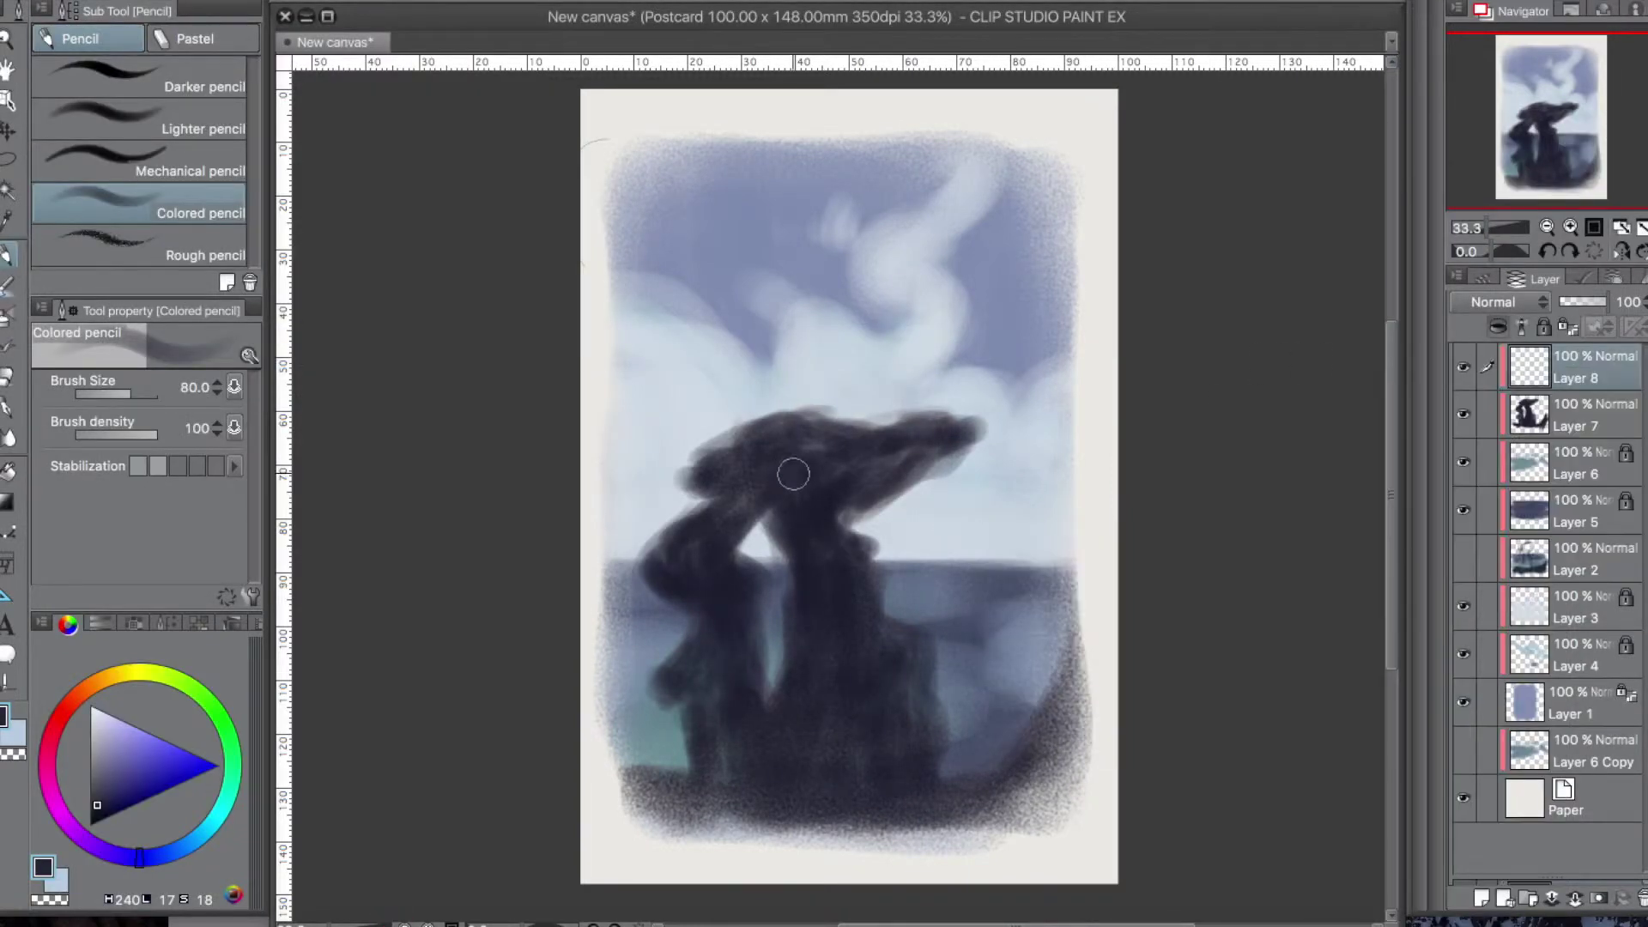
click(120, 672)
drag(764, 311, 736, 545)
drag(804, 357, 776, 564)
key(super+z)
key(super+z)
right_click(1531, 358)
click(1557, 414)
key(super+z)
right_click(1531, 373)
Duplicate Layer 7 as a hidden backup directly above Paper and lock the transparent pixels of the original
right_click(1560, 368)
click(1328, 477)
drag(1531, 367, 1536, 779)
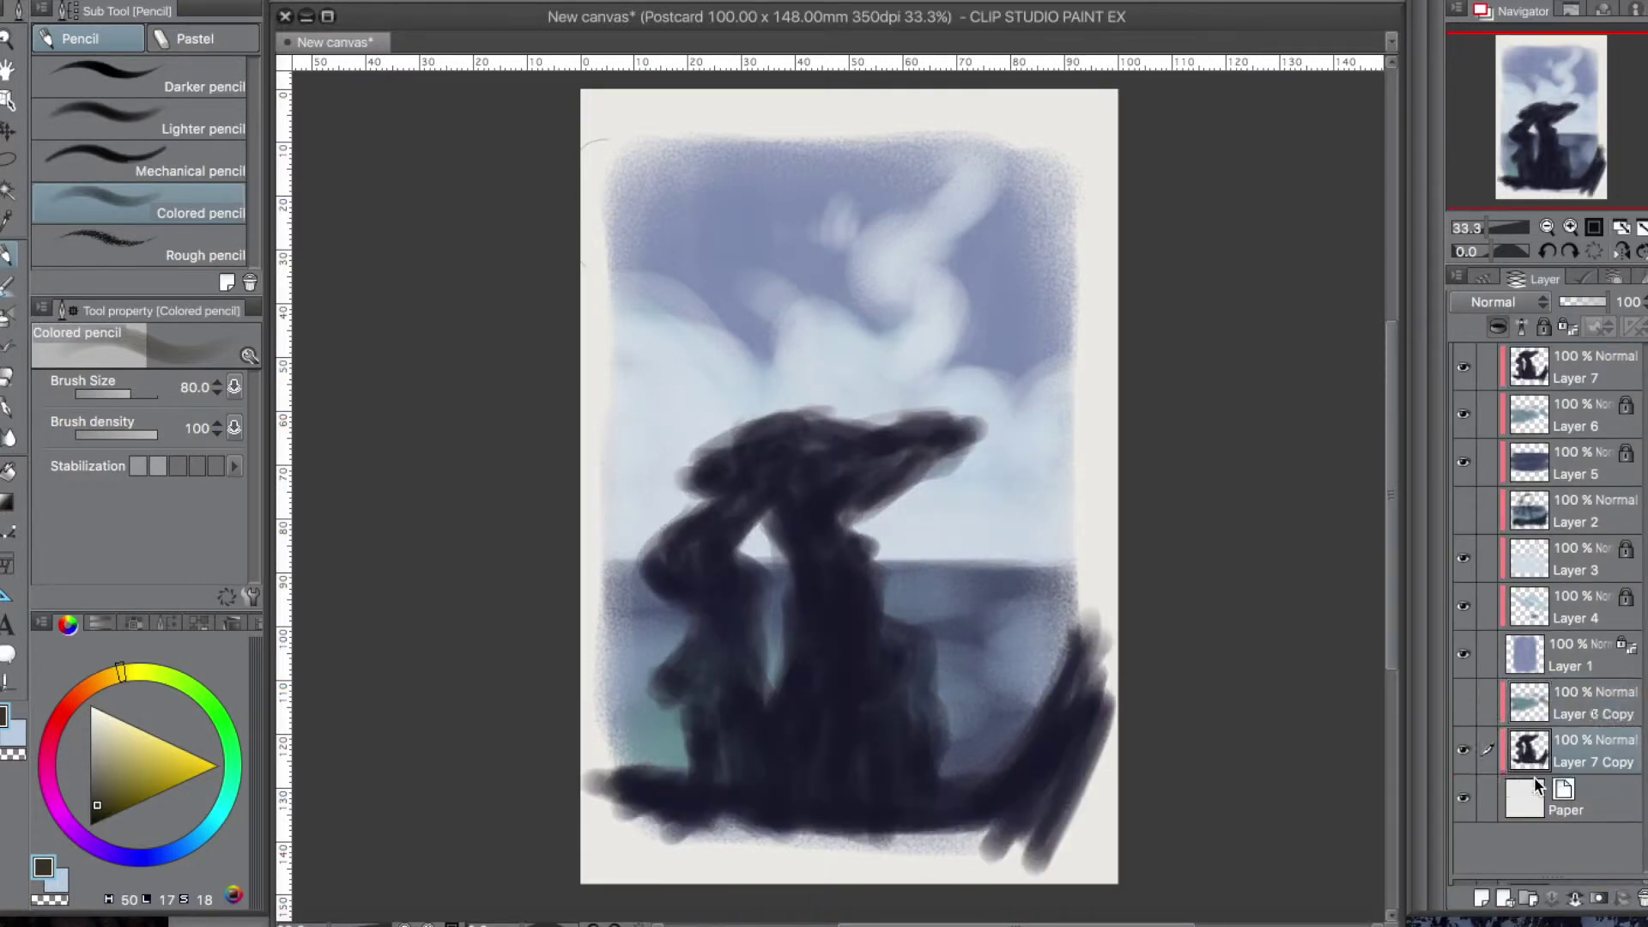
click(1464, 749)
click(1545, 367)
click(1533, 305)
click(1533, 305)
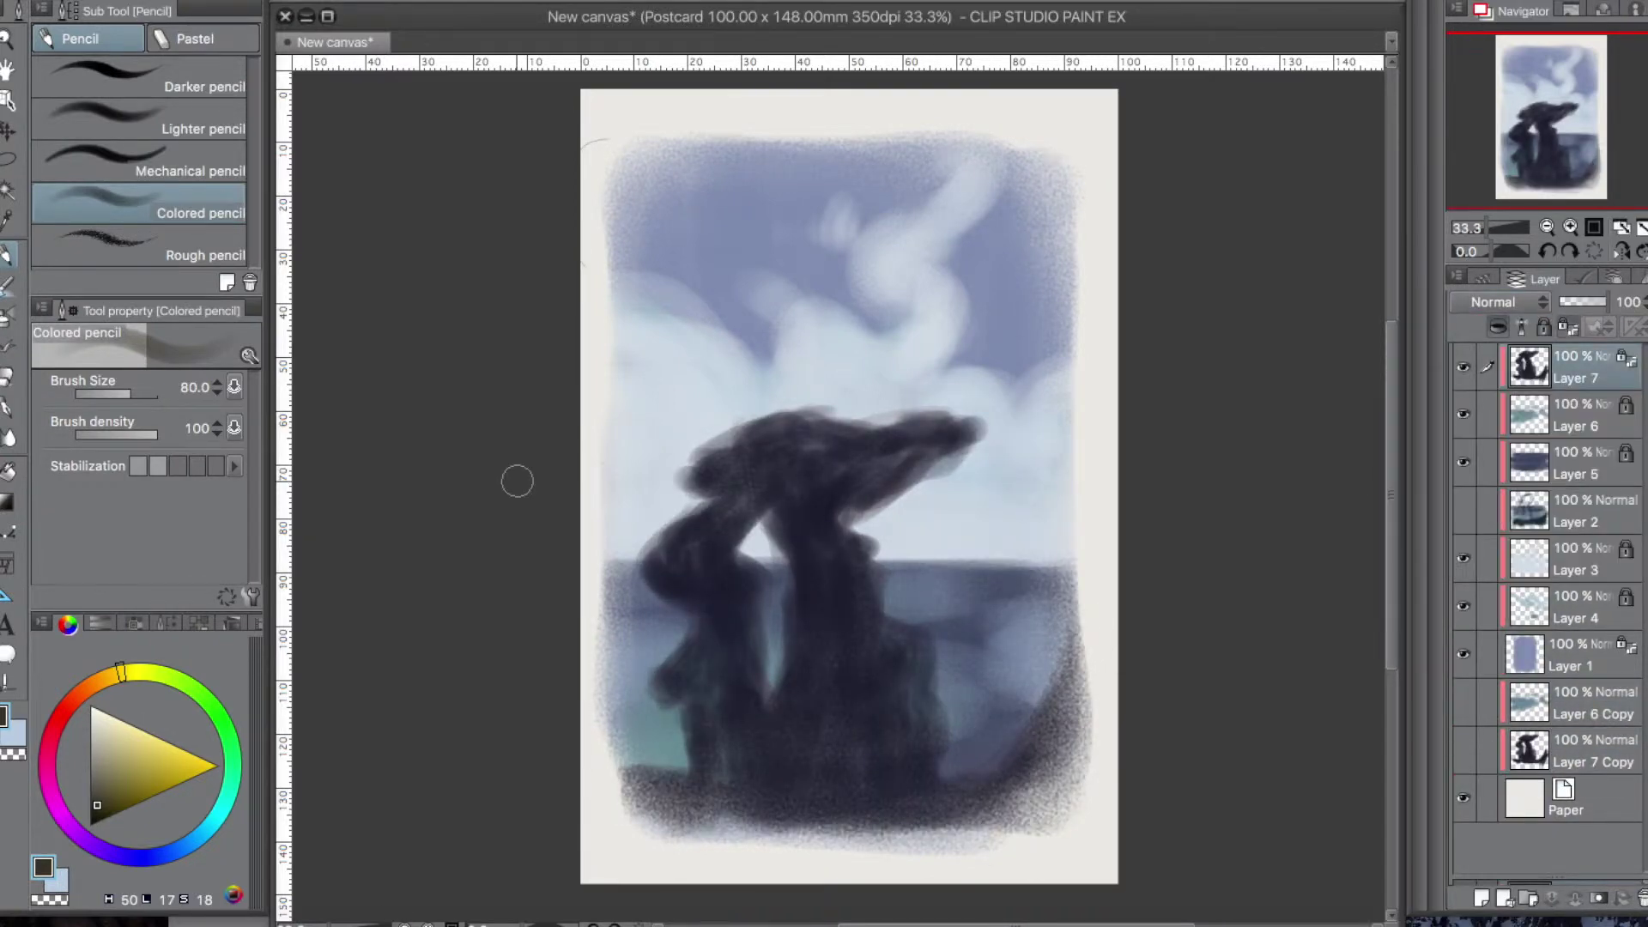
Paint muted grey form strokes on the rock's cap and pillars at brush size 60
alt+click(802, 568)
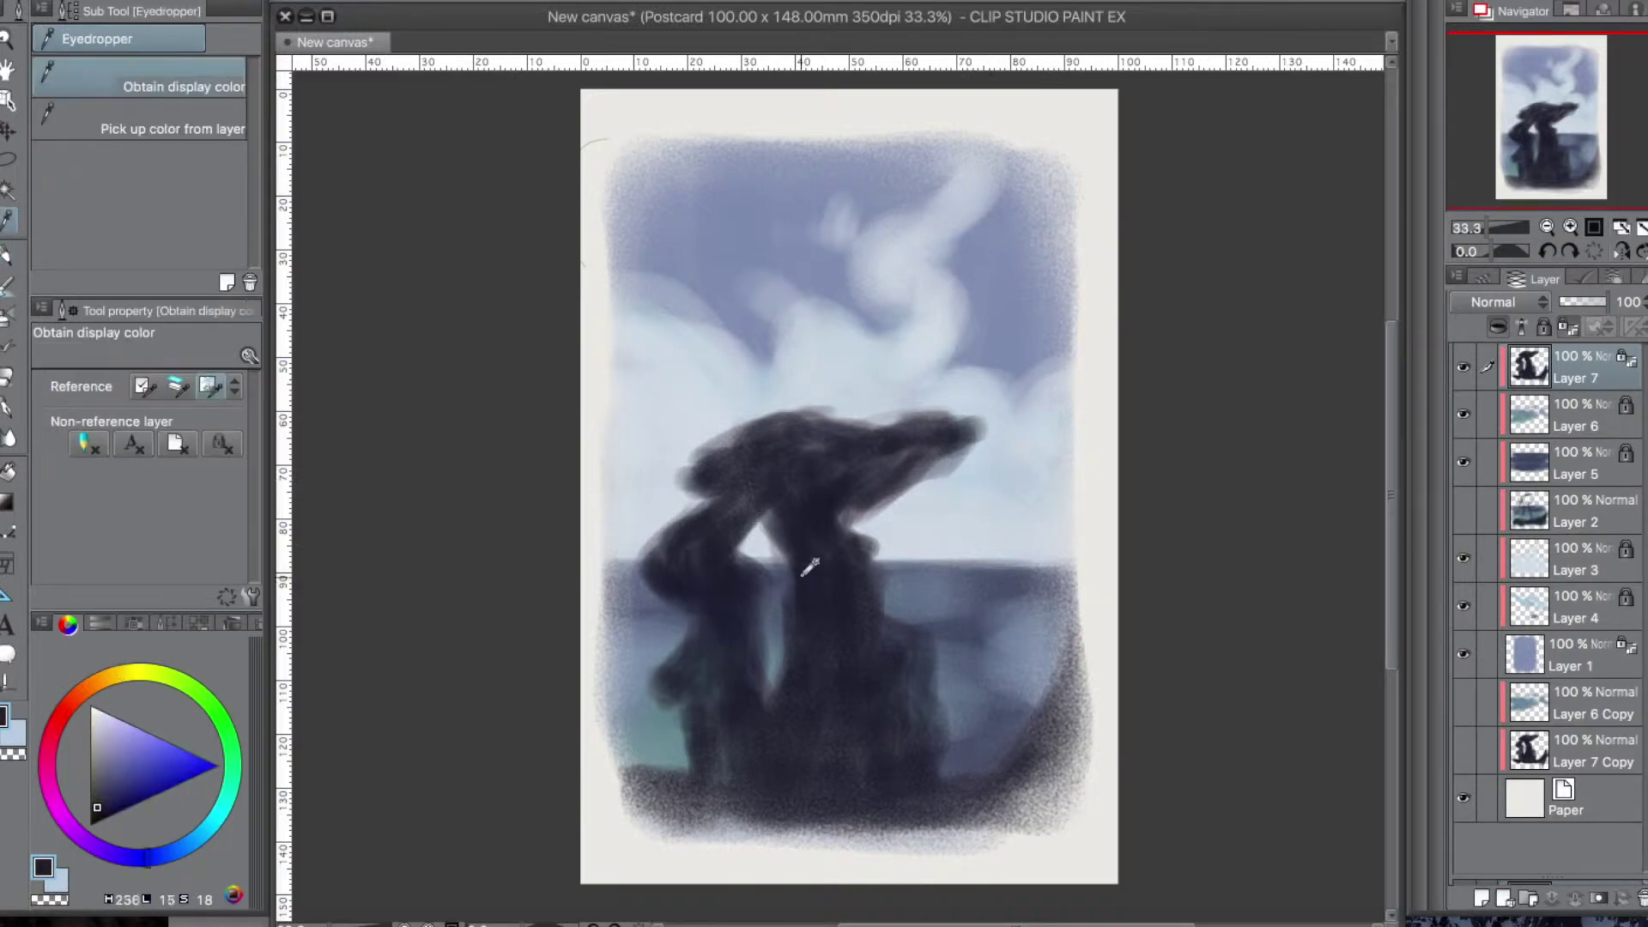
mouse_move(706, 484)
mouse_down()
mouse_move(705, 541)
mouse_move(650, 573)
mouse_move(678, 667)
mouse_up()
mouse_move(775, 515)
mouse_down()
mouse_move(797, 548)
mouse_move(805, 655)
mouse_move(844, 615)
mouse_up()
mouse_move(729, 453)
mouse_down()
mouse_move(853, 438)
mouse_move(774, 448)
mouse_move(804, 482)
mouse_up()
drag(743, 534, 691, 590)
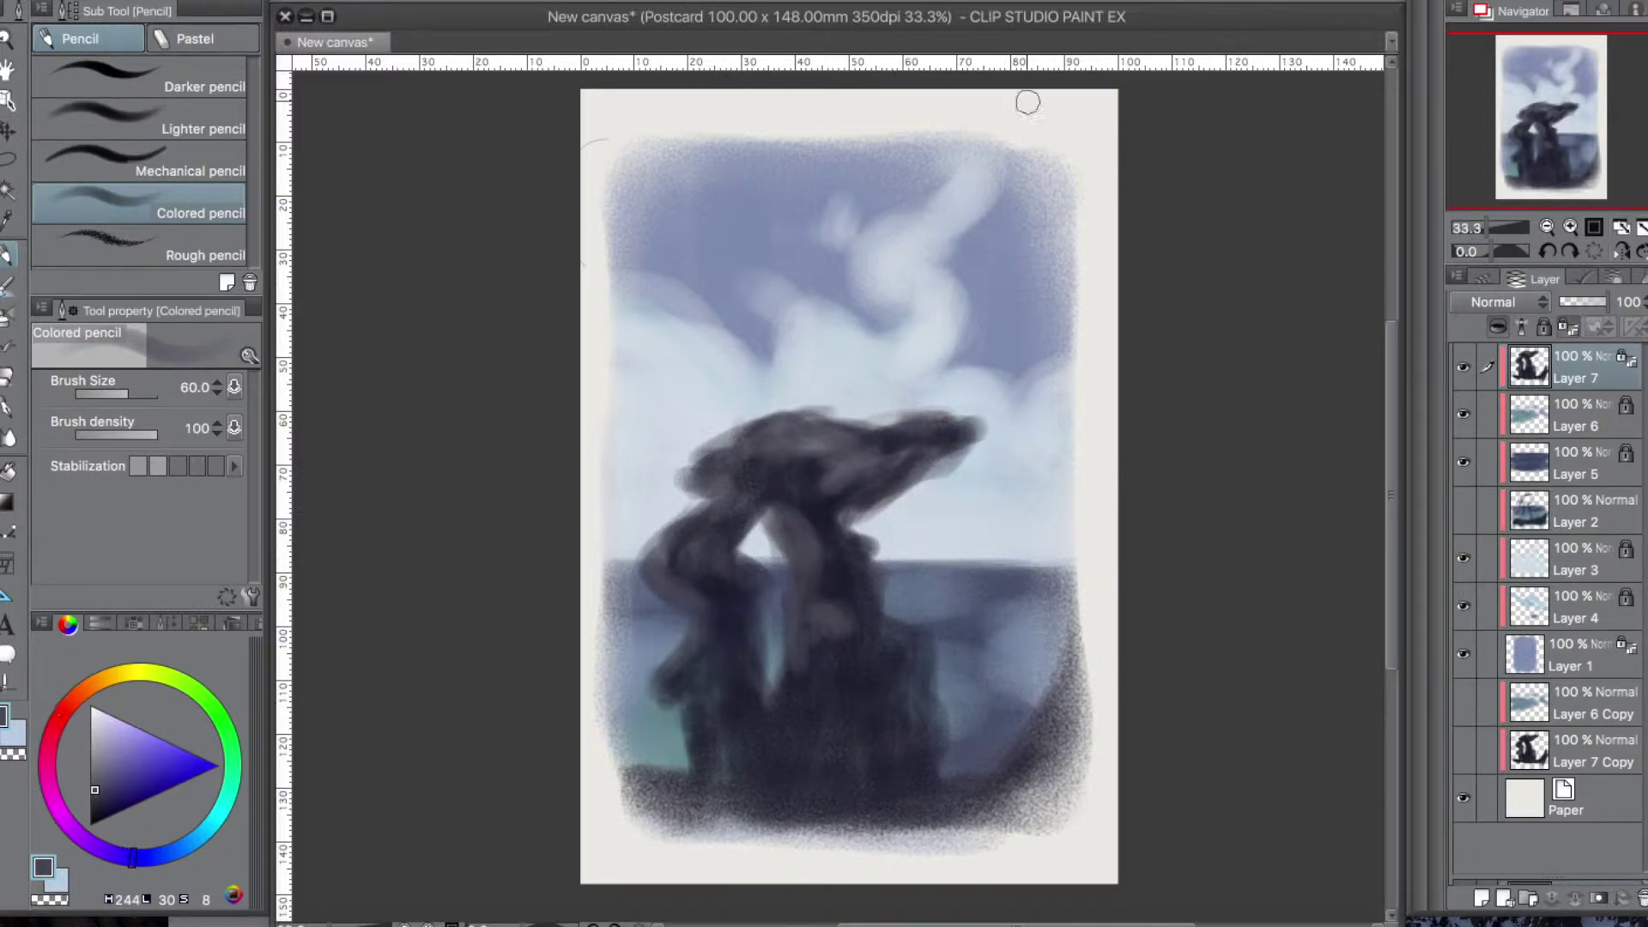
mouse_move(776, 678)
mouse_down()
mouse_move(841, 658)
mouse_move(908, 680)
mouse_move(826, 571)
mouse_up()
Add olive-grey strokes to the rock's base, cap, left pillar and the shore at the lower right
drag(136, 859, 147, 671)
drag(781, 793, 619, 801)
drag(799, 770, 826, 788)
drag(815, 483, 849, 477)
drag(692, 680, 752, 654)
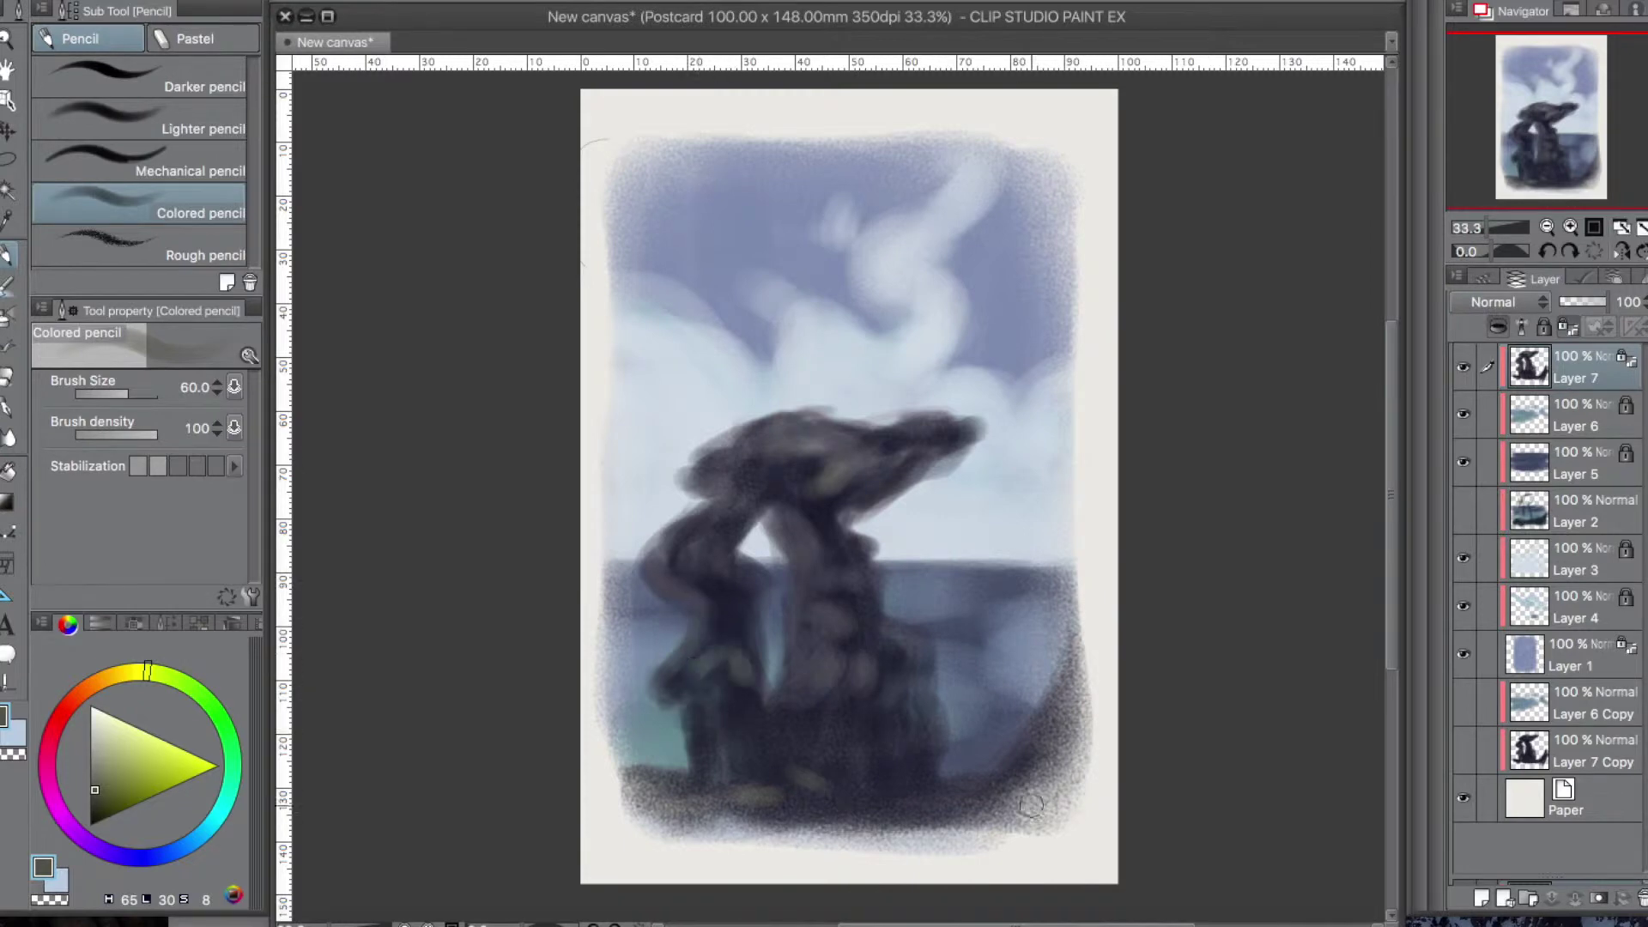
drag(1028, 768, 992, 810)
Paint light warm-grey highlights on the rock's overhang and central pillar
click(99, 679)
mouse_move(852, 456)
mouse_down()
mouse_move(961, 431)
mouse_move(842, 456)
mouse_move(959, 423)
mouse_move(824, 425)
mouse_move(889, 441)
mouse_move(867, 451)
mouse_up()
click(92, 743)
key(super+z)
click(92, 737)
mouse_move(783, 673)
mouse_down()
mouse_move(778, 612)
mouse_move(803, 637)
mouse_move(781, 565)
mouse_move(786, 630)
mouse_move(745, 439)
mouse_move(789, 542)
mouse_move(789, 688)
mouse_up()
Unlock Layer 6 and make Layer 7 active again
click(1528, 417)
click(1569, 327)
click(1569, 327)
click(1544, 369)
Paint a pale vertical highlight down the central pillar and a sampled tone on the left pillar
alt+click(779, 554)
mouse_move(768, 512)
mouse_down()
mouse_move(797, 598)
mouse_move(786, 684)
mouse_up()
alt+click(721, 668)
mouse_move(688, 530)
mouse_down()
mouse_move(716, 567)
mouse_move(692, 546)
mouse_up()
Add small light-grey highlights to the left pillar and the lower boulders at brush size 25
click(91, 756)
key(bracketleft)
key(bracketleft)
key(bracketleft)
key(bracketleft)
drag(717, 562, 719, 538)
drag(824, 648, 820, 684)
drag(880, 652, 869, 691)
drag(719, 650, 685, 684)
drag(755, 661, 687, 755)
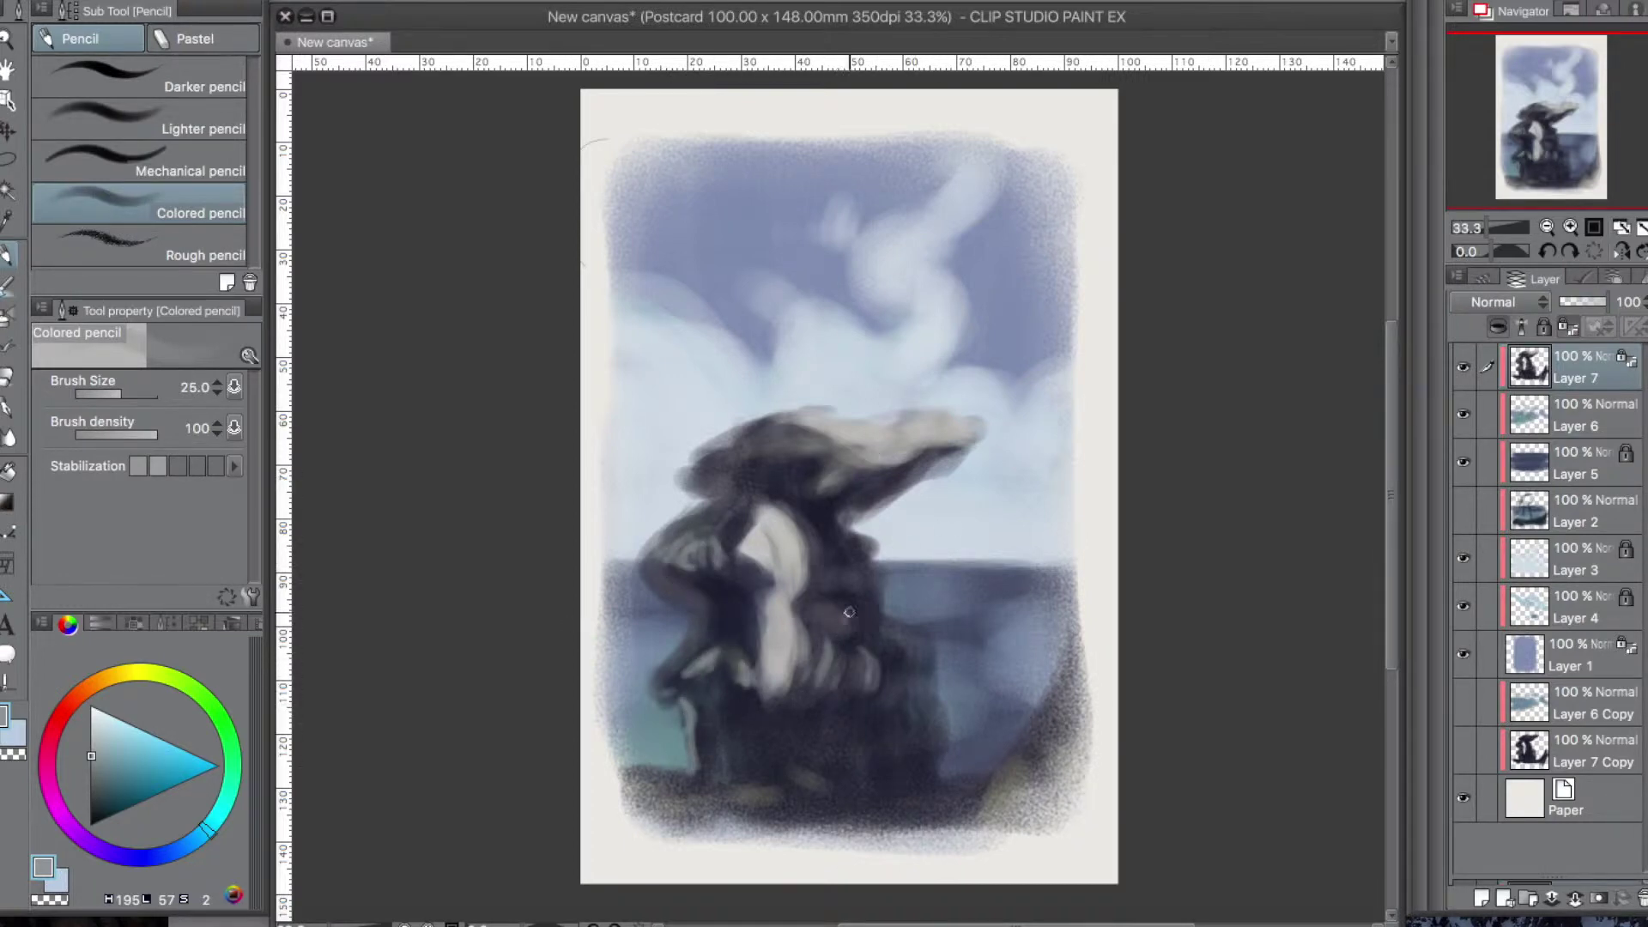
Draw a thin light ledge across the lower rock and a small highlight at its foot
drag(732, 693, 780, 701)
drag(821, 702, 889, 692)
mouse_move(792, 778)
mouse_down()
mouse_move(817, 791)
mouse_move(772, 790)
mouse_up()
Paint sampled olive-brown strokes along the ledge and at the foot of the rock at brush size 70
alt+click(1017, 816)
key(bracketright)
key(bracketright)
key(bracketright)
key(bracketright)
key(bracketright)
drag(865, 769, 888, 785)
drag(862, 697, 928, 689)
drag(748, 700, 795, 702)
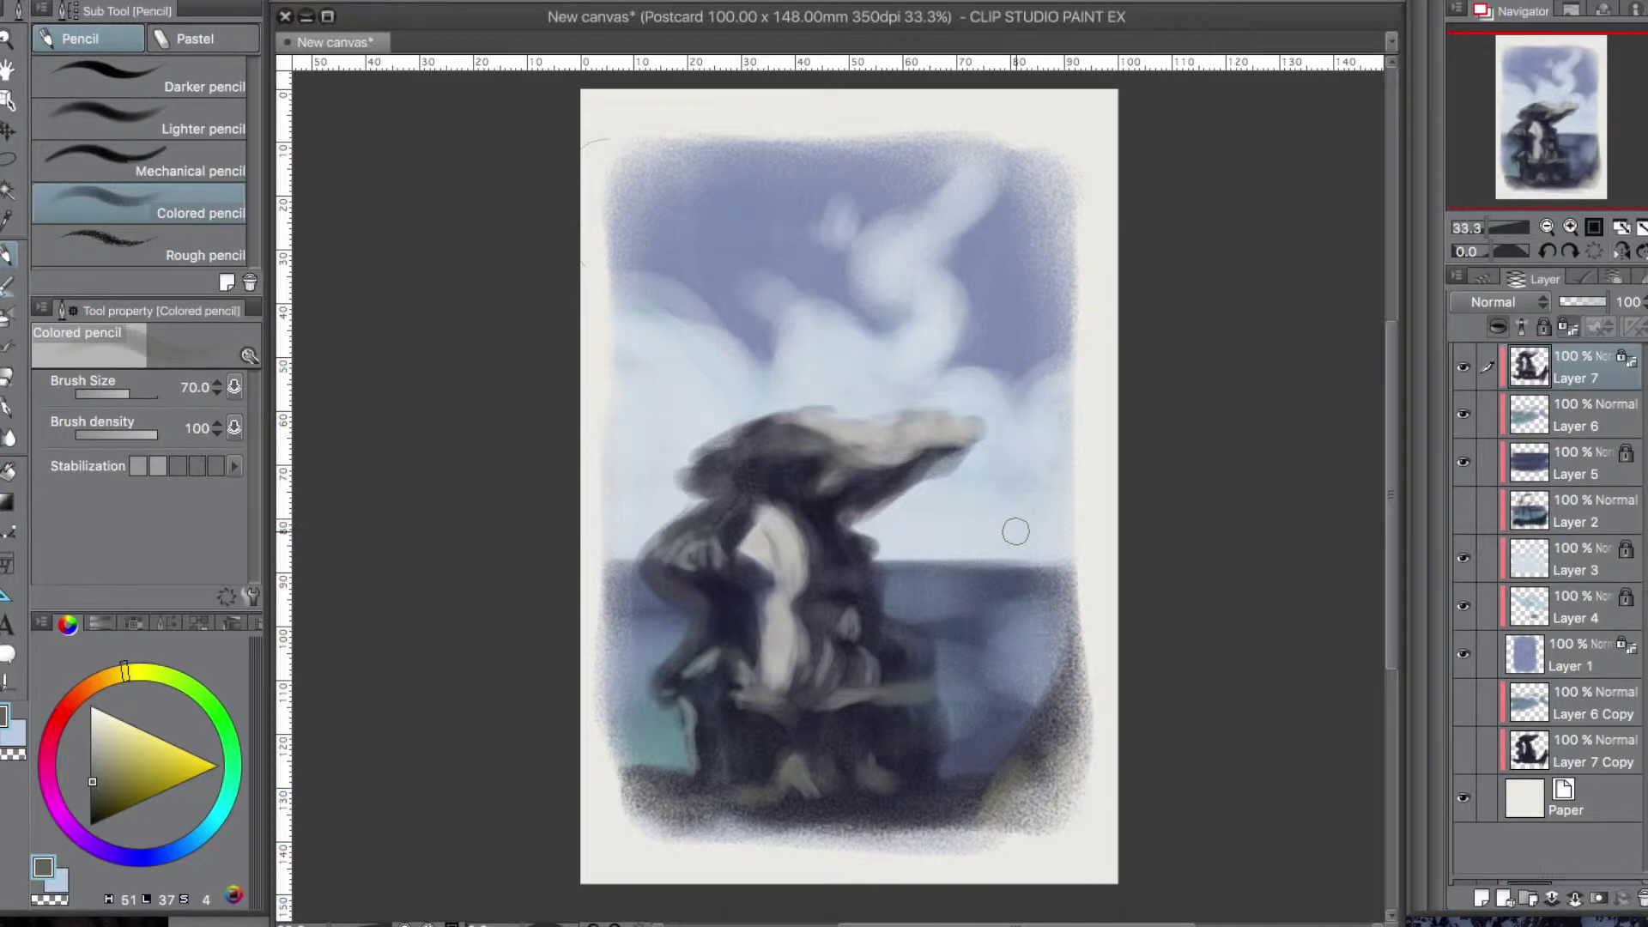
Blend sampled grey strokes into the central pillar's highlight at brush density 54 and shift the drawing colour towards a warmer hue
mouse_move(811, 527)
mouse_down()
mouse_move(785, 600)
mouse_move(807, 661)
mouse_move(790, 607)
mouse_up()
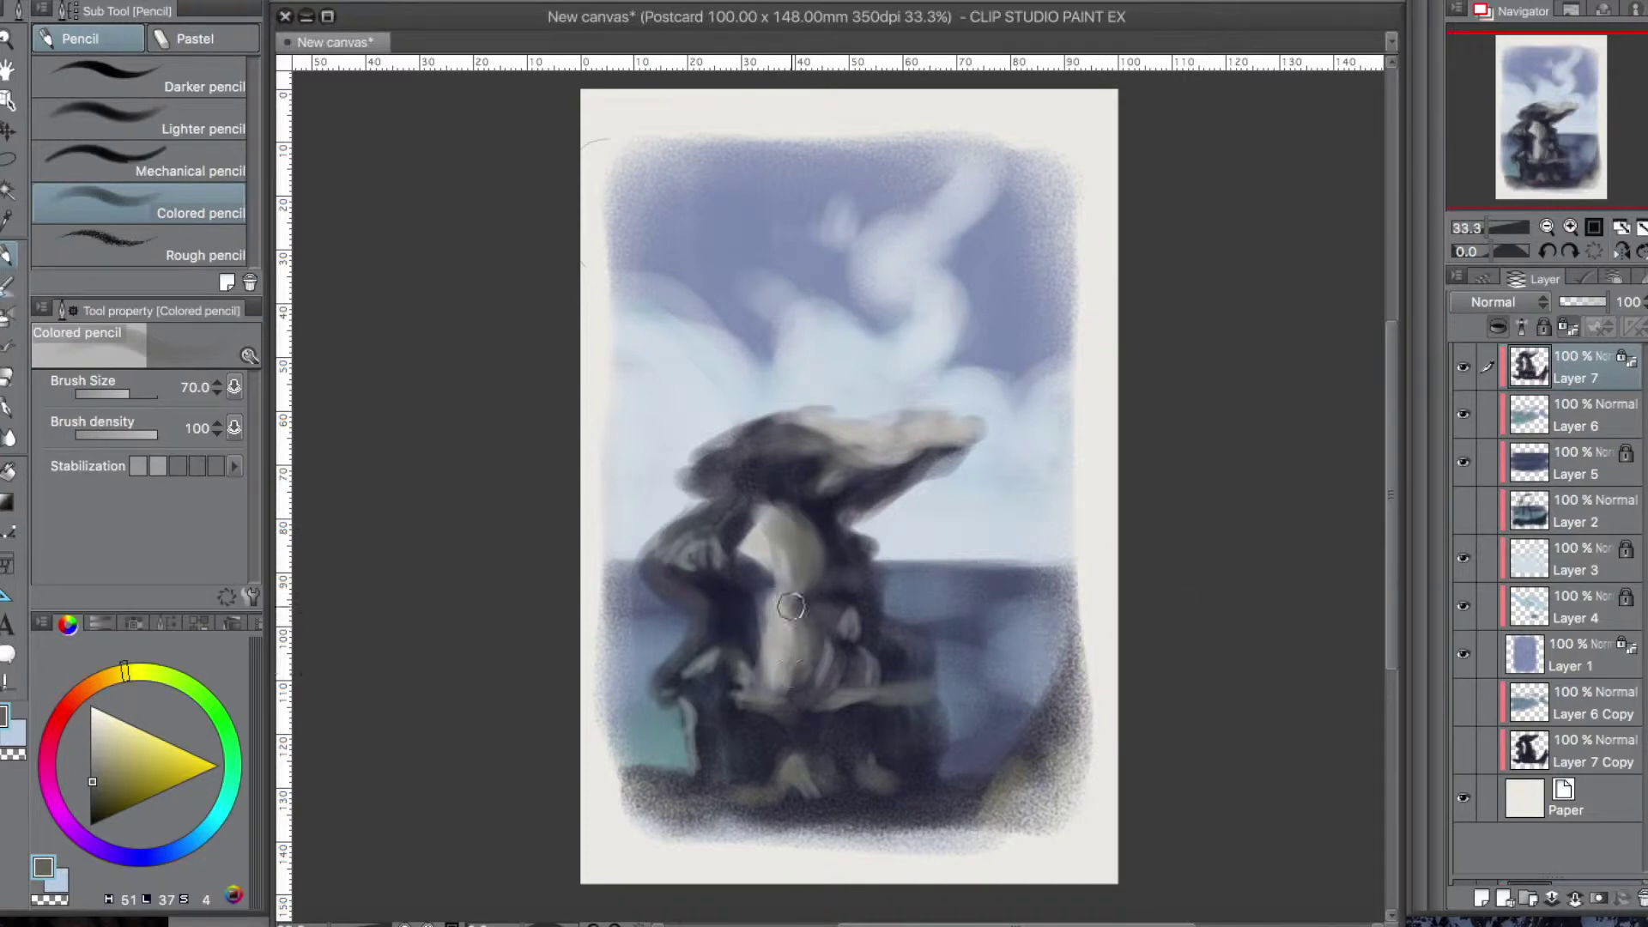
drag(157, 434, 120, 435)
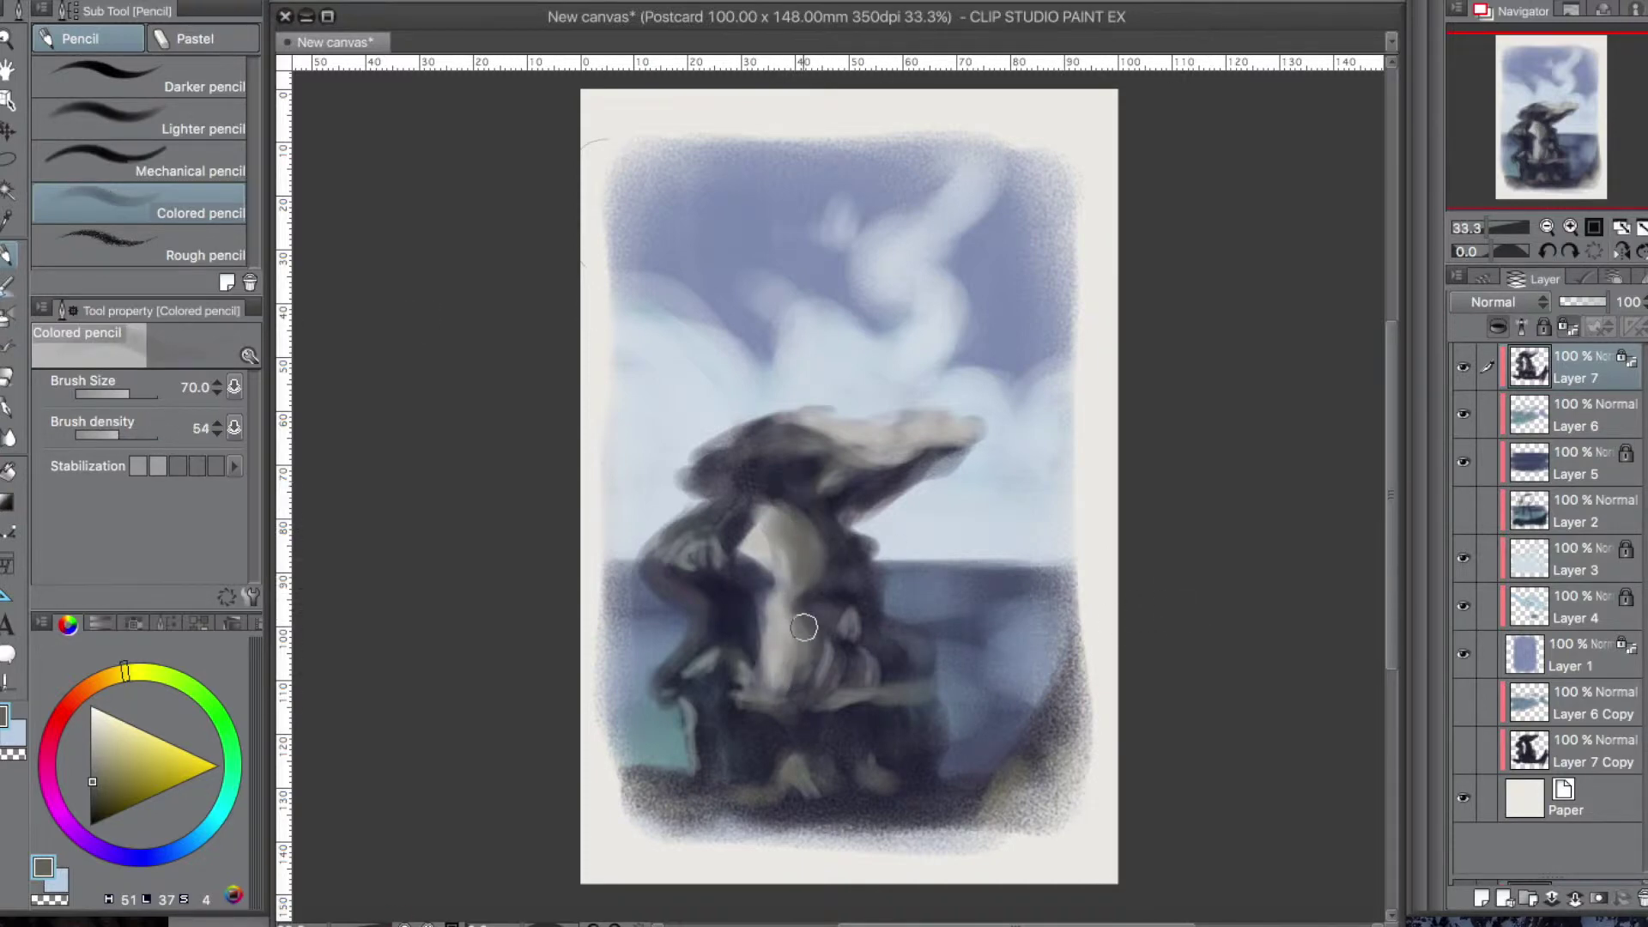
alt+click(780, 581)
drag(779, 517, 794, 567)
click(140, 674)
drag(141, 676, 107, 674)
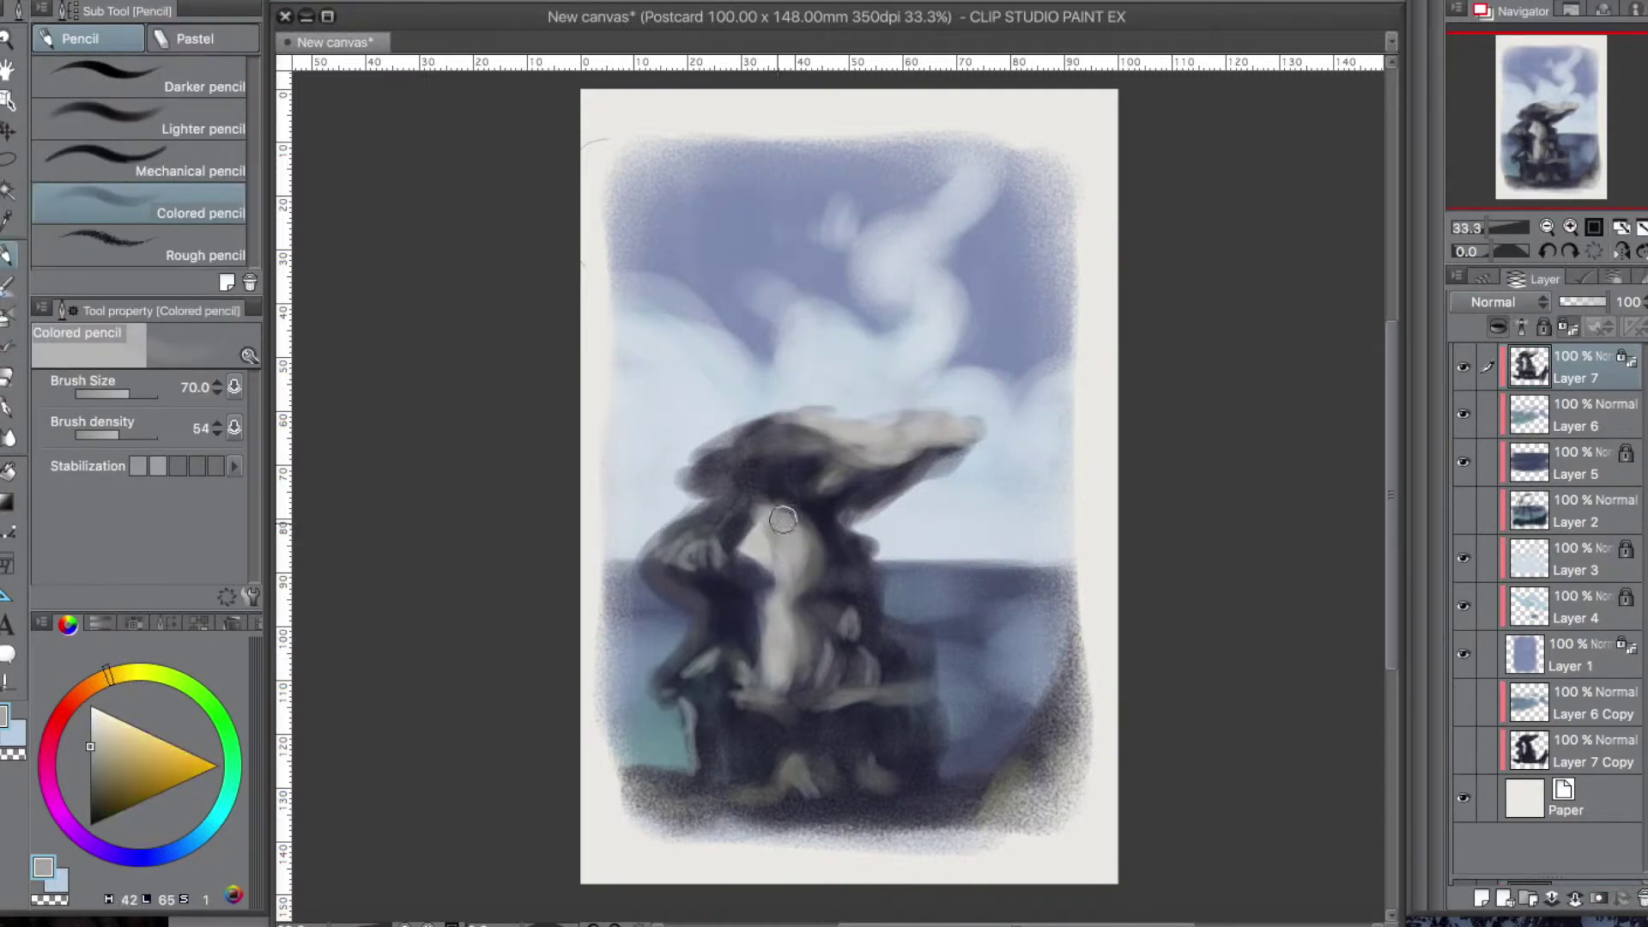
Paint sampled dark strokes into the pale top of the rock overhang at brush size 30
alt+click(863, 533)
key(bracketleft)
key(bracketleft)
key(bracketleft)
key(bracketleft)
drag(947, 439, 878, 449)
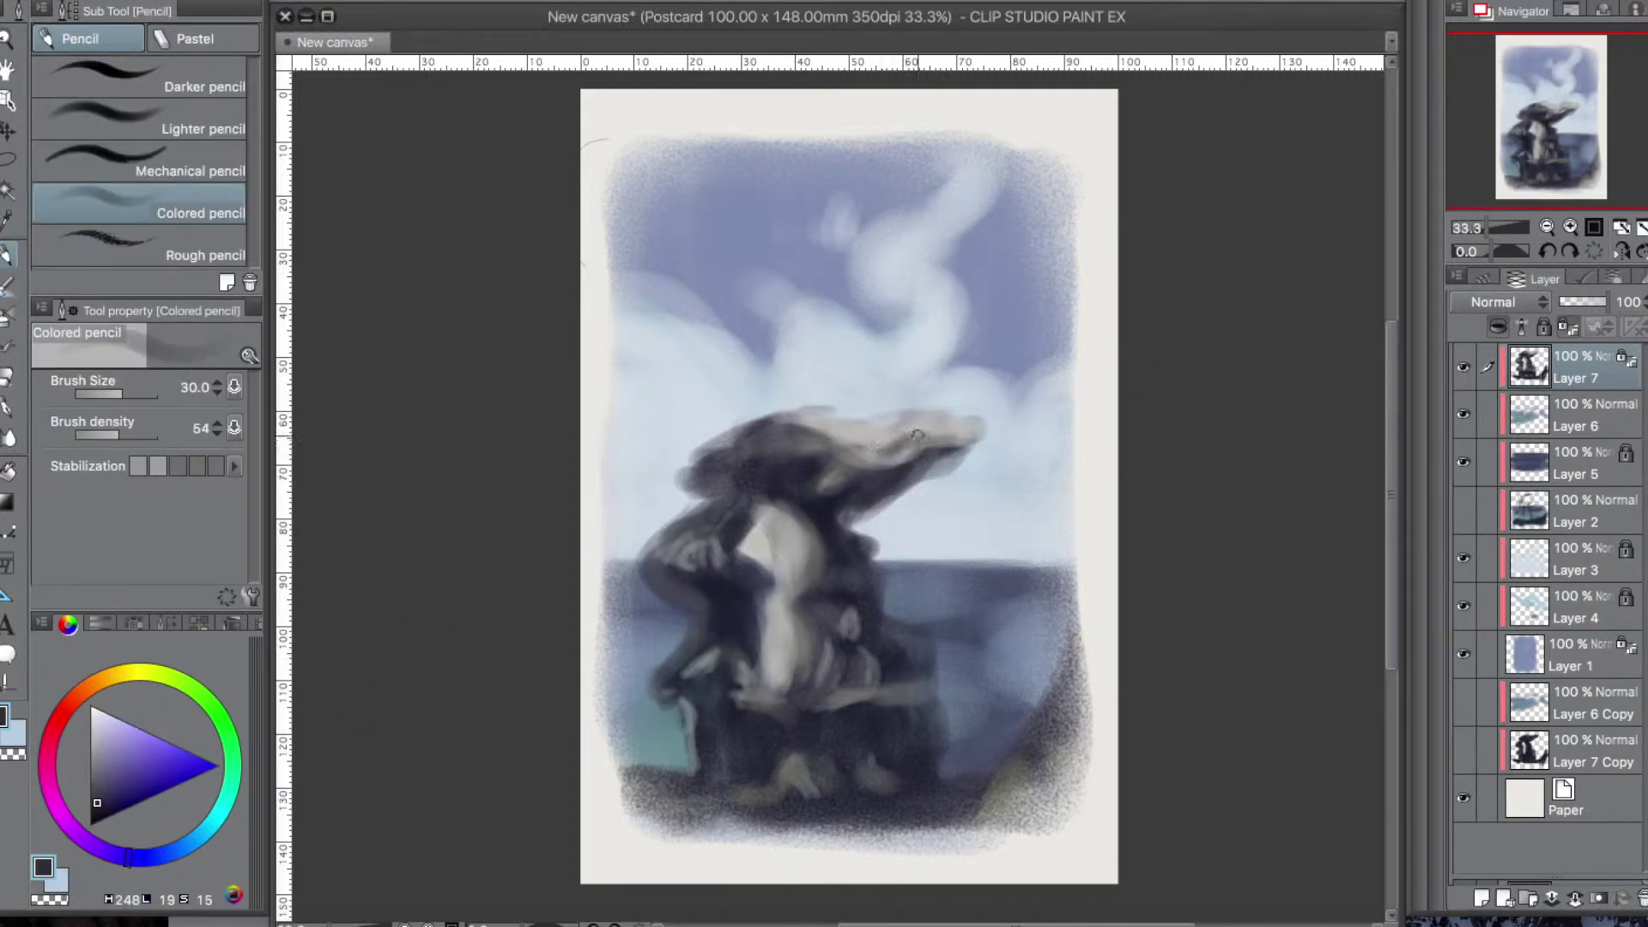
Add a new layer above the rock layer and lock Layer 7 and Layer 6
click(1570, 656)
click(1481, 898)
drag(1570, 655, 1584, 367)
click(1572, 417)
click(1544, 327)
click(1550, 468)
click(1544, 327)
click(1514, 378)
click(217, 424)
drag(660, 368, 811, 394)
key(ctrl+z)
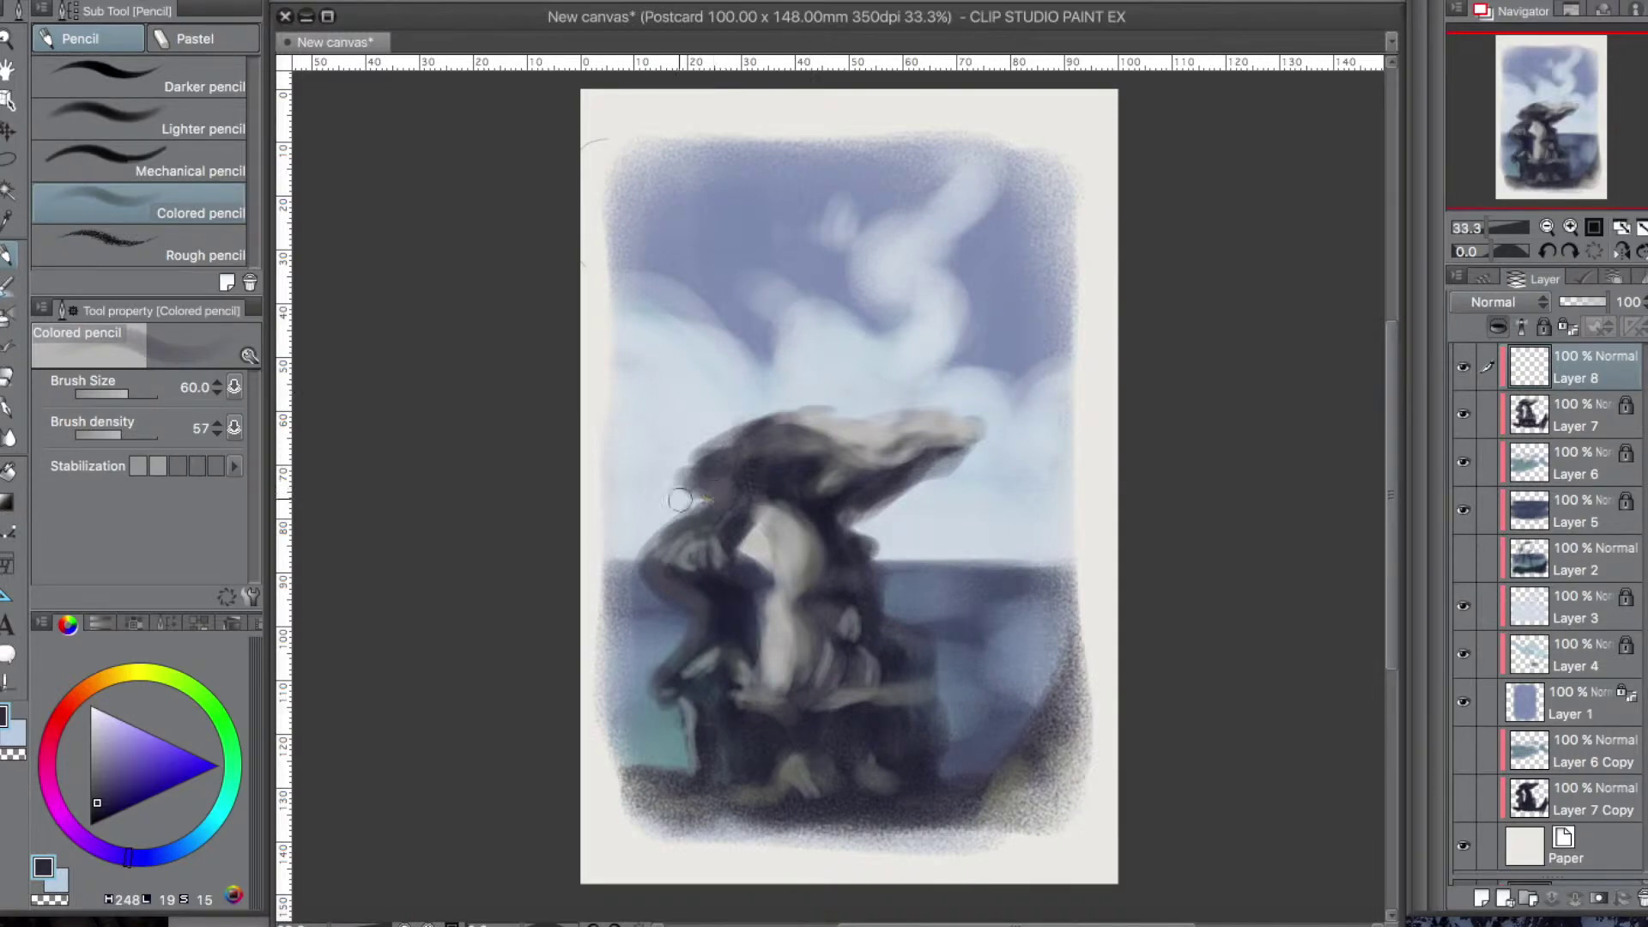
Paint a grey tree trunk rising from the rock and a branch off the overhang's tip at brush size 60 and density 72
alt+click(853, 355)
mouse_move(802, 404)
mouse_down()
mouse_move(817, 292)
mouse_move(821, 410)
mouse_move(808, 274)
mouse_up()
click(217, 425)
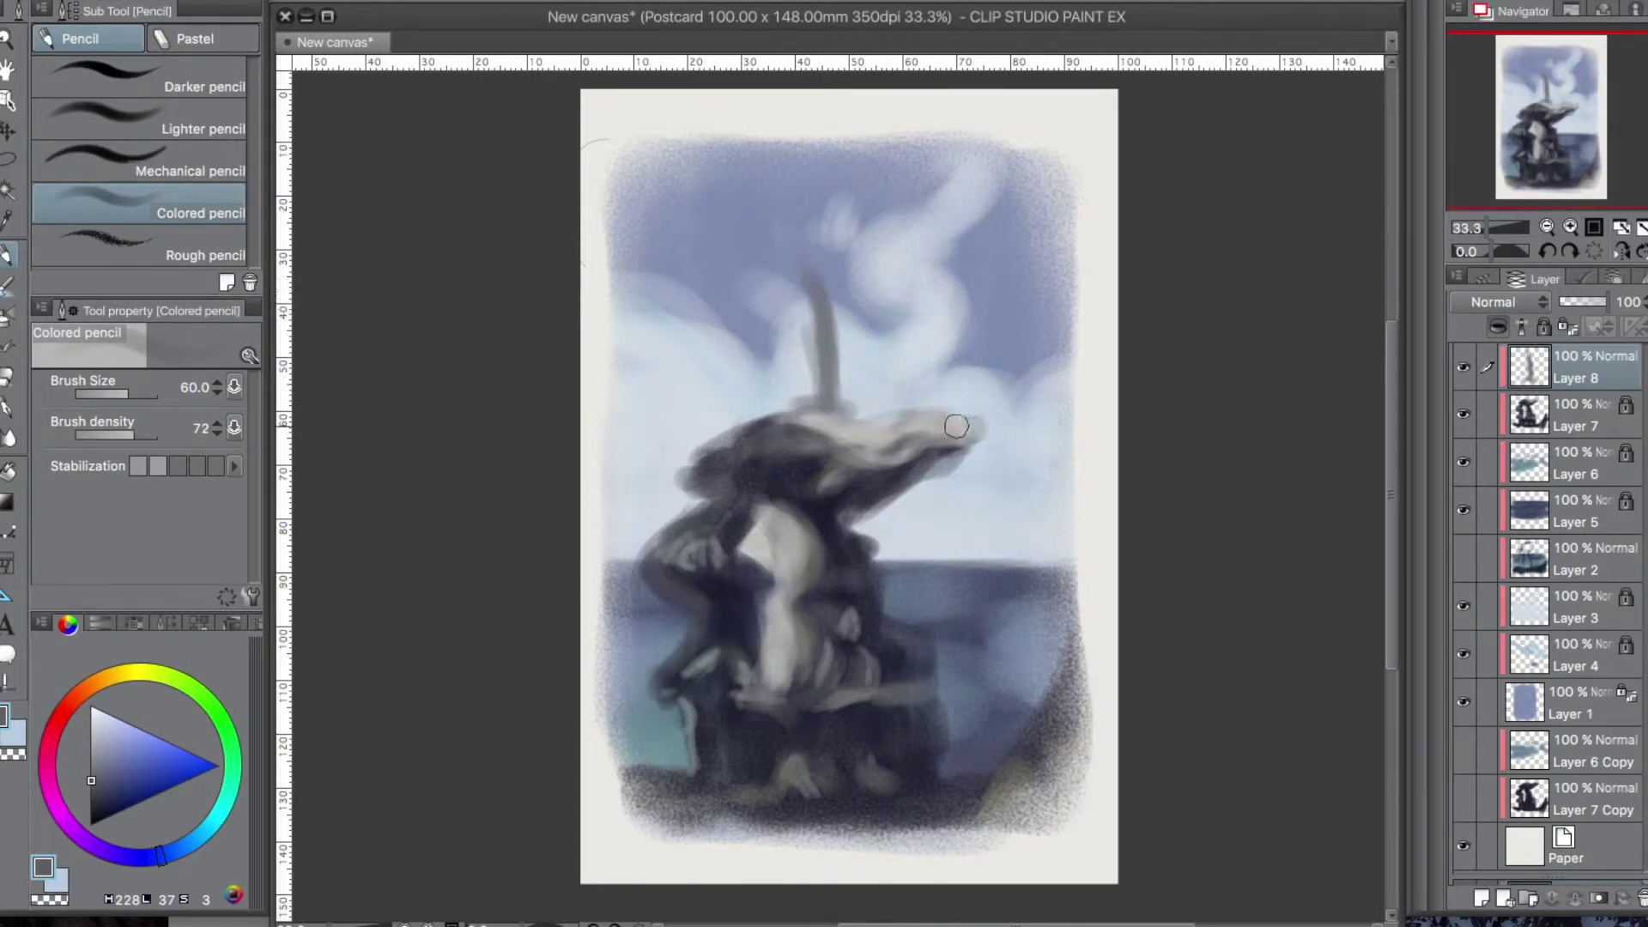
mouse_move(925, 417)
mouse_down()
mouse_move(1020, 425)
mouse_move(1069, 477)
mouse_move(1045, 447)
mouse_up()
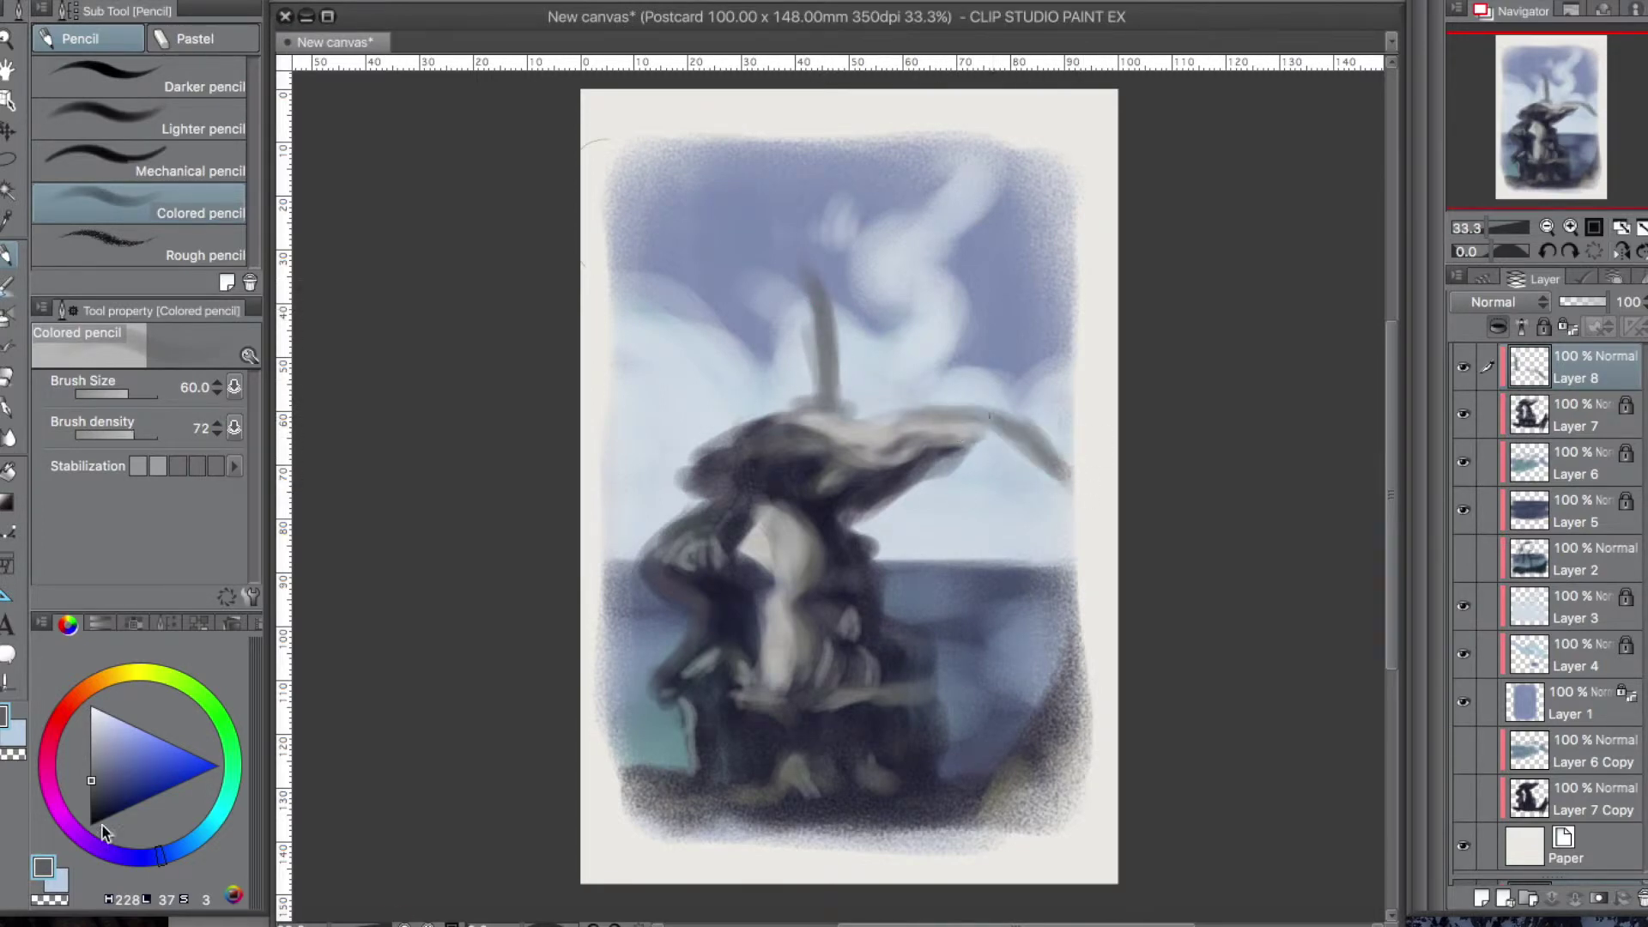
Darken the branch at the overhang's tip and add thin side branches to the trunk with sampled grey at brush size 30
alt+click(827, 330)
click(91, 793)
drag(954, 401, 1023, 464)
alt+click(837, 356)
mouse_move(811, 341)
mouse_down()
mouse_move(715, 243)
mouse_move(698, 276)
mouse_move(774, 278)
mouse_up()
drag(868, 317, 841, 359)
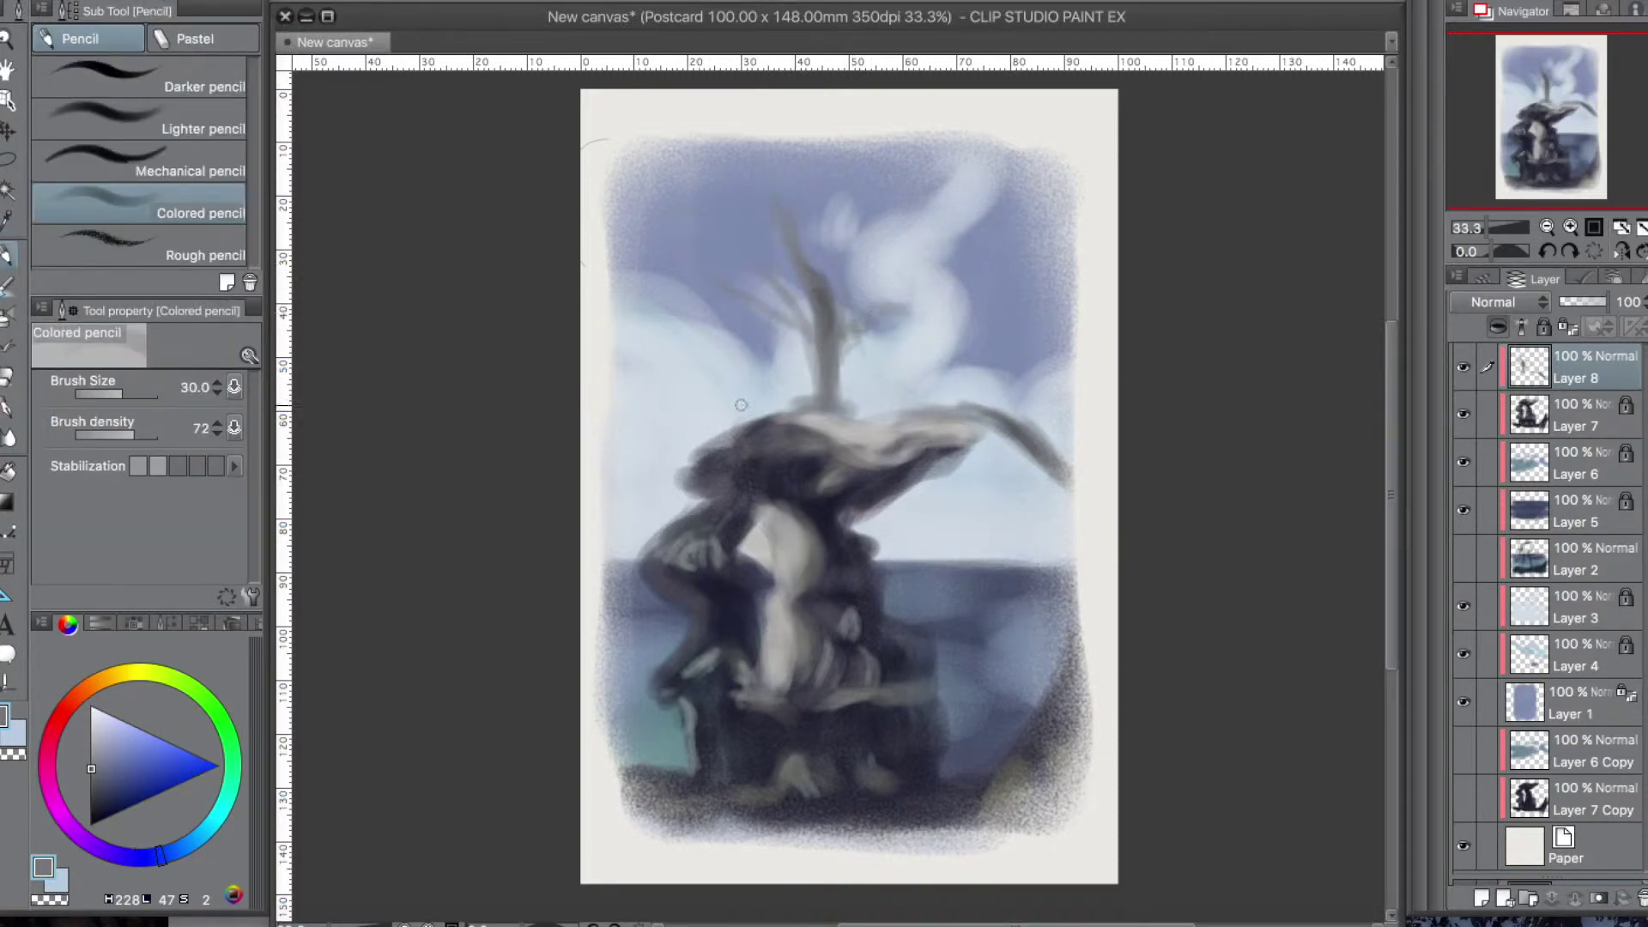
Strengthen the trunk and branches with sampled sea blue and add thin twigs along the painting's left edge
drag(693, 315, 631, 301)
alt+click(986, 570)
drag(789, 222, 837, 384)
drag(812, 338, 764, 310)
drag(891, 304, 842, 339)
drag(838, 345, 849, 416)
drag(959, 406, 1061, 480)
drag(637, 298, 675, 216)
drag(619, 302, 708, 326)
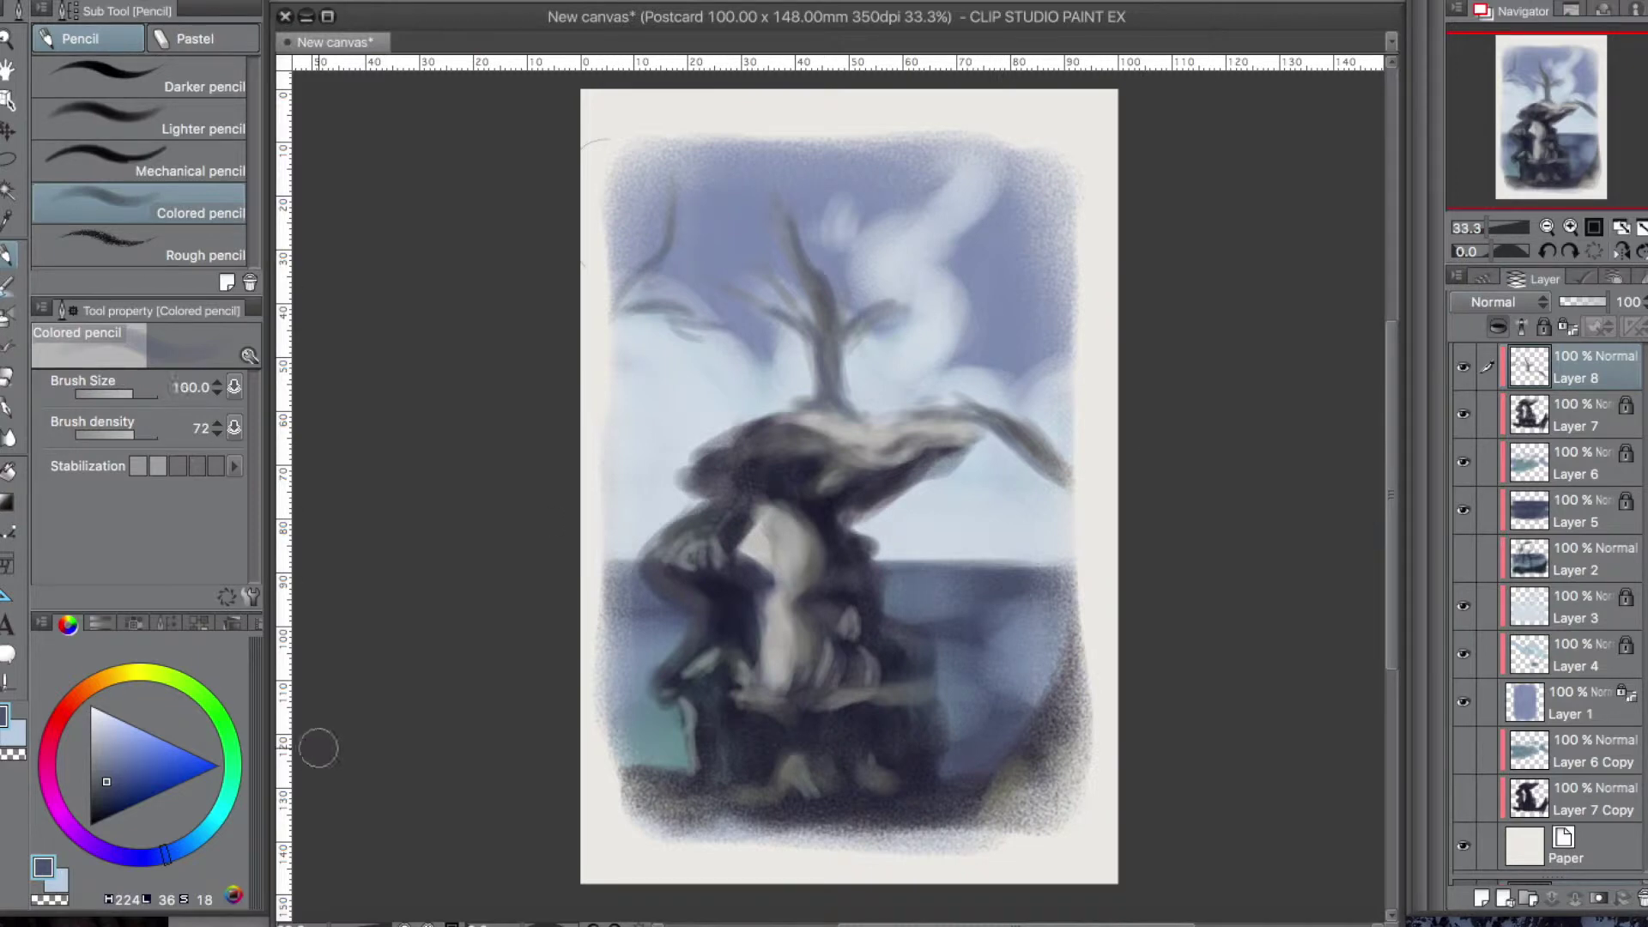
Add a new layer for the foliage and move it to the top of the layer stack
click(221, 816)
click(1524, 705)
click(1481, 897)
drag(1532, 705, 1536, 348)
drag(819, 210, 891, 438)
key(super+z)
click(228, 780)
key(super+z)
click(121, 750)
drag(759, 185, 815, 240)
click(225, 801)
key(super+z)
Set the drawing colour to a muted green with hue 95, luminosity 42 and saturation 17
click(107, 774)
key(super+z)
click(194, 687)
key(super+z)
Try soft green foliage dabs around the upper branches at brush size 120
drag(729, 283, 879, 271)
drag(901, 301, 931, 313)
drag(725, 205, 760, 218)
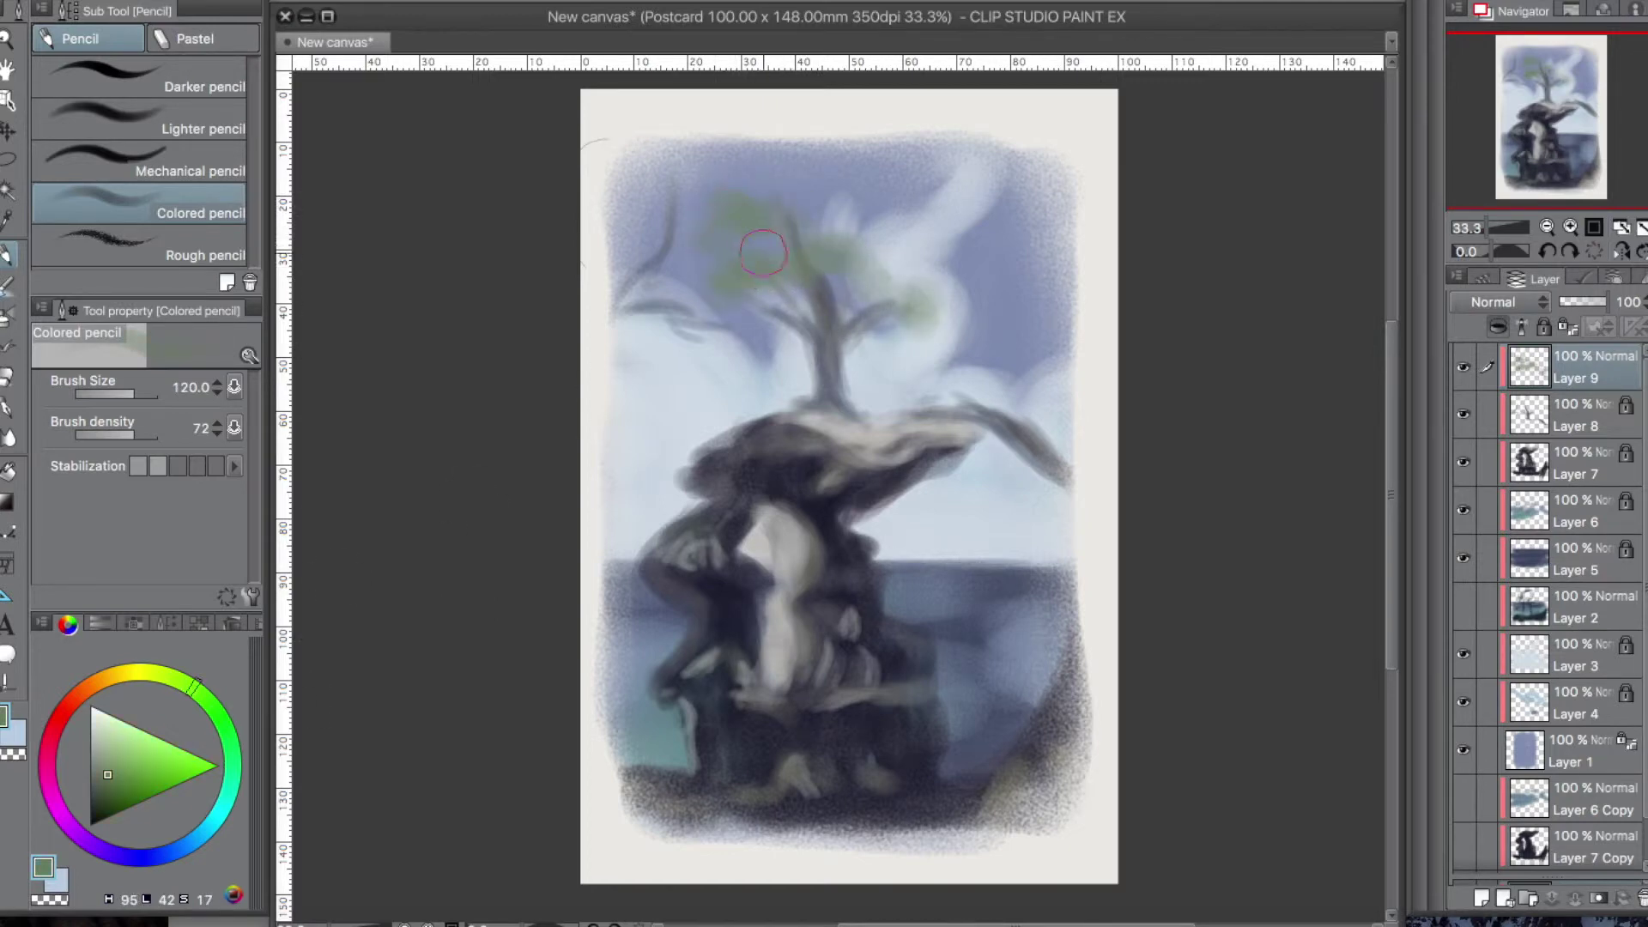
key(super+z)
key(super+z)
key(super+z)
key(super+z)
Paint soft green foliage clumps around the tree's branches at brush size 120
drag(772, 284, 748, 307)
drag(845, 287, 908, 317)
drag(719, 242, 893, 227)
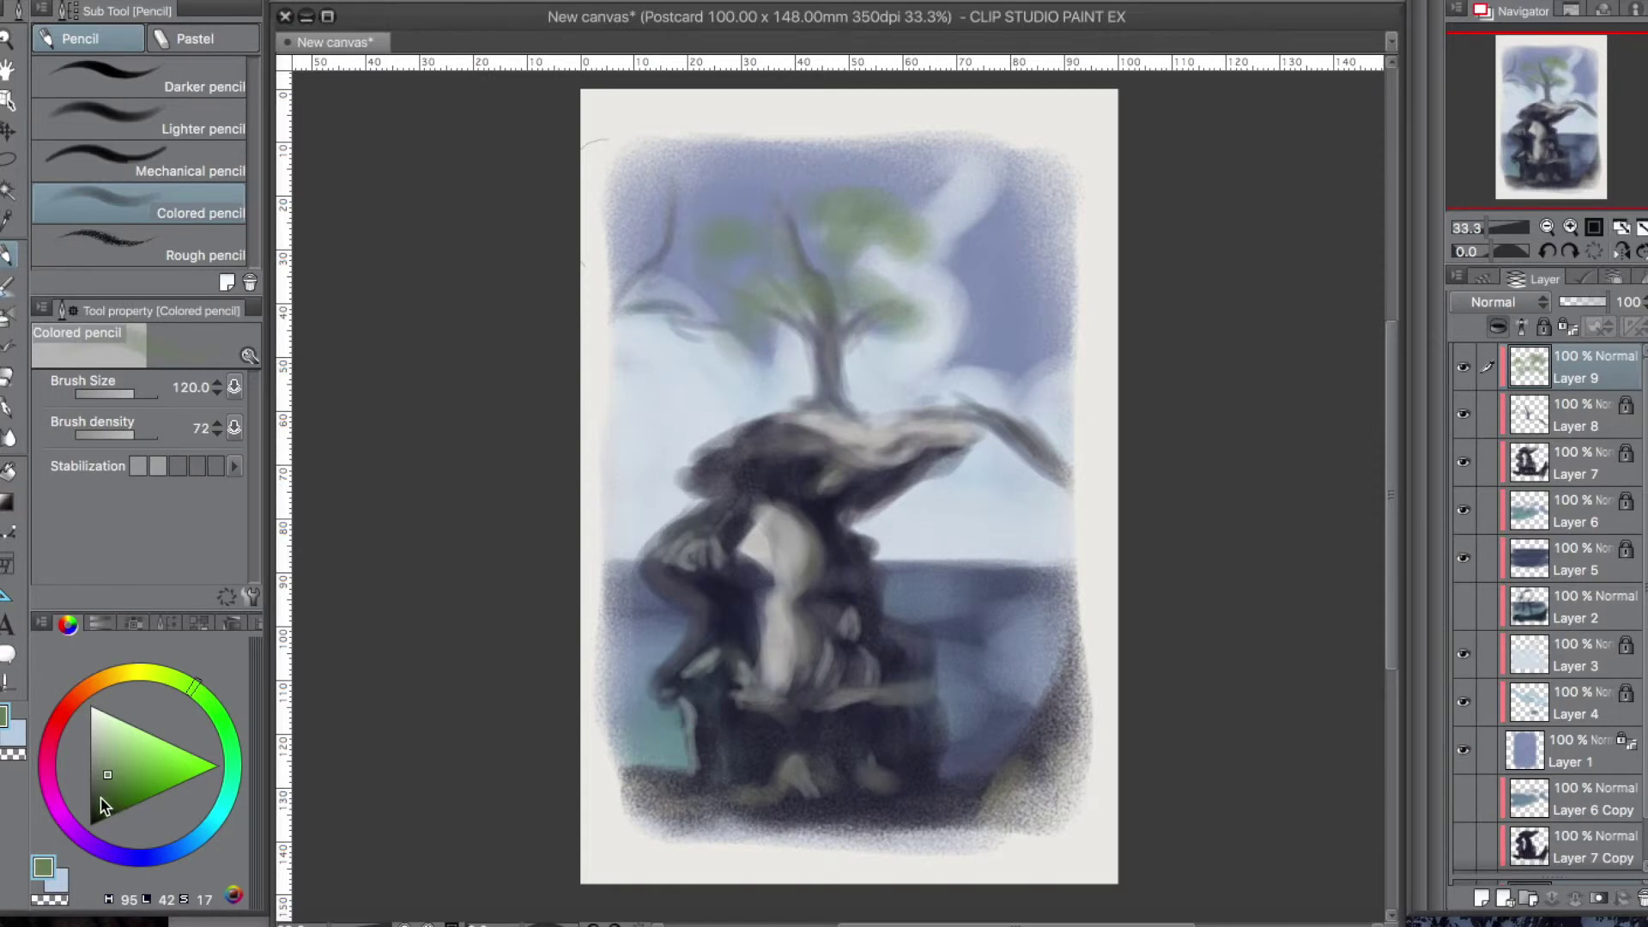
Paint darker green foliage on the crown's outer parts and near the painting's upper left and right edges
click(103, 799)
mouse_move(935, 283)
mouse_down()
mouse_move(866, 352)
mouse_move(772, 360)
mouse_move(953, 269)
mouse_move(945, 245)
mouse_up()
mouse_move(848, 162)
mouse_down()
mouse_move(883, 166)
mouse_move(819, 204)
mouse_up()
drag(717, 179, 747, 204)
drag(1052, 322, 1060, 412)
Paint dark blue-green foliage down the left and right edges of the painting
drag(212, 701, 224, 722)
click(99, 811)
mouse_move(666, 301)
mouse_down()
mouse_move(717, 335)
mouse_move(690, 333)
mouse_up()
key(super+z)
key(super+z)
drag(618, 382, 631, 459)
drag(652, 163, 661, 339)
mouse_move(1064, 369)
mouse_down()
mouse_move(1017, 287)
mouse_move(1028, 176)
mouse_up()
Add lighter yellow-green foliage at the right edge and in the tree crown, with the brush density set to 100
alt+click(1021, 354)
click(193, 684)
mouse_move(1017, 356)
mouse_down()
mouse_move(1030, 300)
mouse_move(1060, 291)
mouse_move(1034, 322)
mouse_up()
click(157, 434)
drag(897, 273, 876, 264)
drag(783, 302, 761, 309)
mouse_move(742, 244)
mouse_down()
mouse_move(782, 246)
mouse_move(788, 206)
mouse_up()
Paint sampled dark green leaf shapes along the left edge and upper right sky, reducing the brush size to 25
alt+click(659, 261)
key(bracketleft)
key(bracketleft)
drag(667, 262, 692, 271)
key(bracketleft)
key(bracketleft)
key(bracketleft)
drag(695, 362, 684, 386)
key(bracketleft)
key(bracketleft)
drag(620, 455, 655, 463)
drag(985, 249, 997, 238)
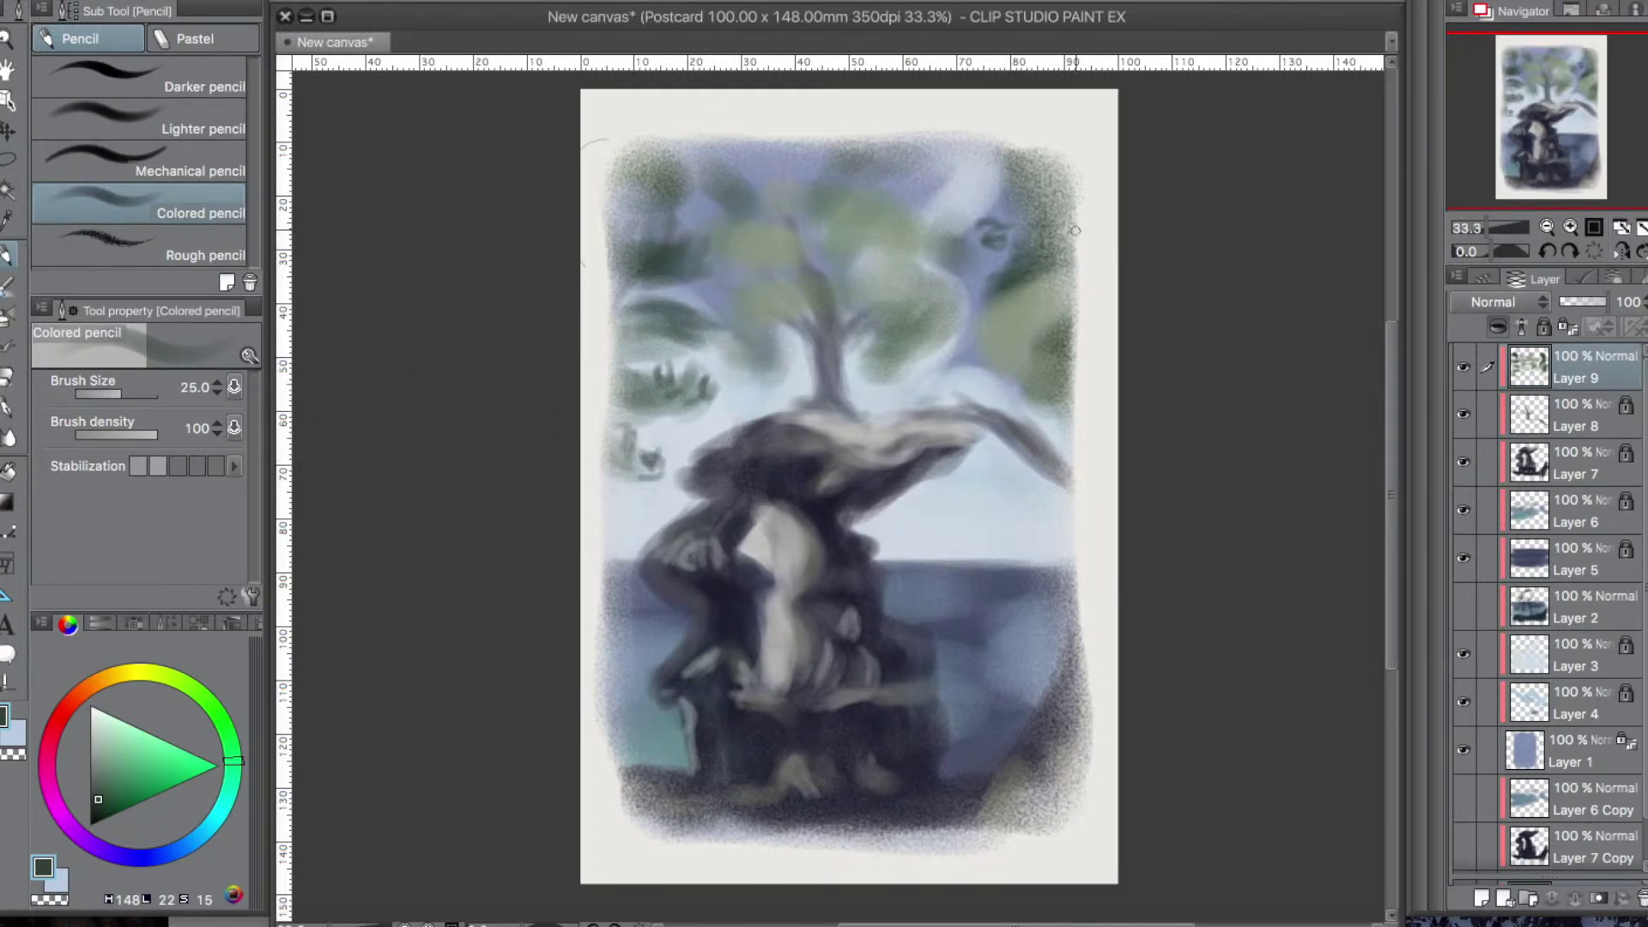
Add a new layer above the foliage and dab small pale yellow-green leaves onto the crown's left clumps
alt+click(1008, 332)
alt+click(1061, 345)
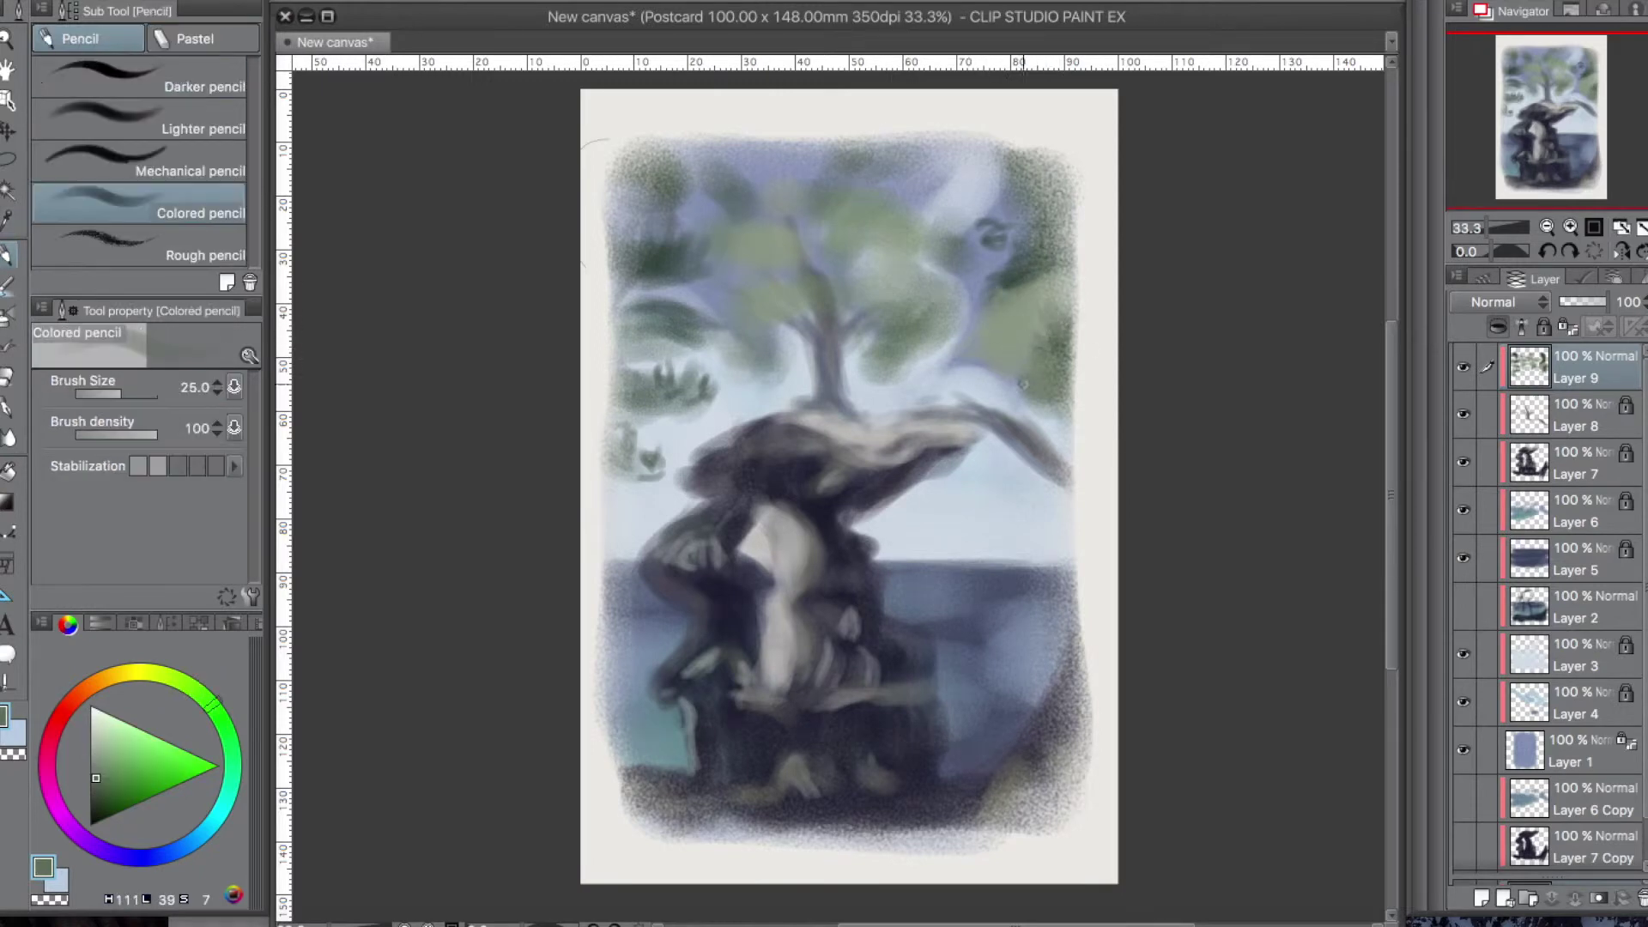
click(1484, 897)
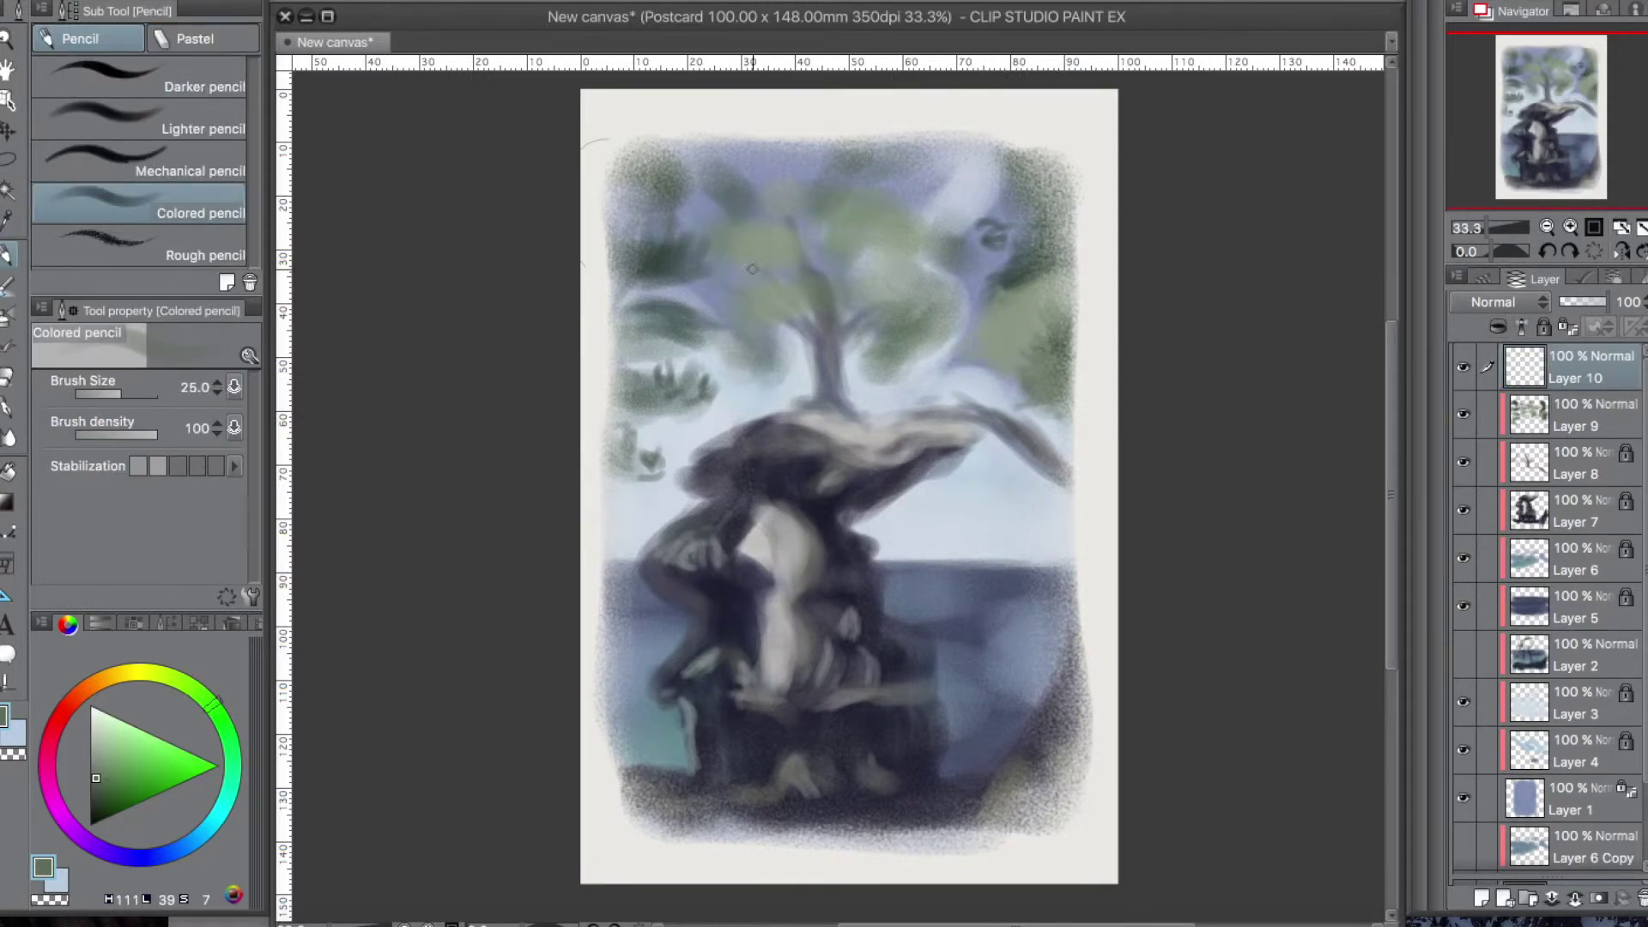
click(177, 685)
click(232, 427)
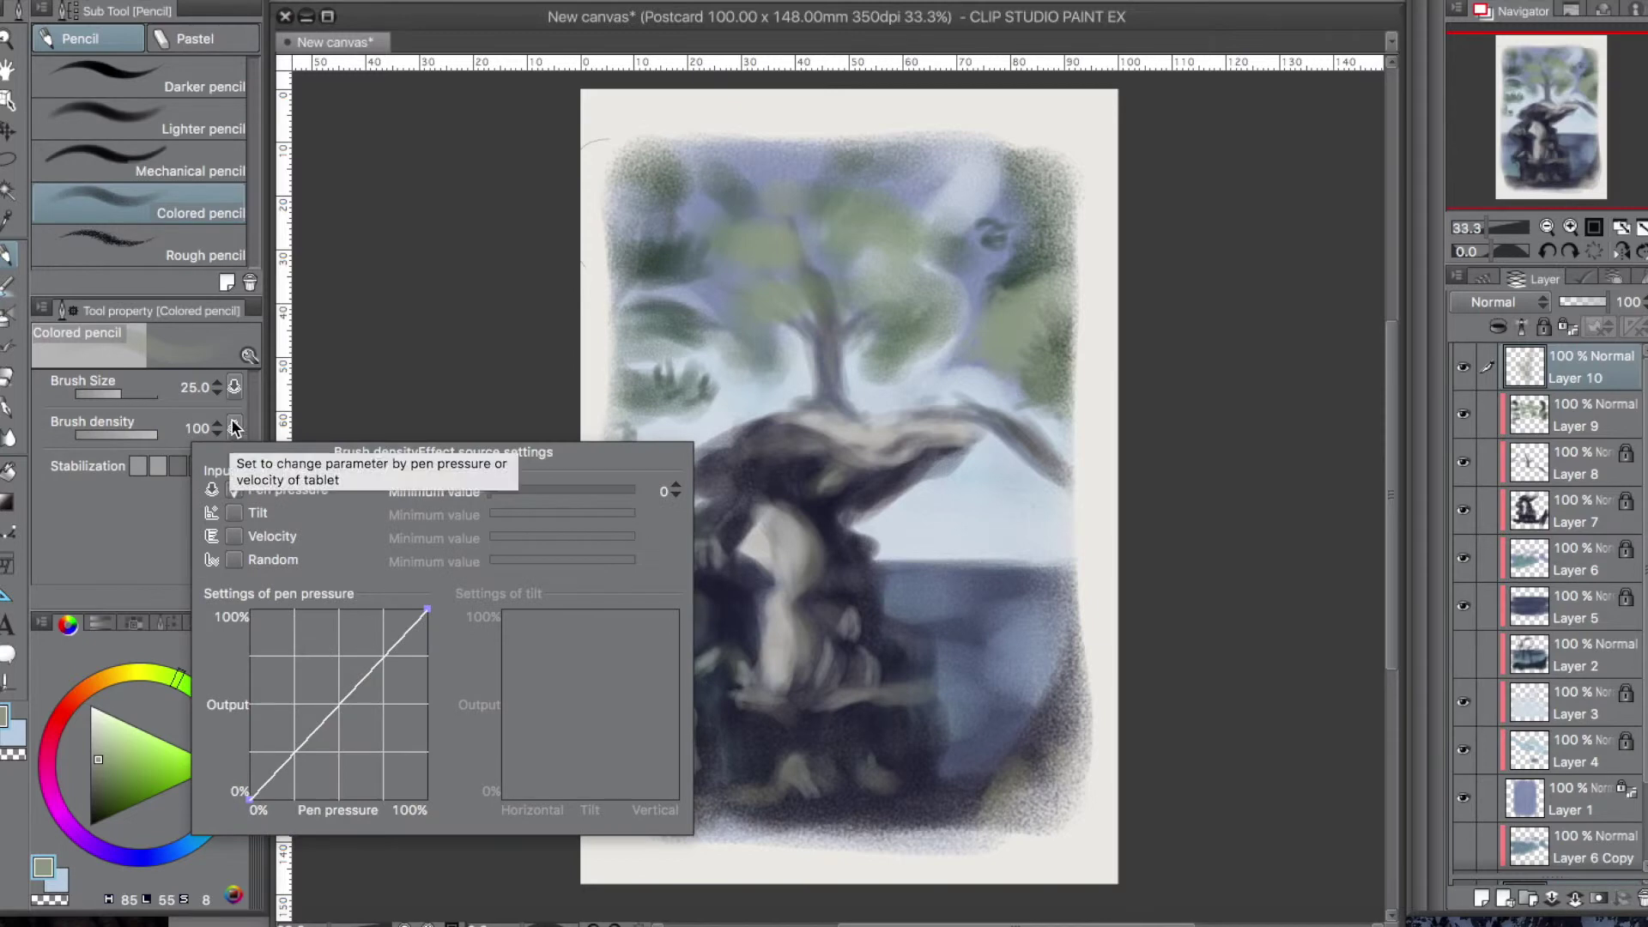
drag(755, 223, 791, 199)
mouse_move(735, 345)
mouse_down()
mouse_move(703, 361)
mouse_move(767, 369)
mouse_up()
Dab small muted and darker green leaf marks inside the crown's left clumps at brush size 25
click(233, 757)
drag(743, 276, 766, 276)
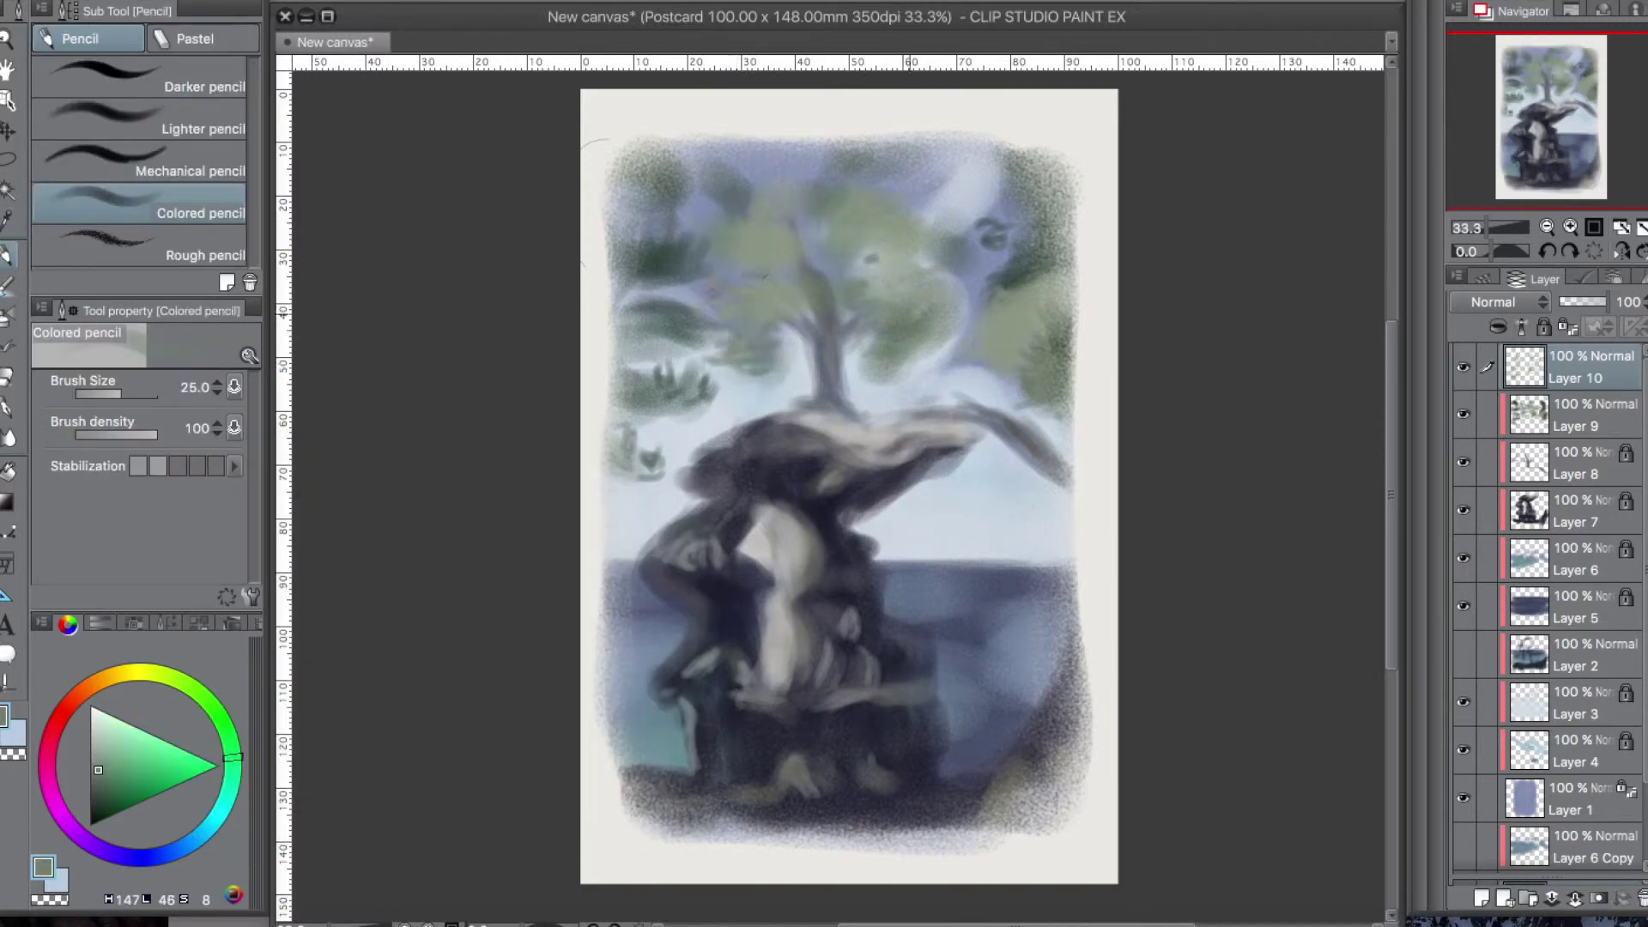
alt+click(758, 301)
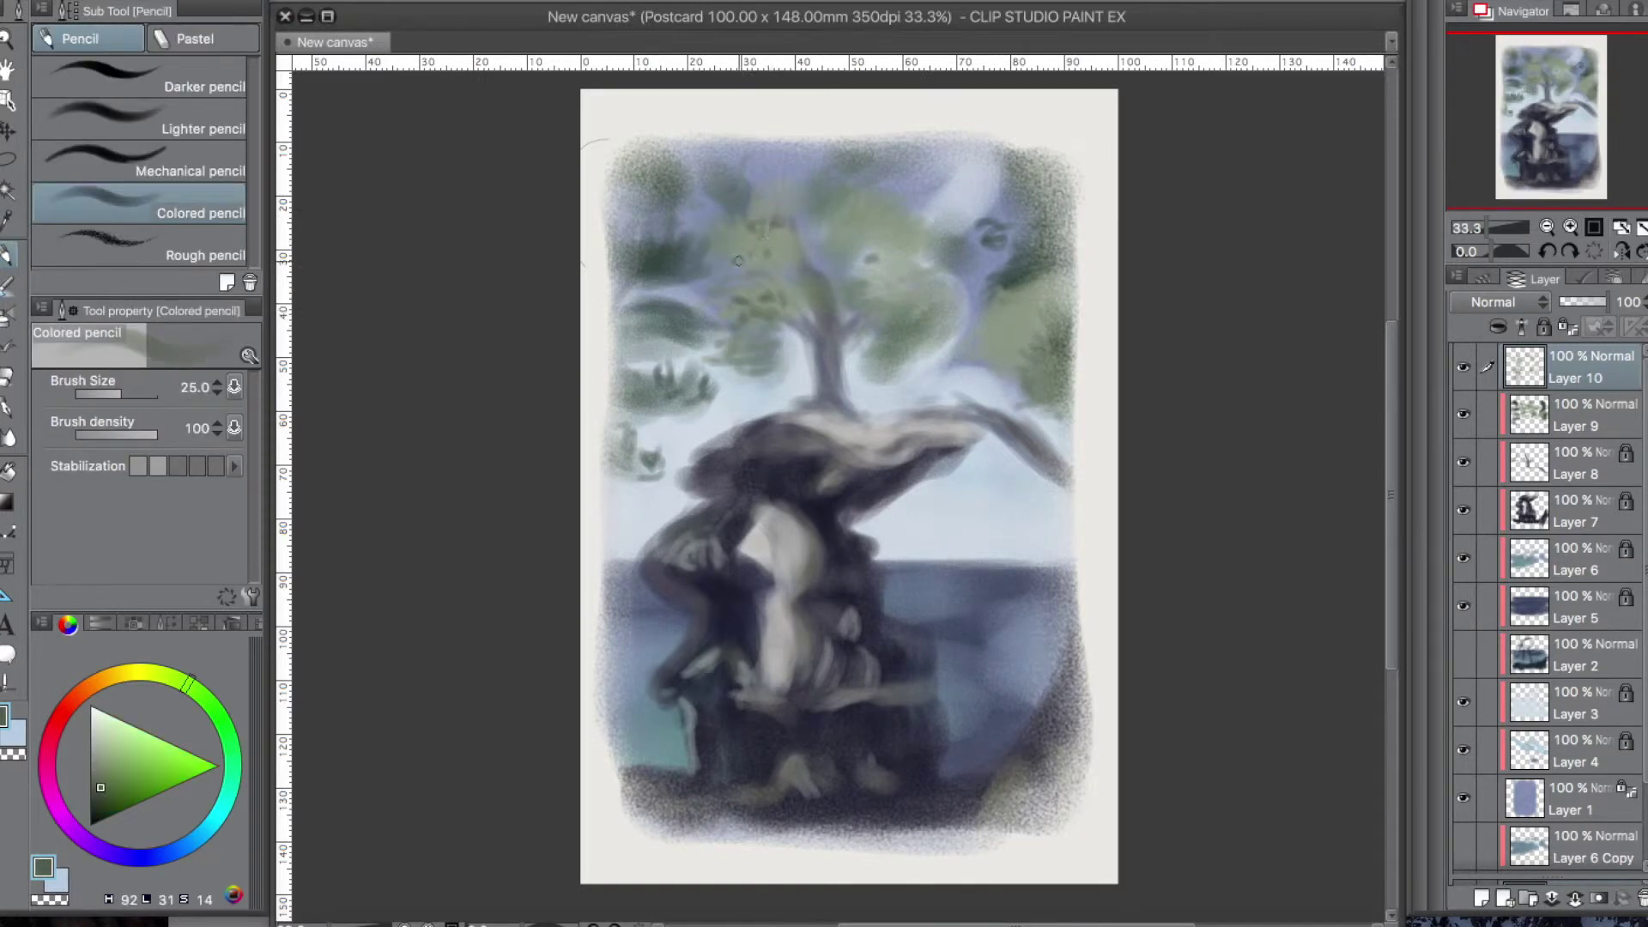
drag(772, 242, 802, 252)
Dab lighter yellow-green leaves across the whole tree crown
alt+click(855, 200)
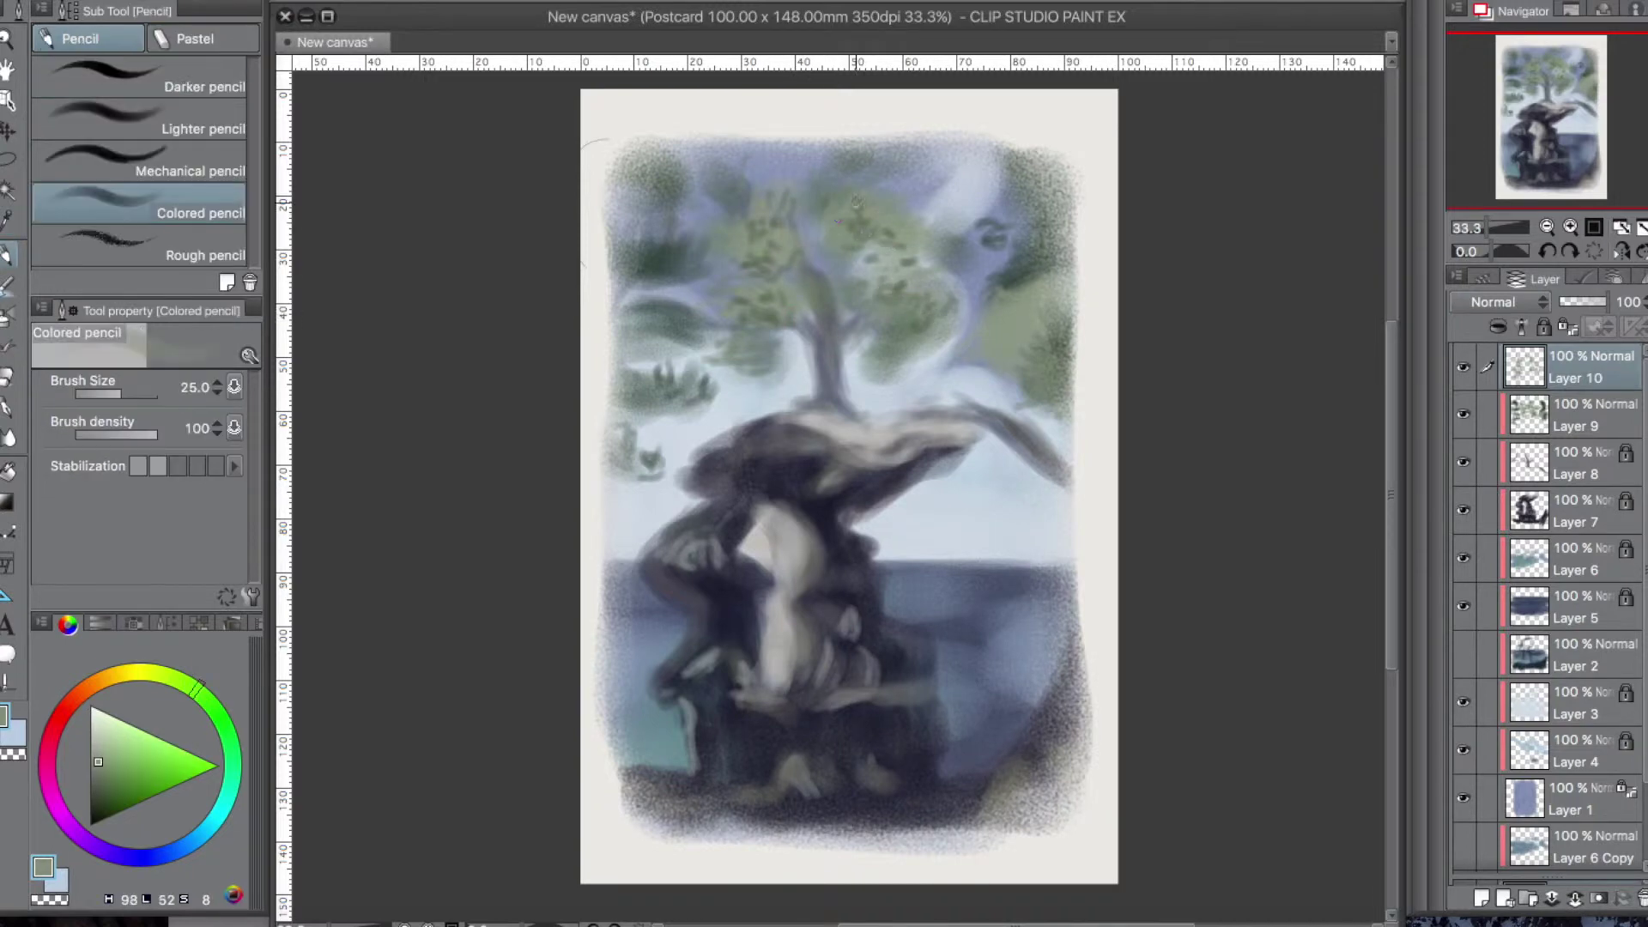
click(185, 681)
click(101, 741)
drag(927, 301, 897, 290)
mouse_move(887, 286)
mouse_down()
mouse_move(860, 280)
mouse_move(945, 317)
mouse_up()
drag(774, 308, 738, 324)
drag(833, 219, 853, 236)
drag(782, 212, 774, 235)
mouse_move(893, 206)
mouse_down()
mouse_move(855, 210)
mouse_move(810, 182)
mouse_up()
mouse_move(840, 248)
mouse_down()
mouse_move(801, 276)
mouse_move(837, 309)
mouse_move(935, 321)
mouse_up()
Add more saturated green leaves to the crown and set the colour to hue 88, luminosity 42, saturation 34
click(107, 760)
click(123, 757)
drag(759, 320, 734, 350)
drag(820, 273, 793, 285)
drag(855, 233, 893, 221)
click(126, 775)
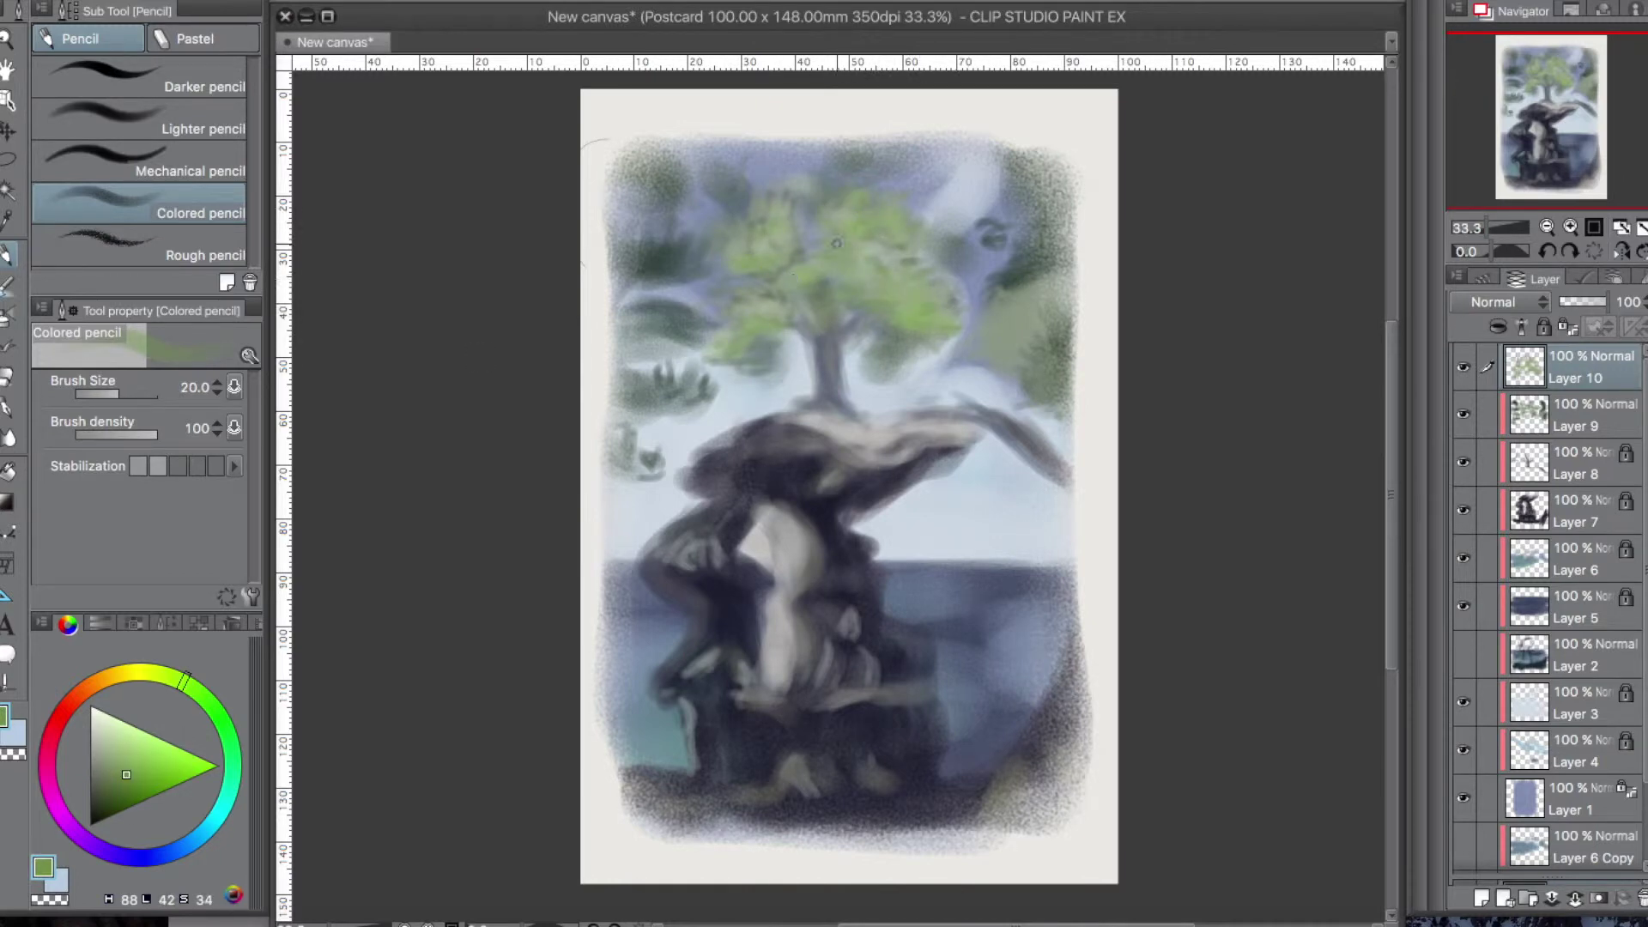
Fill out the dark green foliage along the painting's edges on Layer 9 with a sampled tone at brush size 100
alt+click(659, 244)
click(1593, 414)
click(1543, 327)
click(1543, 327)
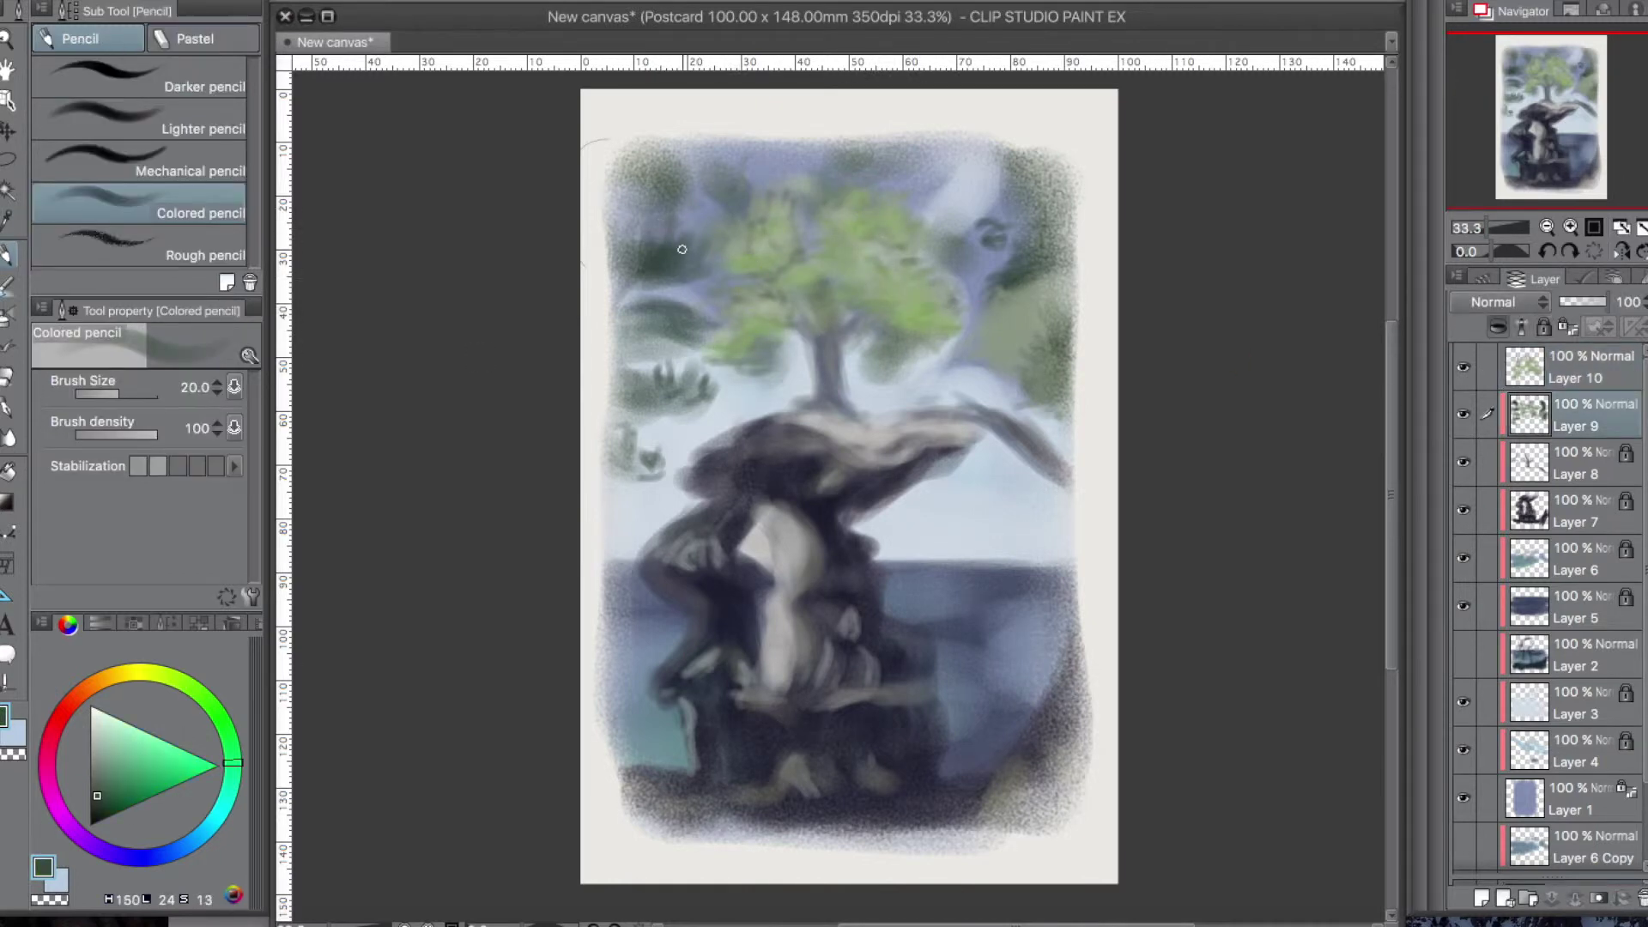
key(bracketright)
key(bracketright)
key(bracketright)
key(bracketright)
key(bracketright)
key(bracketright)
key(bracketright)
key(bracketright)
mouse_move(612, 222)
mouse_down()
mouse_move(650, 320)
mouse_move(646, 446)
mouse_up()
mouse_move(989, 159)
mouse_down()
mouse_move(1041, 173)
mouse_move(974, 168)
mouse_up()
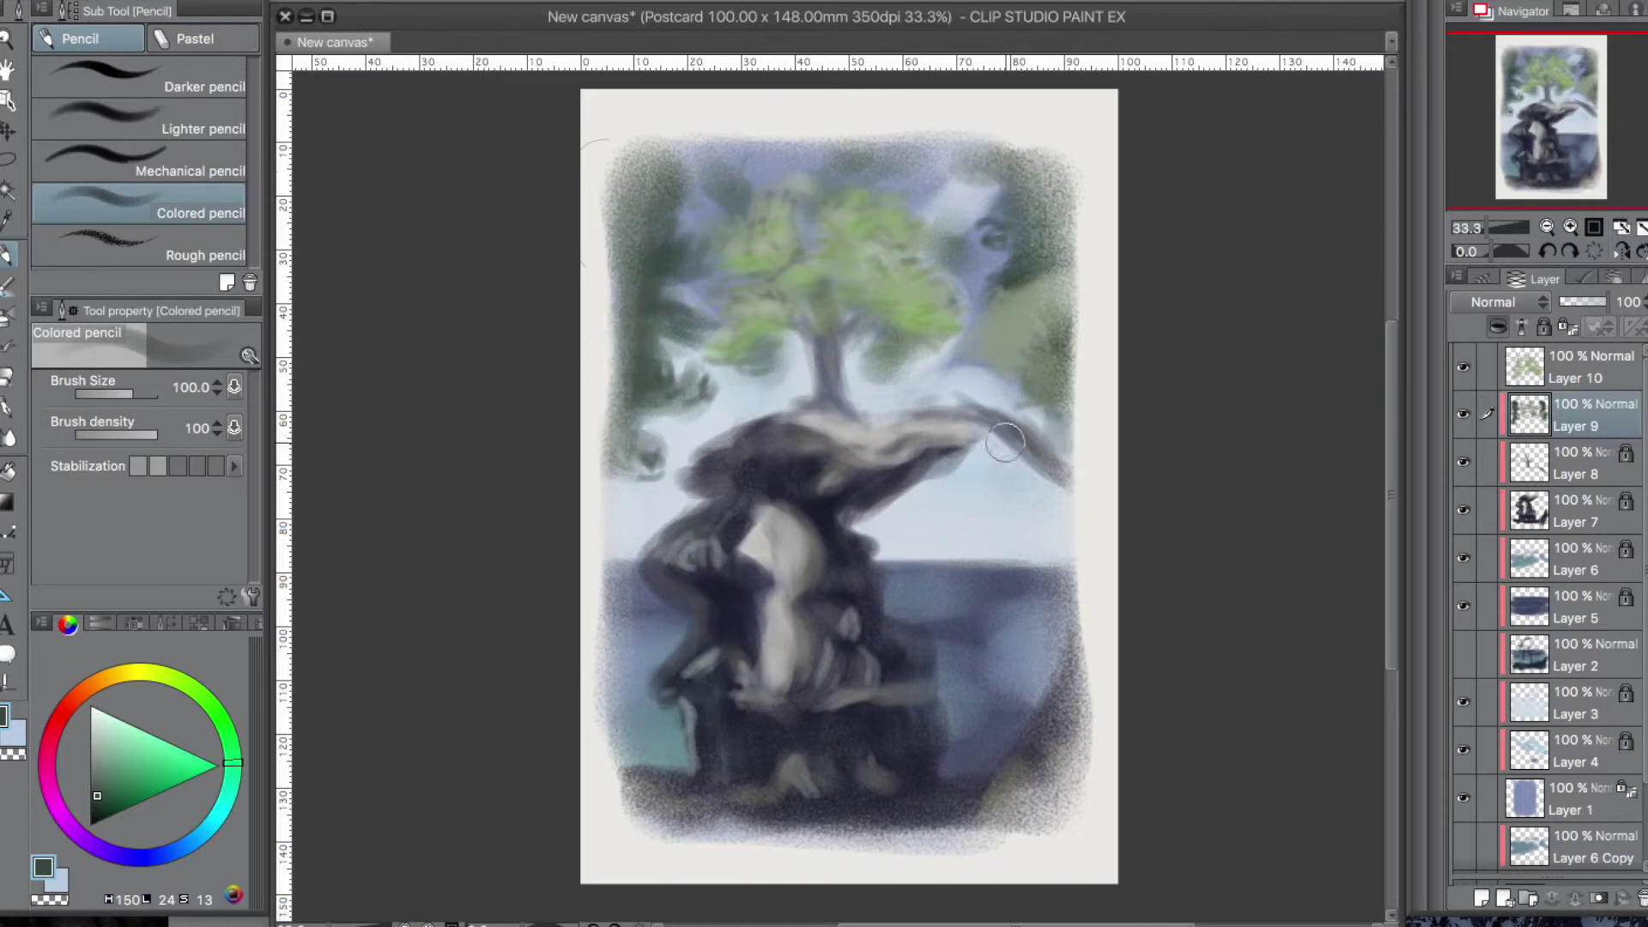
mouse_move(740, 259)
mouse_down()
mouse_move(724, 140)
mouse_move(674, 164)
mouse_up()
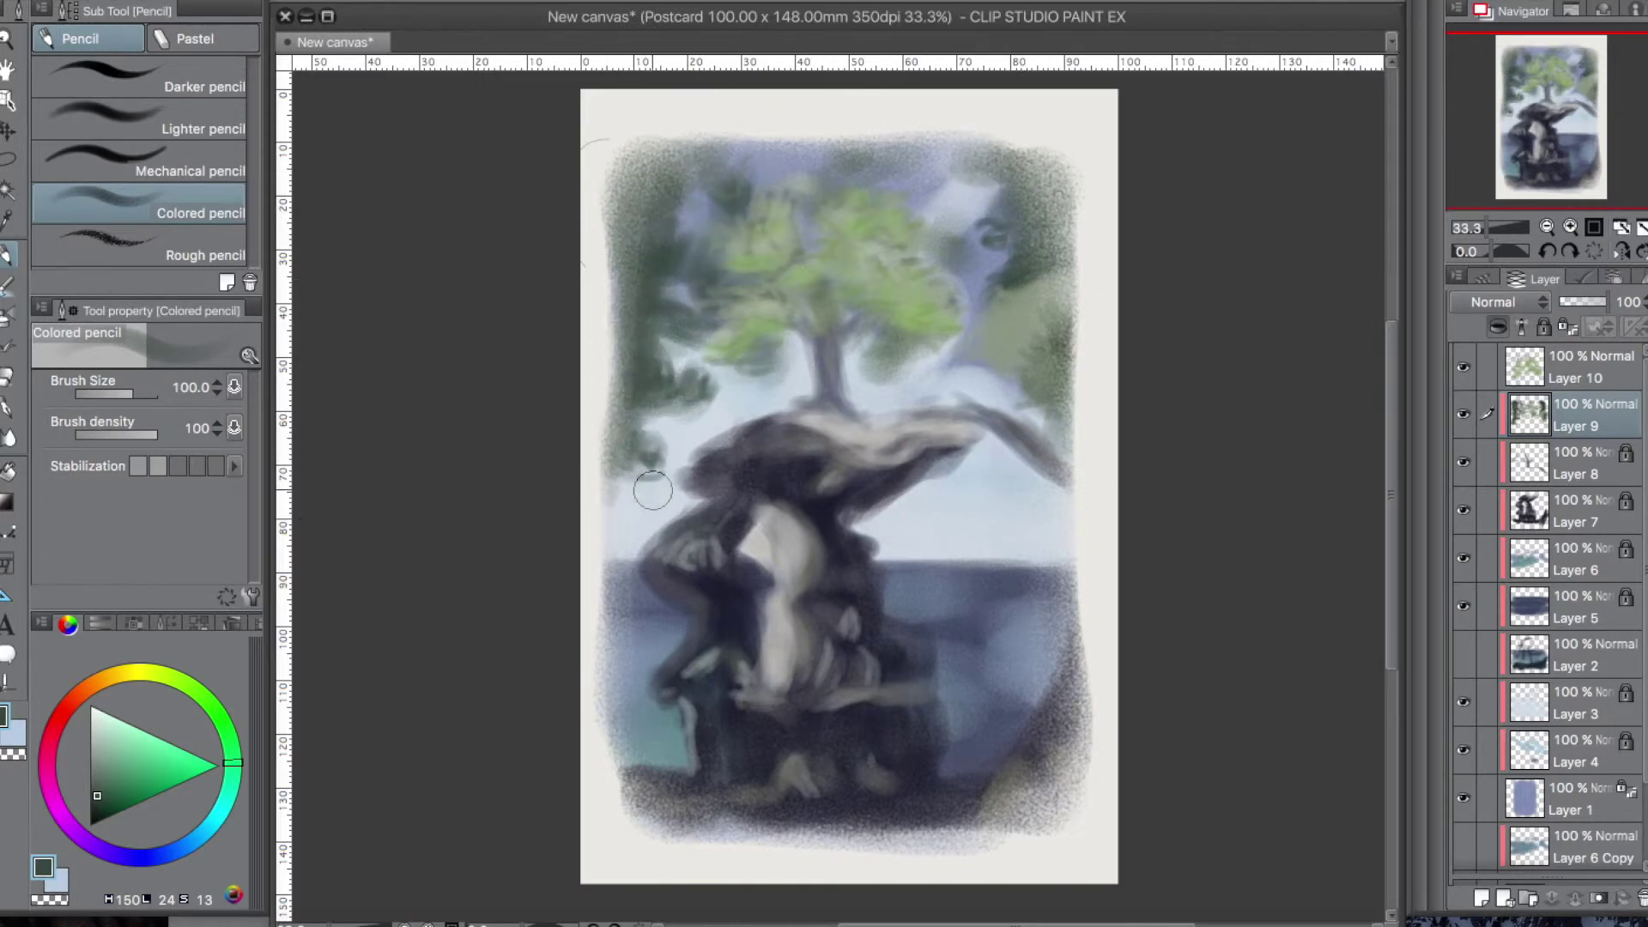
Unlock Layer 8 and refine the tree trunk down to its base with a sampled trunk colour at brush size 20
alt+click(827, 361)
click(1592, 463)
click(1542, 327)
mouse_move(803, 326)
mouse_down()
mouse_move(794, 382)
mouse_move(834, 403)
mouse_up()
Unlock the rock's Layer 7 and adjust its contrast with the Brightness/Contrast tonal correction
click(1579, 512)
click(282, 2)
click(1634, 382)
click(1543, 327)
click(281, 2)
mouse_move(481, 341)
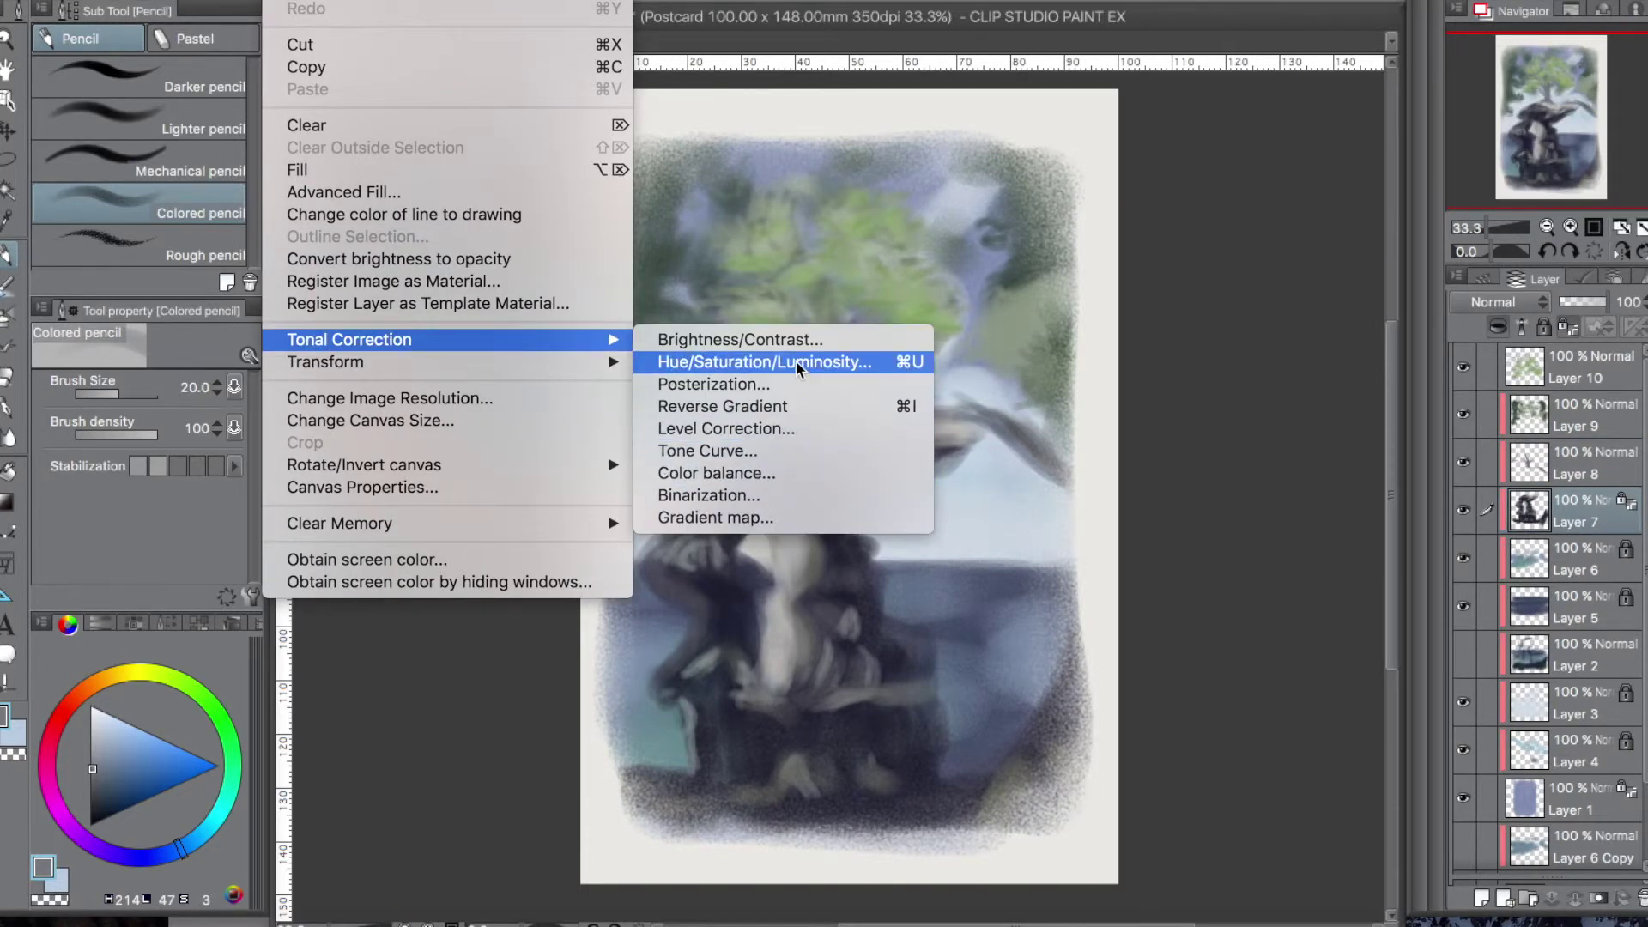
click(739, 339)
scroll(1300, 465, up, 14)
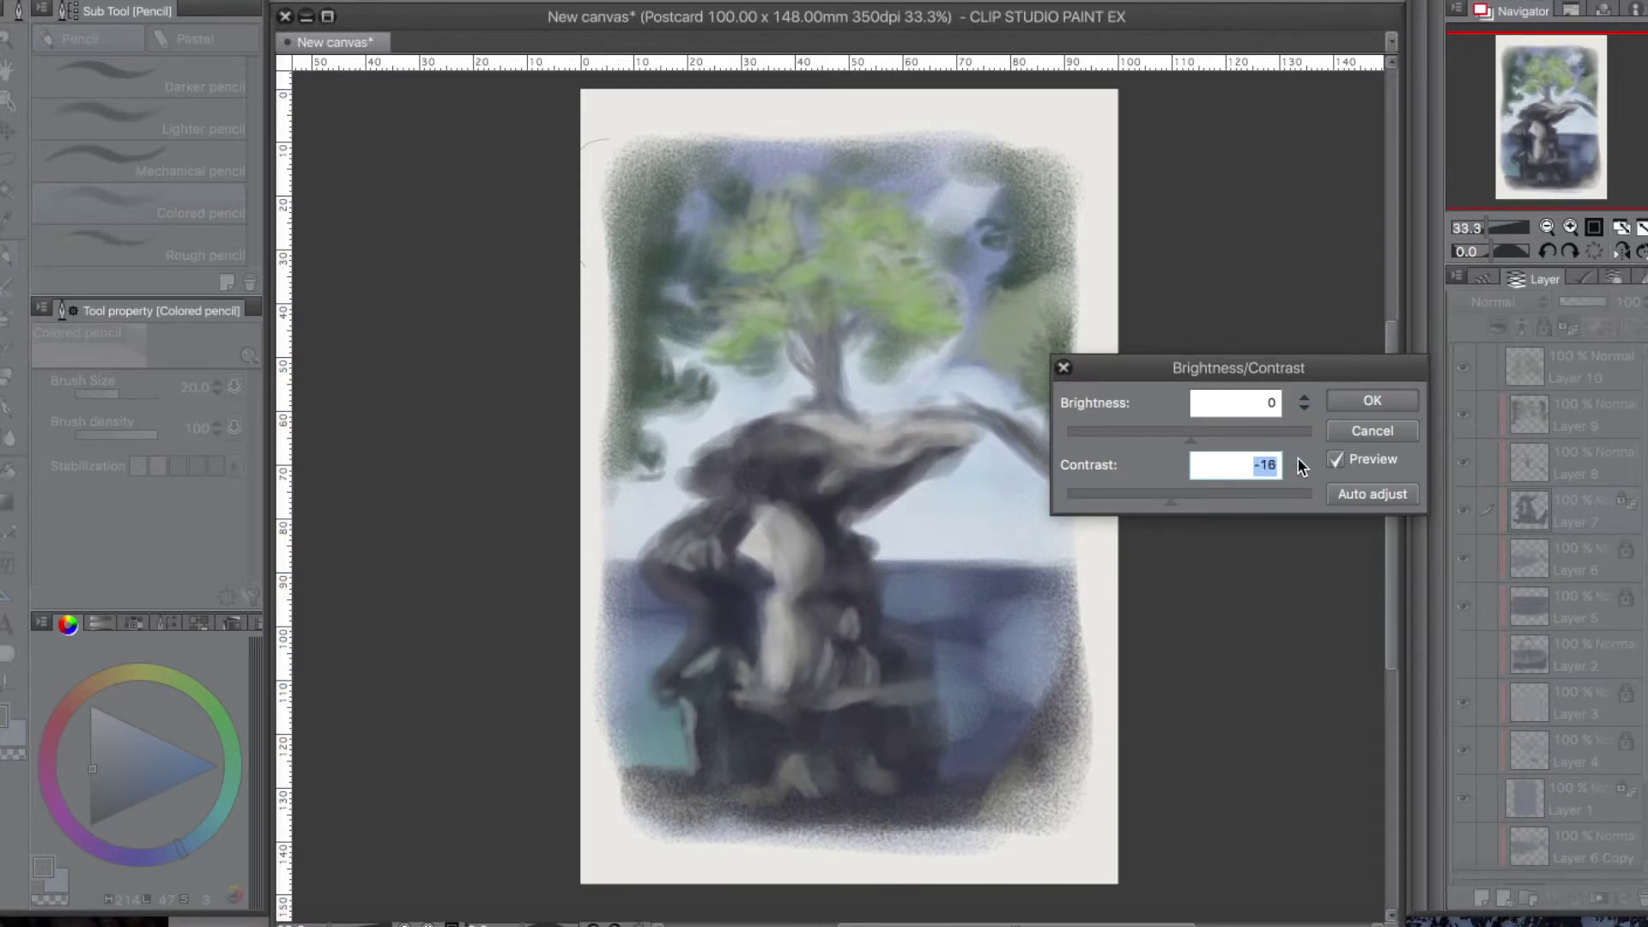
click(1395, 394)
key(y)
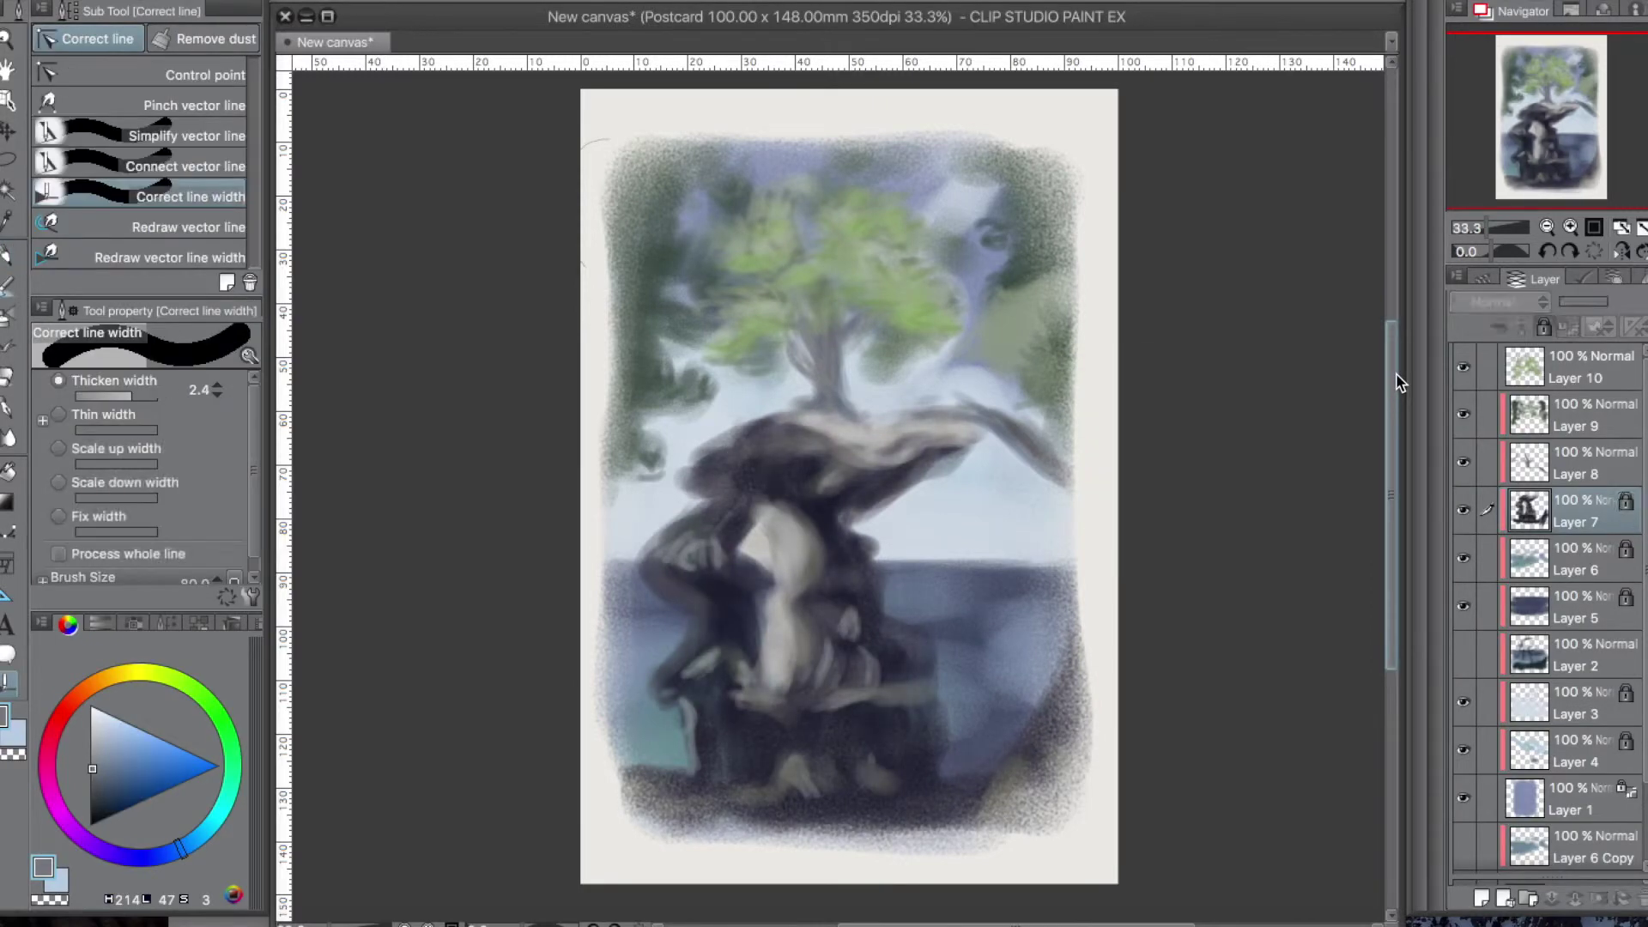
key(slash)
key(slash)
key(slash)
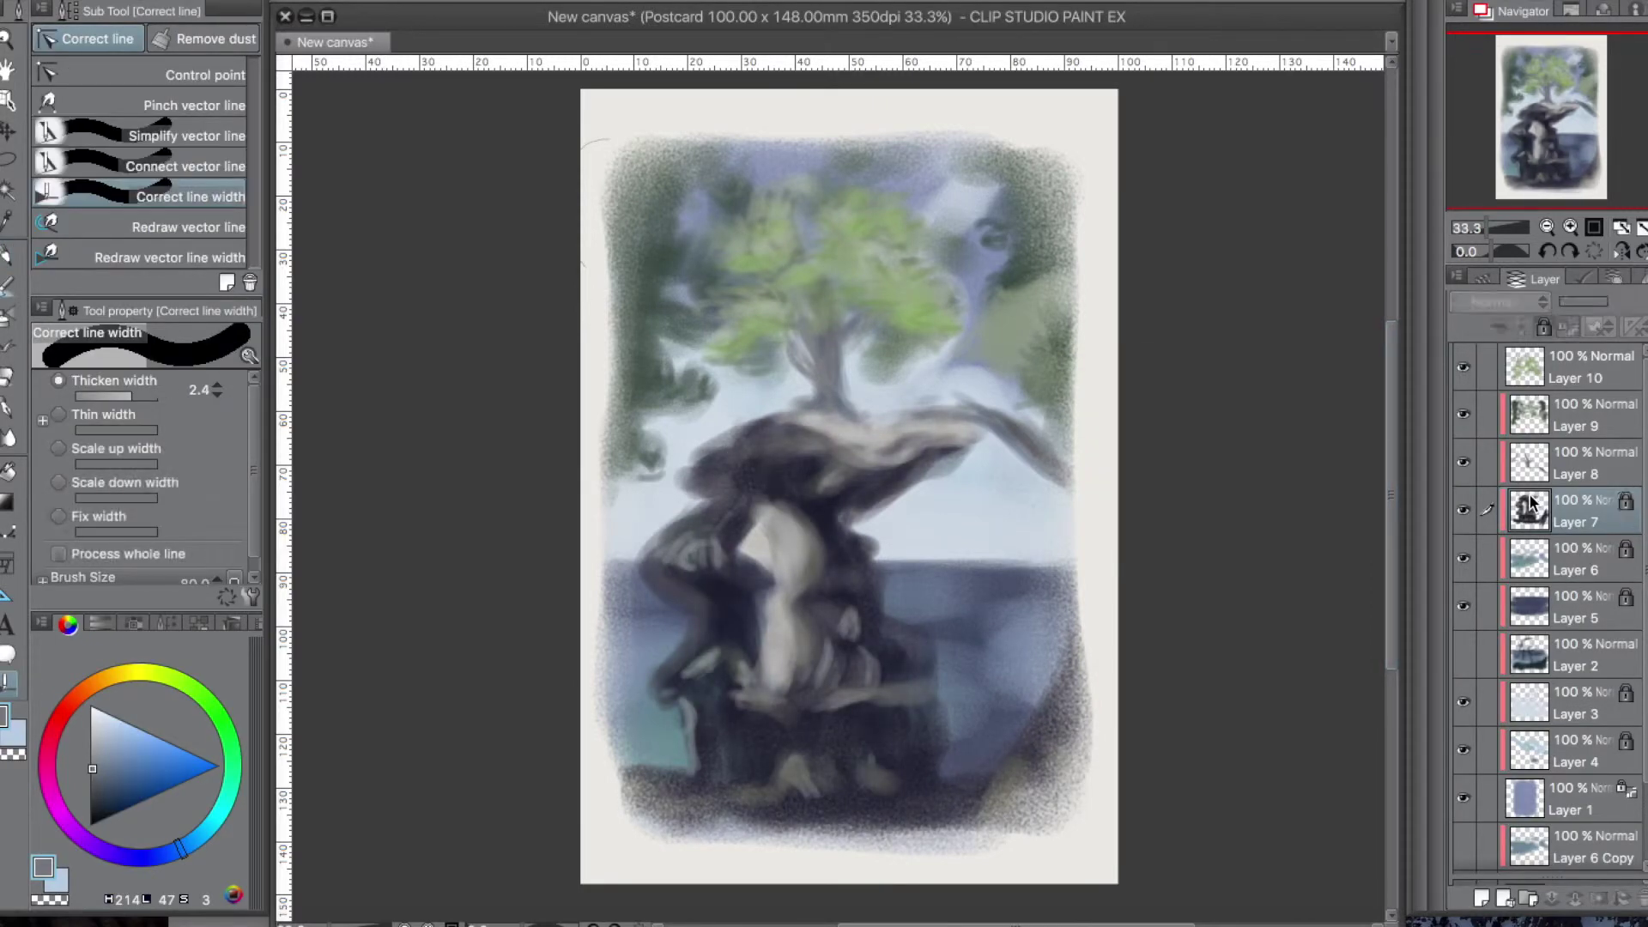
Lock transparent pixels on the rock's Layer 7 and adjust its brightness and contrast with a tonal correction
click(288, 1)
click(1560, 320)
click(1545, 326)
click(1544, 326)
click(1544, 326)
click(288, 1)
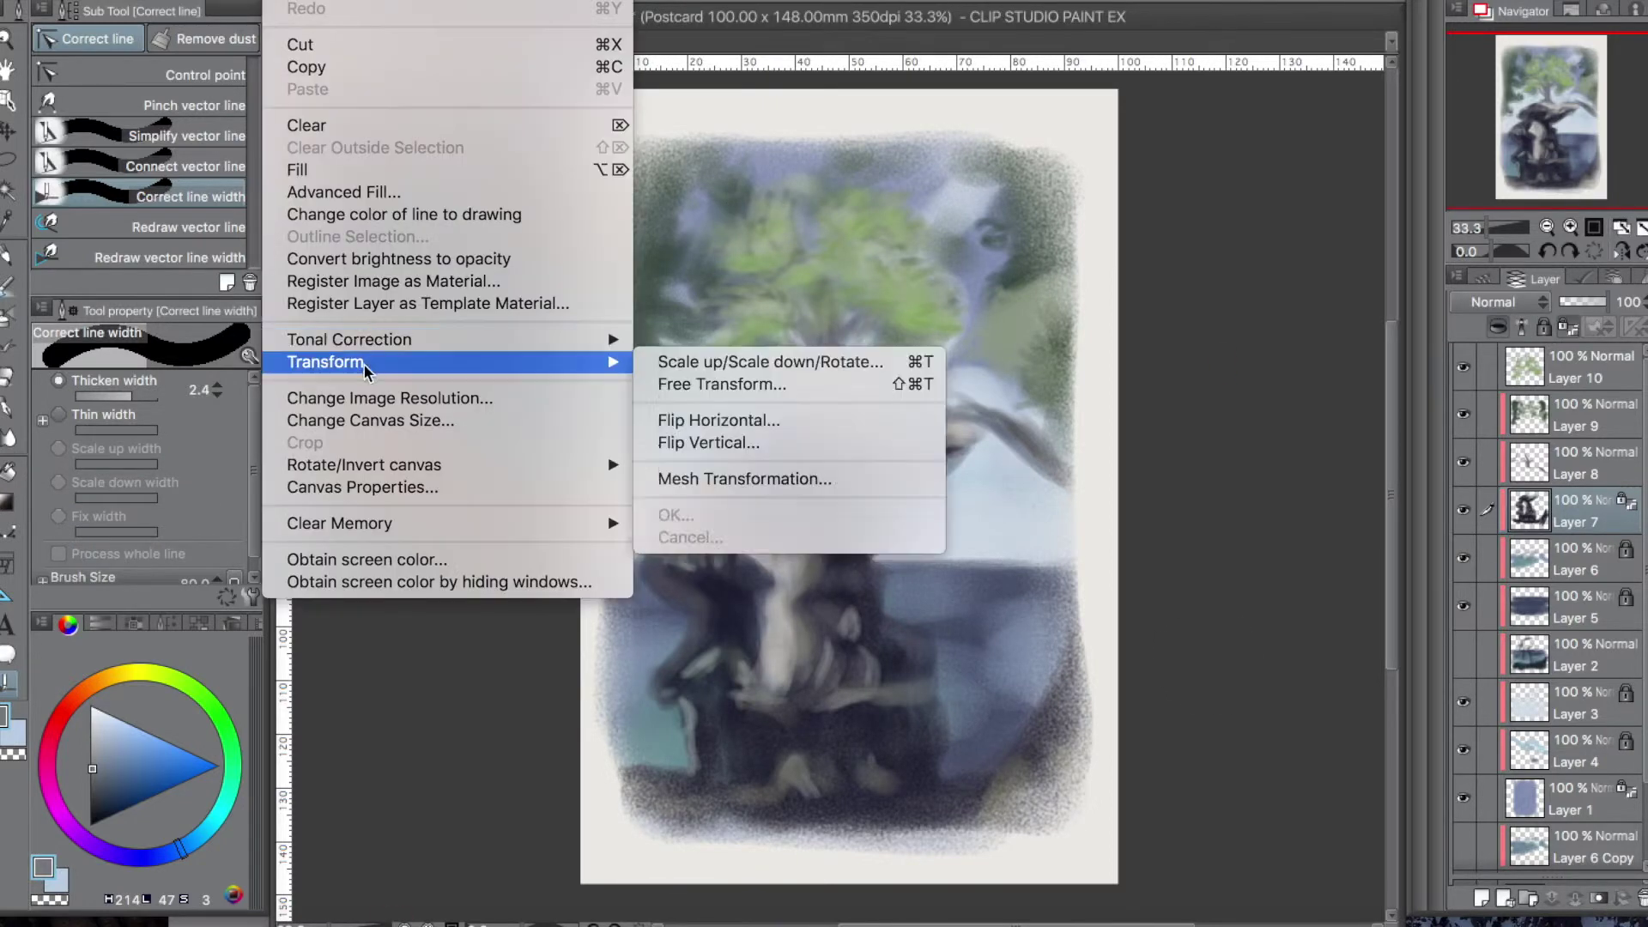
mouse_move(364, 339)
click(691, 340)
click(1305, 469)
click(1304, 410)
click(1387, 434)
Try blending the rock on Layer 7 with the Blend tool, and undo the strokes
click(8, 437)
mouse_move(868, 433)
mouse_down()
mouse_move(816, 449)
mouse_move(802, 569)
mouse_move(867, 776)
mouse_up()
drag(689, 679, 696, 740)
drag(713, 548, 679, 563)
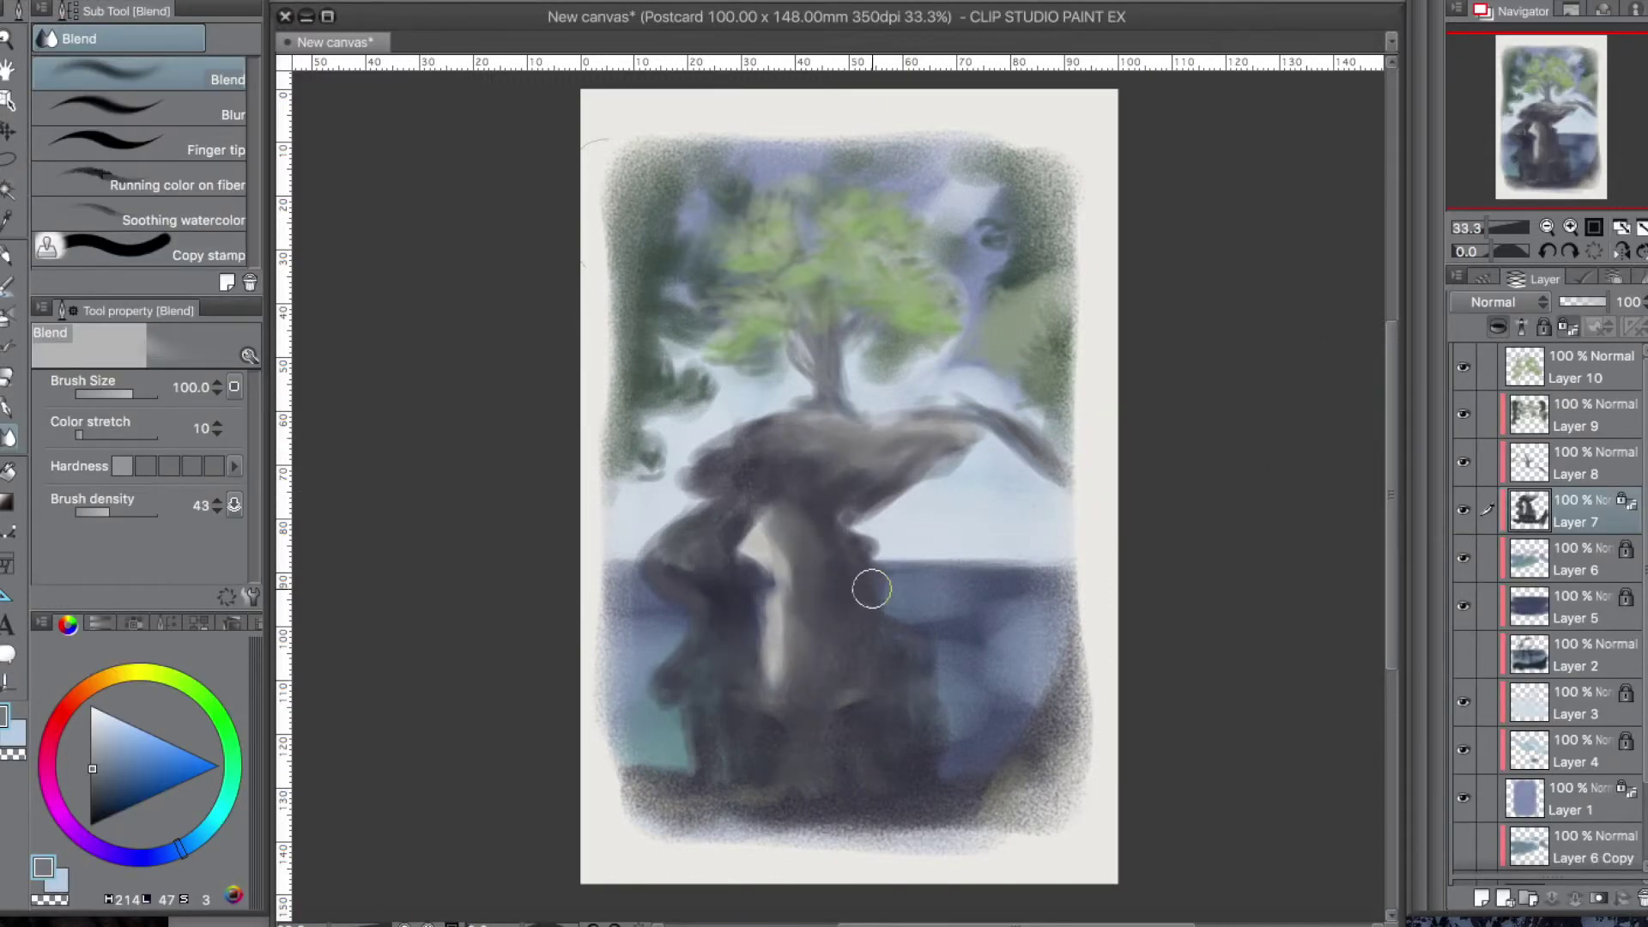
key(super+z)
key(super+z)
key(super+z)
key(super+z)
key(super+z)
key(super+z)
key(super+y)
Duplicate Layer 7 with the original hidden, and smooth the rock on the copy with the Blend tool at brush size 100
right_click(1572, 513)
click(1339, 478)
click(1463, 558)
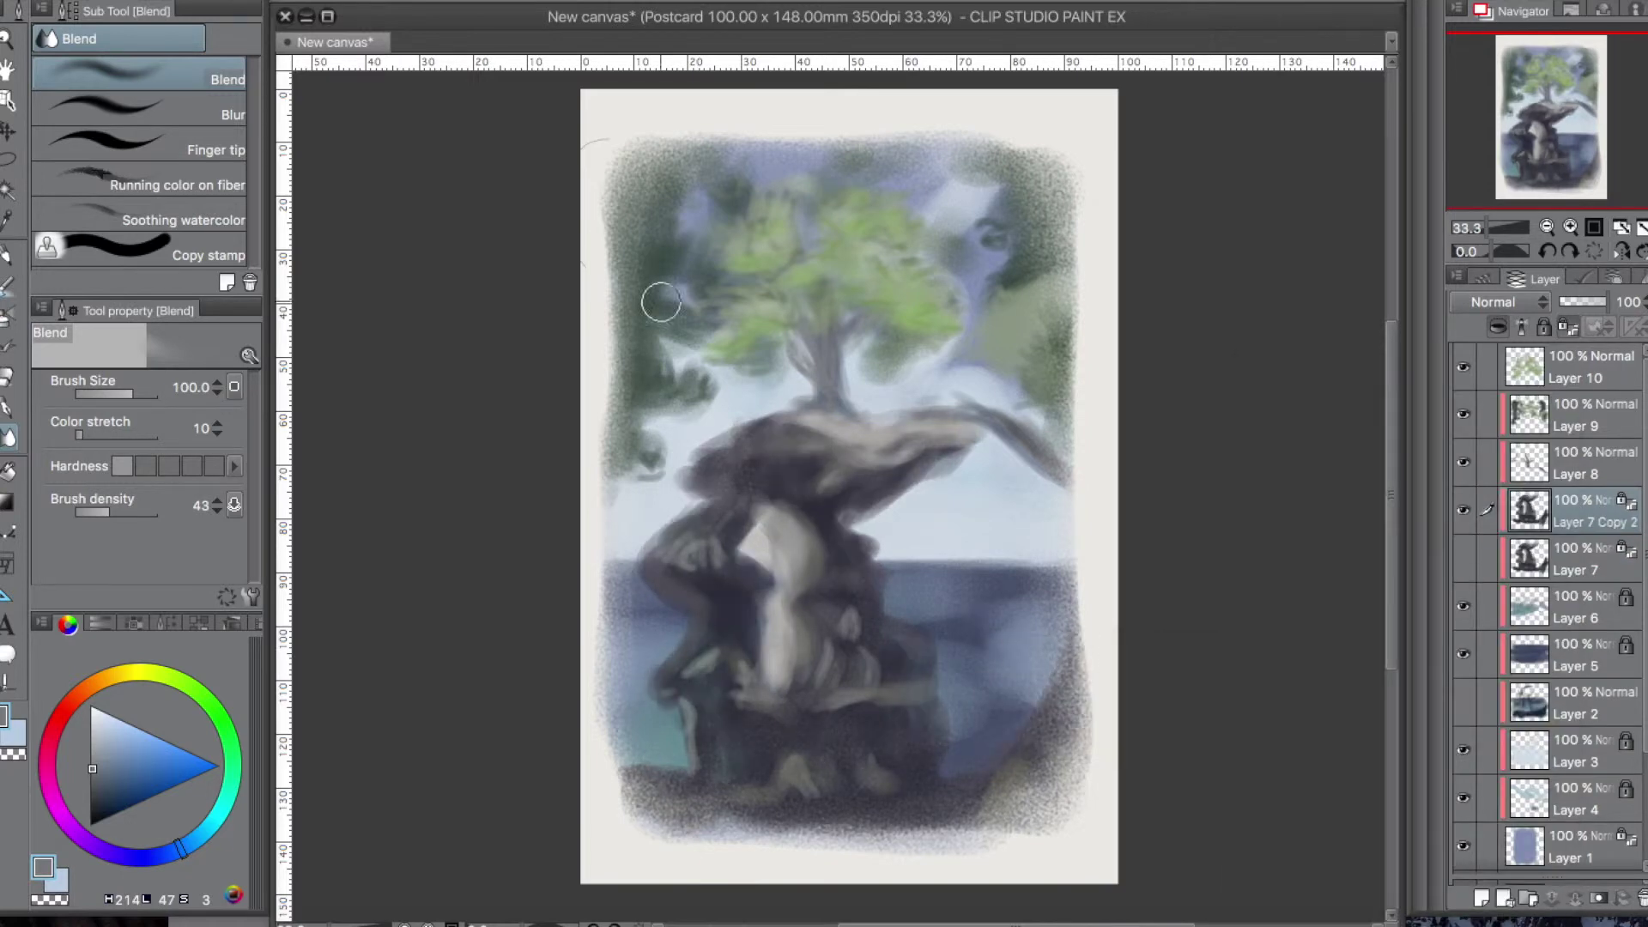
drag(935, 446, 747, 449)
mouse_move(794, 514)
mouse_down()
mouse_move(842, 662)
mouse_move(901, 708)
mouse_up()
mouse_move(699, 661)
mouse_down()
mouse_move(700, 741)
mouse_move(838, 787)
mouse_up()
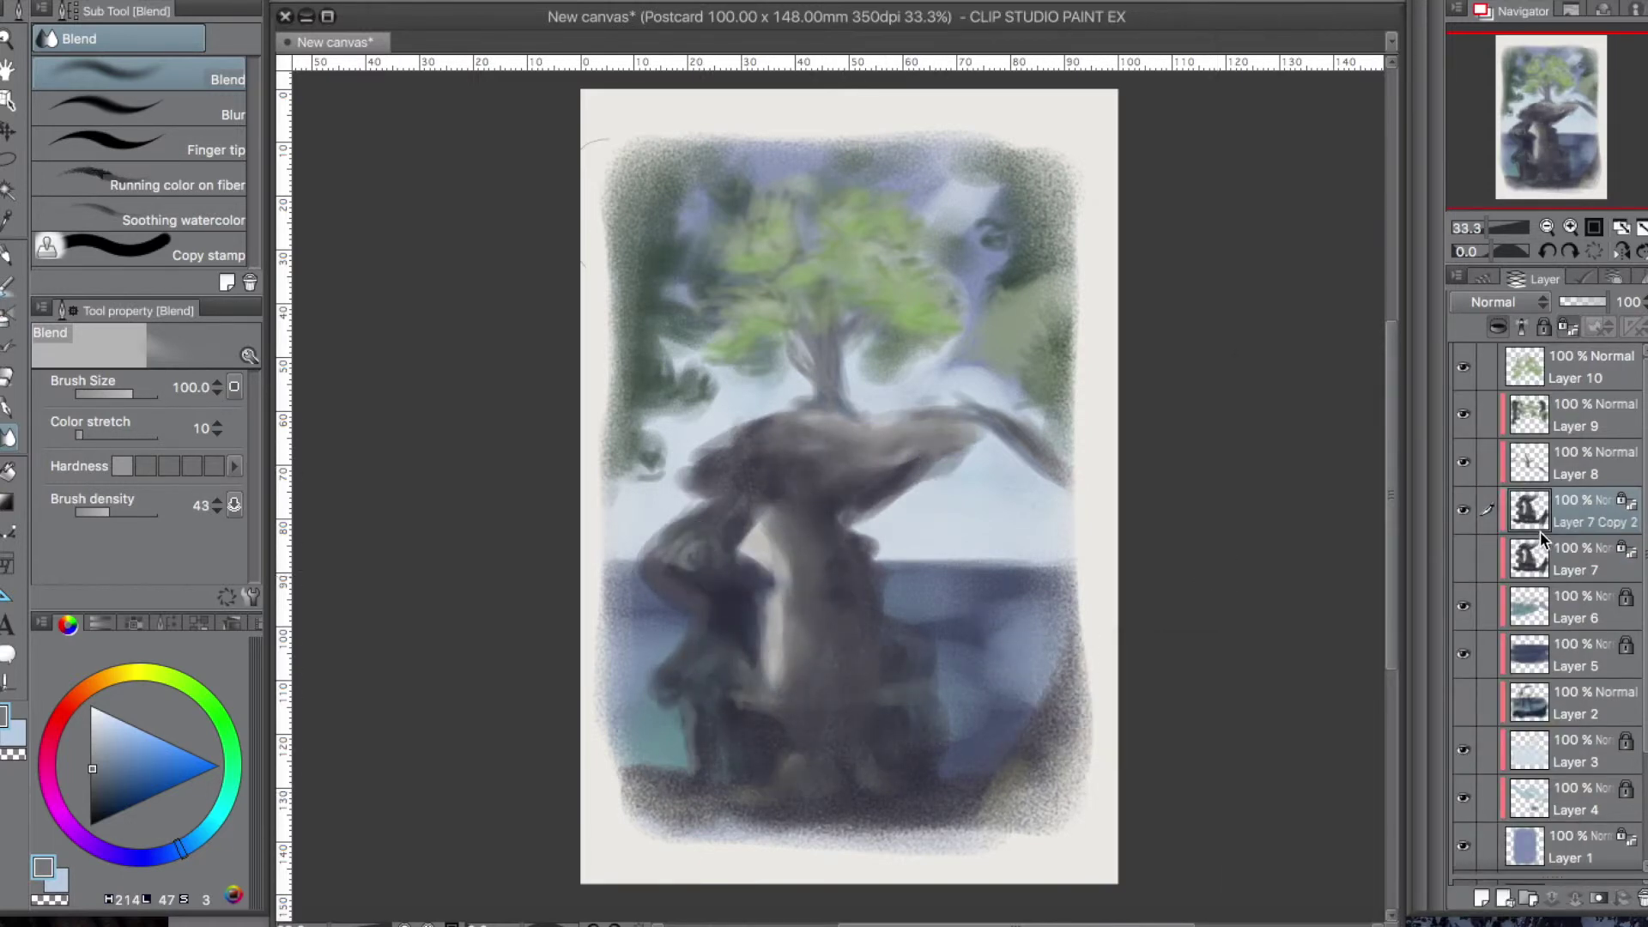
Paint dark shadows over the rock with the Colored pencil at size 150, using hue 240, luminosity 11, saturation 20
alt+click(935, 755)
key(p)
key(bracketright)
key(bracketright)
key(bracketright)
key(bracketright)
key(bracketright)
key(bracketright)
mouse_move(832, 584)
mouse_down()
mouse_move(840, 649)
mouse_move(816, 735)
mouse_up()
click(96, 812)
mouse_move(872, 496)
mouse_down()
mouse_move(805, 795)
mouse_move(759, 484)
mouse_up()
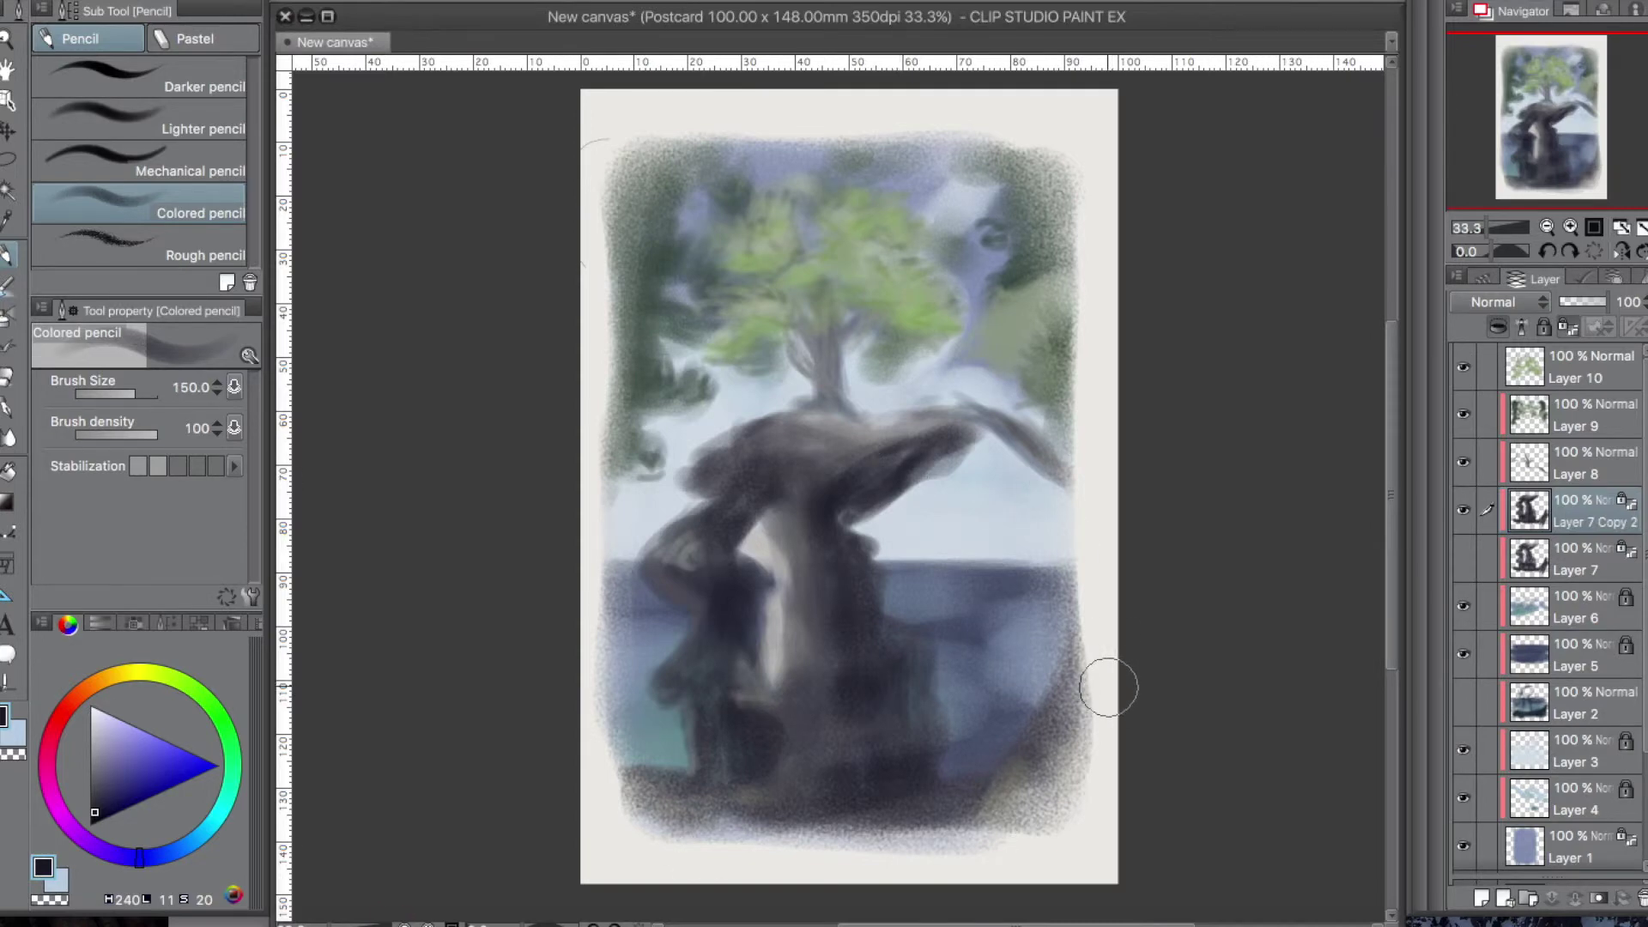
Create a new layer folder above Layer 10
click(1545, 369)
click(1527, 898)
Try to move the painting layers into Folder 1, and undo the layer moves
drag(1519, 400, 1541, 365)
drag(1547, 455, 1562, 420)
drag(1547, 500, 1564, 424)
key(super+z)
key(super+z)
key(super+z)
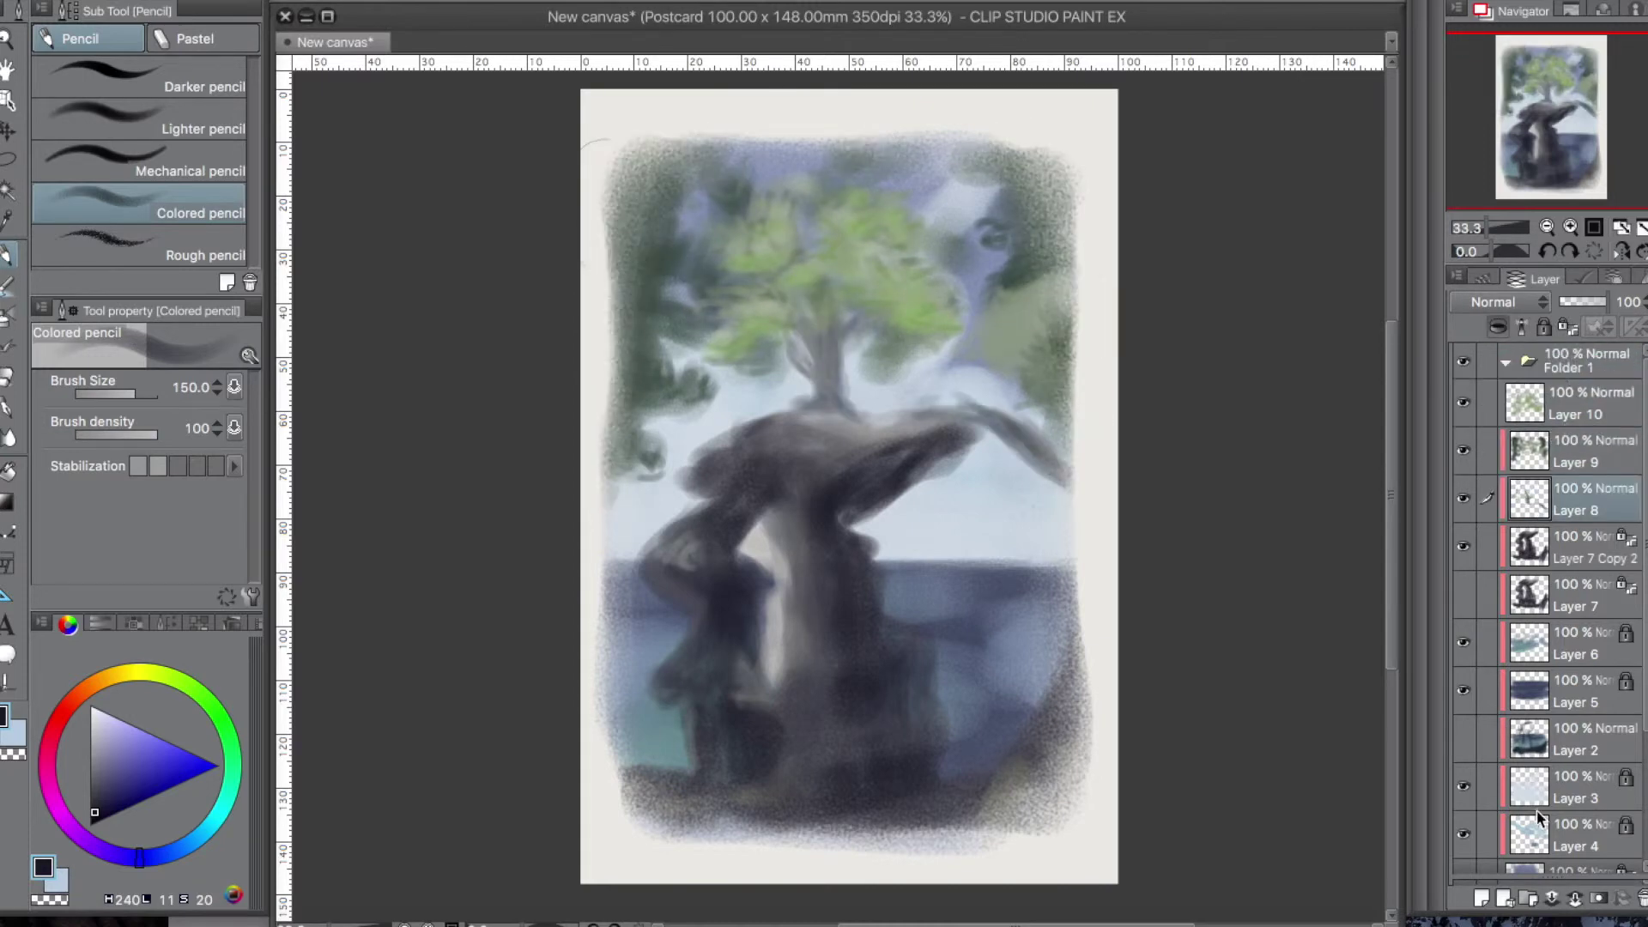
scroll(1532, 819, down, 2)
drag(1529, 819, 1536, 364)
scroll(1537, 708, down, 4)
drag(1537, 711, 1560, 361)
key(super+z)
key(super+z)
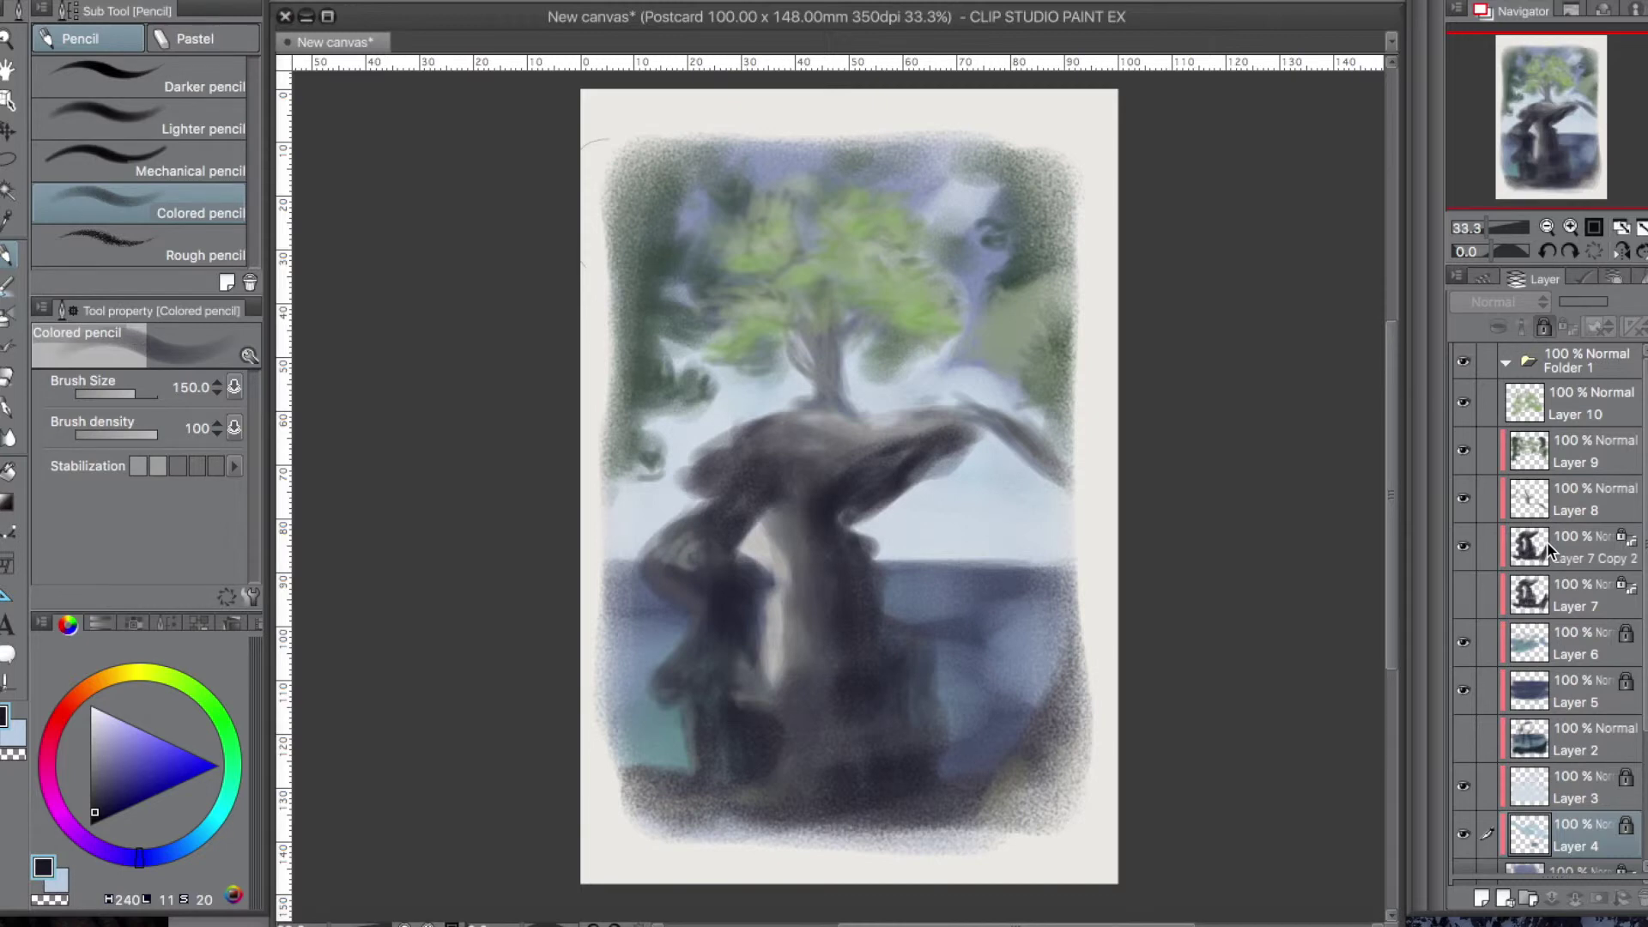
Move Layers 10, 9, 8, 7 Copy 2, 6, 5, 3, 4 and 1 into Folder 1 in their existing order
scroll(1562, 829, down, 3)
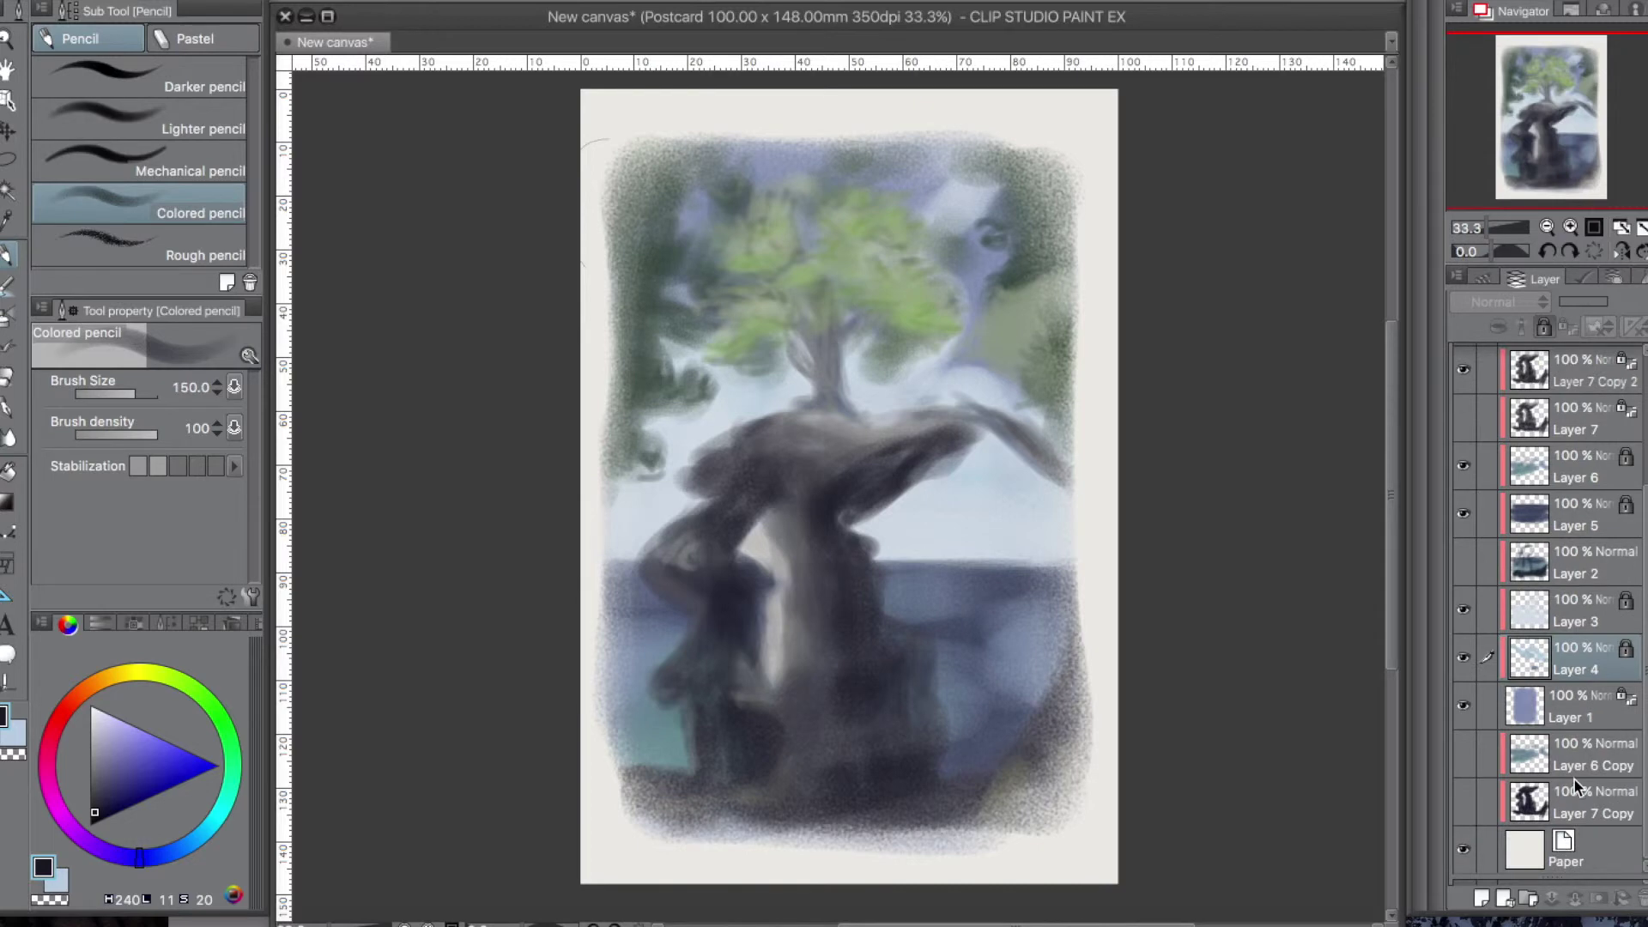
scroll(1562, 800, up, 5)
drag(1533, 403, 1530, 359)
drag(1531, 452, 1530, 361)
click(1529, 499)
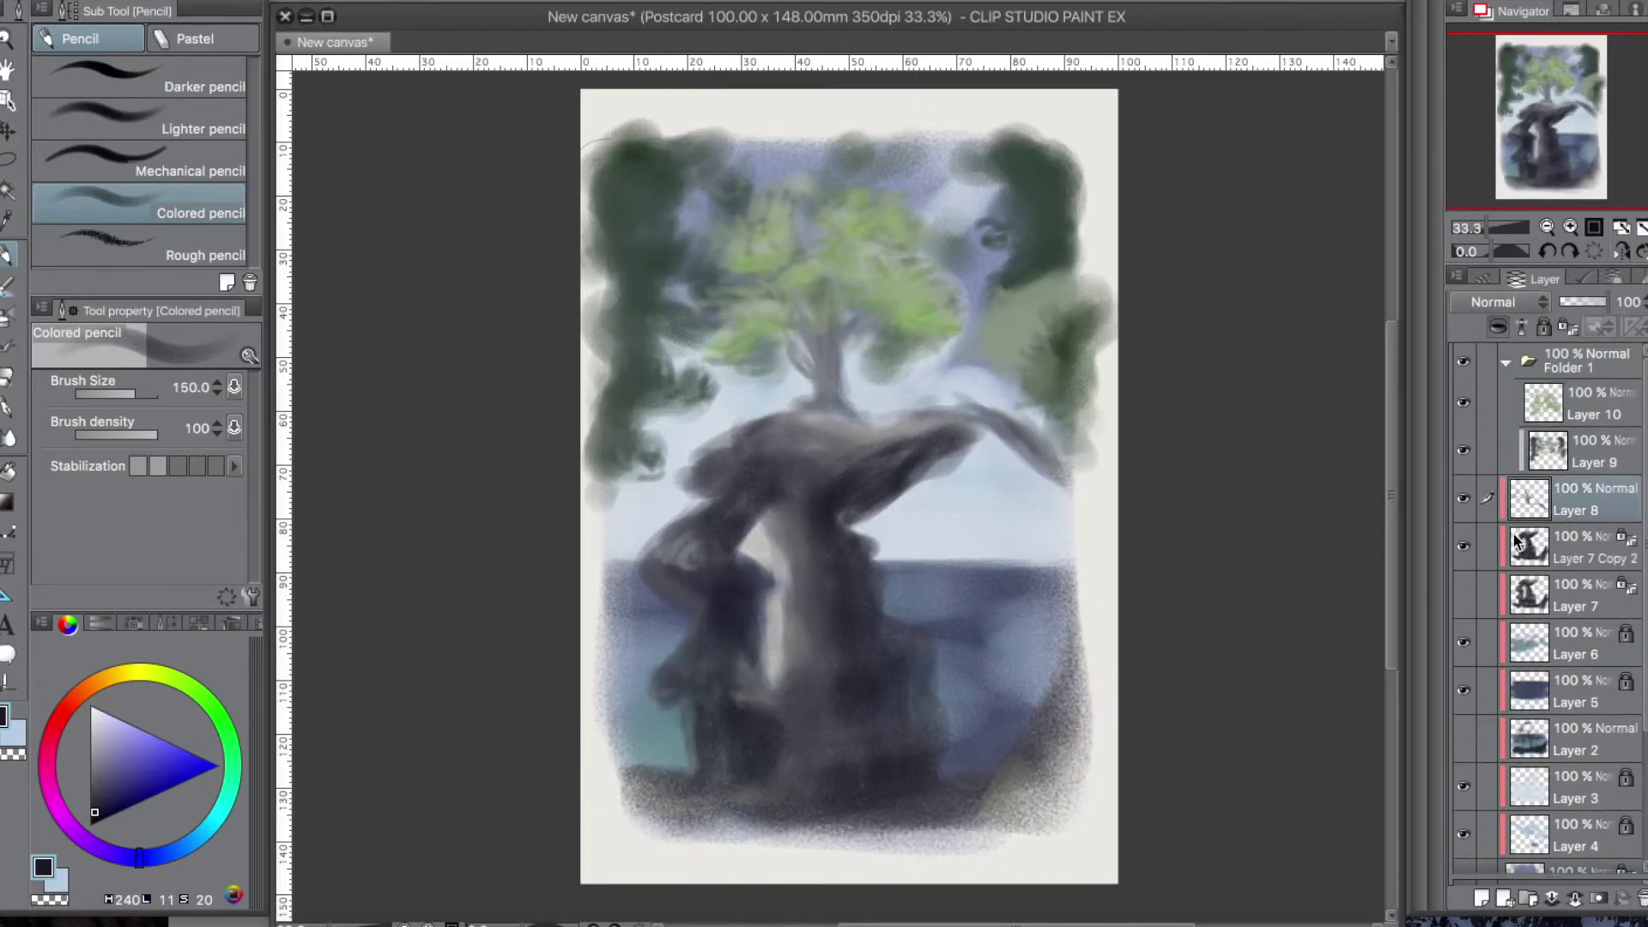
drag(1527, 506, 1531, 362)
drag(1535, 559, 1532, 362)
drag(1530, 644, 1535, 364)
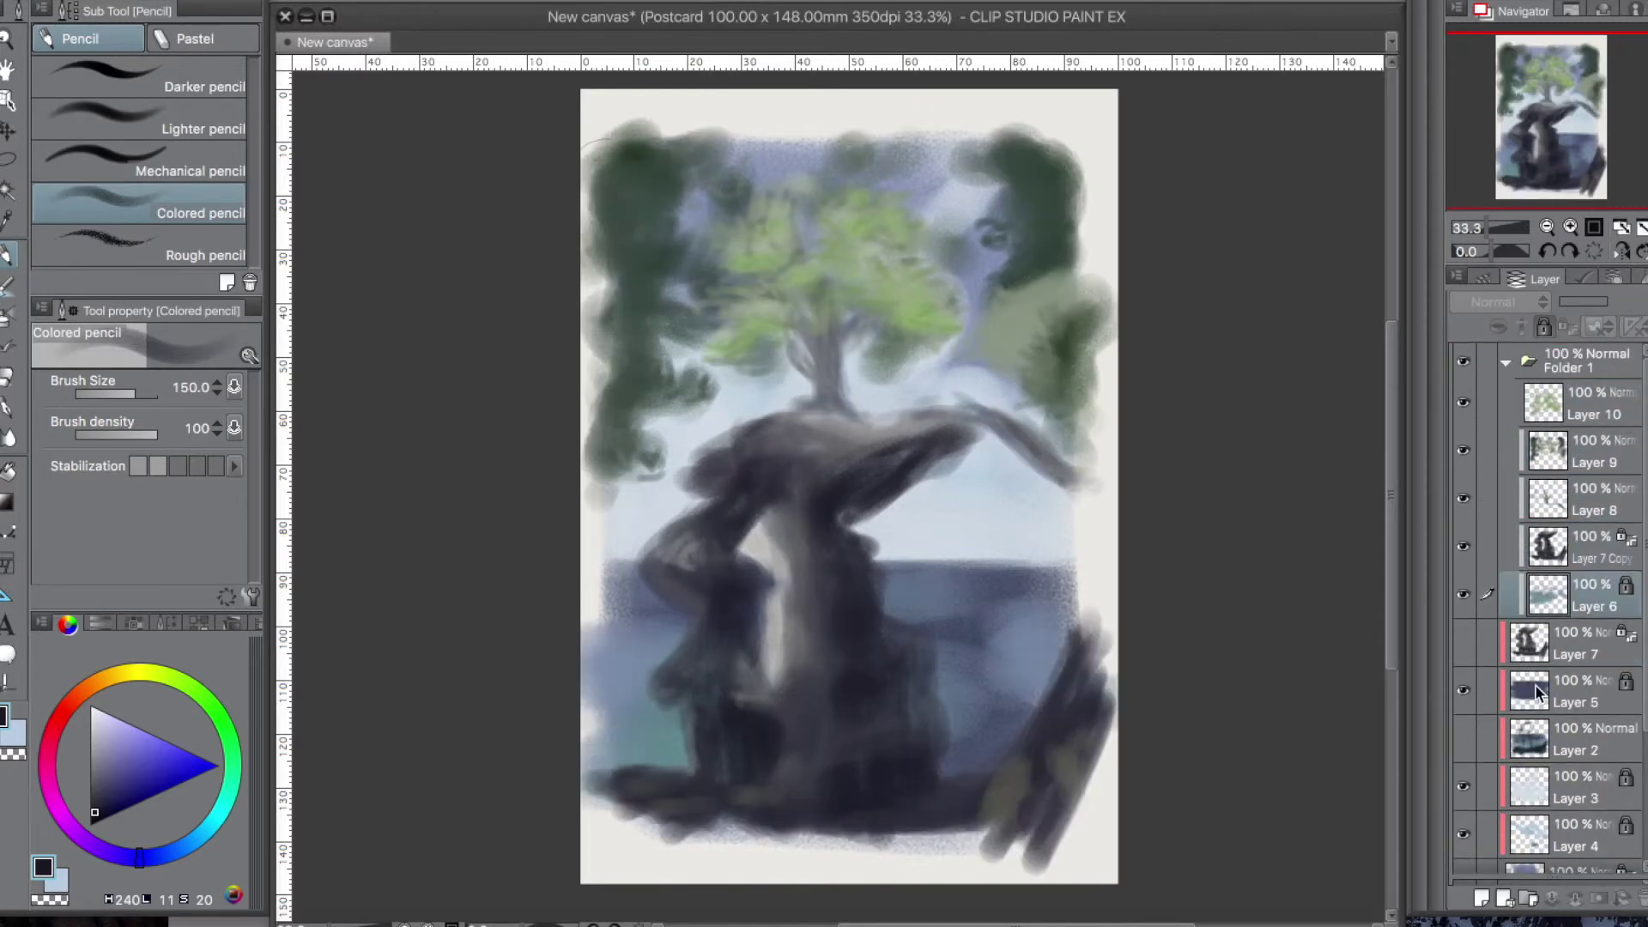
drag(1529, 697, 1564, 359)
drag(1573, 784, 1565, 361)
drag(1524, 829, 1568, 367)
scroll(1523, 810, down, 2)
Duplicate Folder 1 with all its layers and hide the original folder
click(1505, 362)
right_click(1555, 357)
click(1335, 486)
click(1463, 394)
click(1506, 363)
Merge the copies of Layers 10, 9 and 8 down into the rock layer copy inside Folder 1 Copy
click(1551, 393)
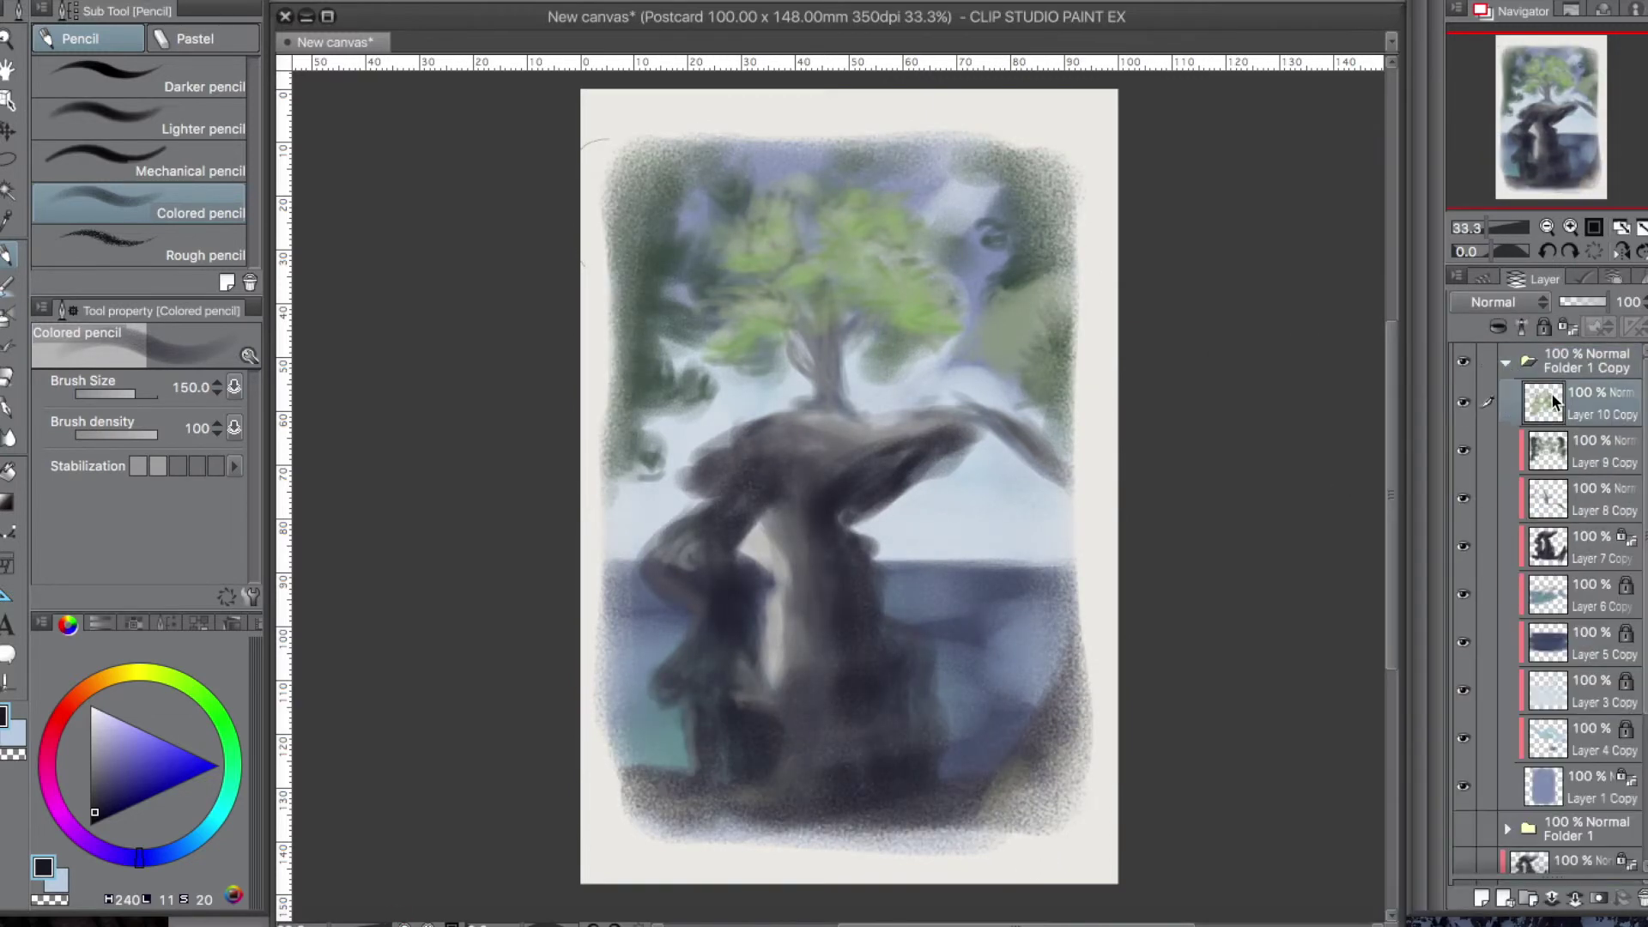
right_click(1593, 391)
right_click(1593, 391)
click(1459, 818)
right_click(1557, 404)
right_click(1596, 406)
click(1458, 818)
right_click(1550, 401)
right_click(1612, 403)
click(1489, 819)
Unlock the copies of Layers 6, 5, 3 and 4 and merge the combined rock and tree layer down through them
right_click(1547, 398)
right_click(1599, 404)
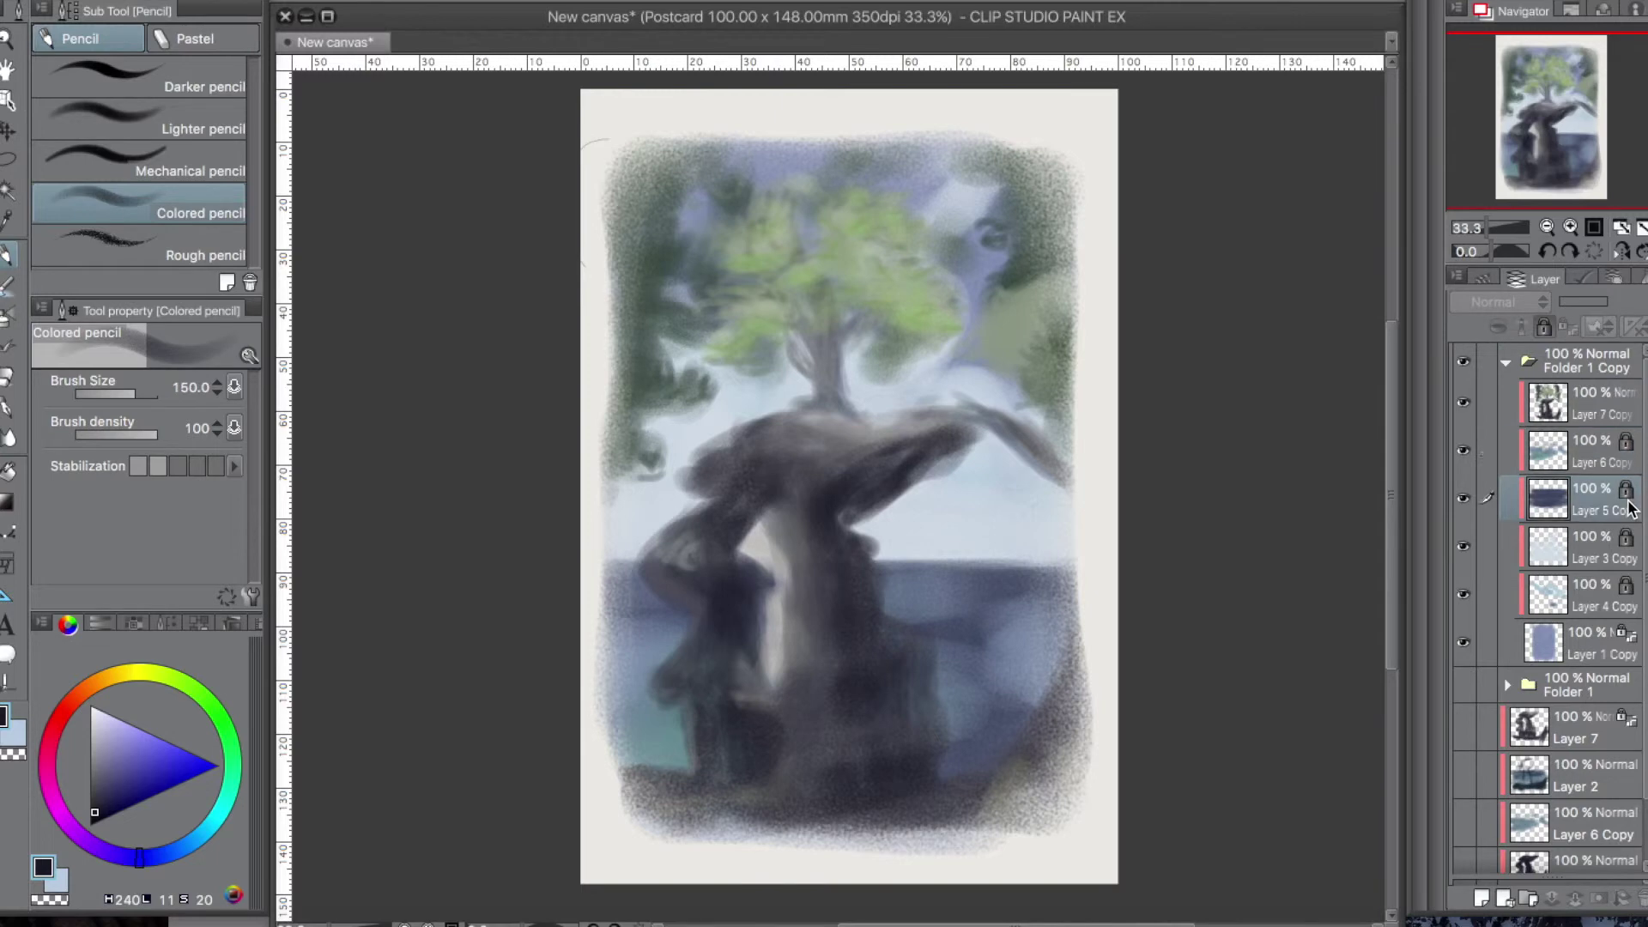
click(1607, 493)
right_click(1552, 405)
right_click(1608, 408)
click(1472, 819)
right_click(1624, 409)
click(1462, 817)
right_click(1589, 408)
click(1458, 819)
right_click(1606, 407)
click(1602, 404)
Unlock Layer 1 Copy and merge the combined Layer 4 Copy down into it
right_click(1602, 403)
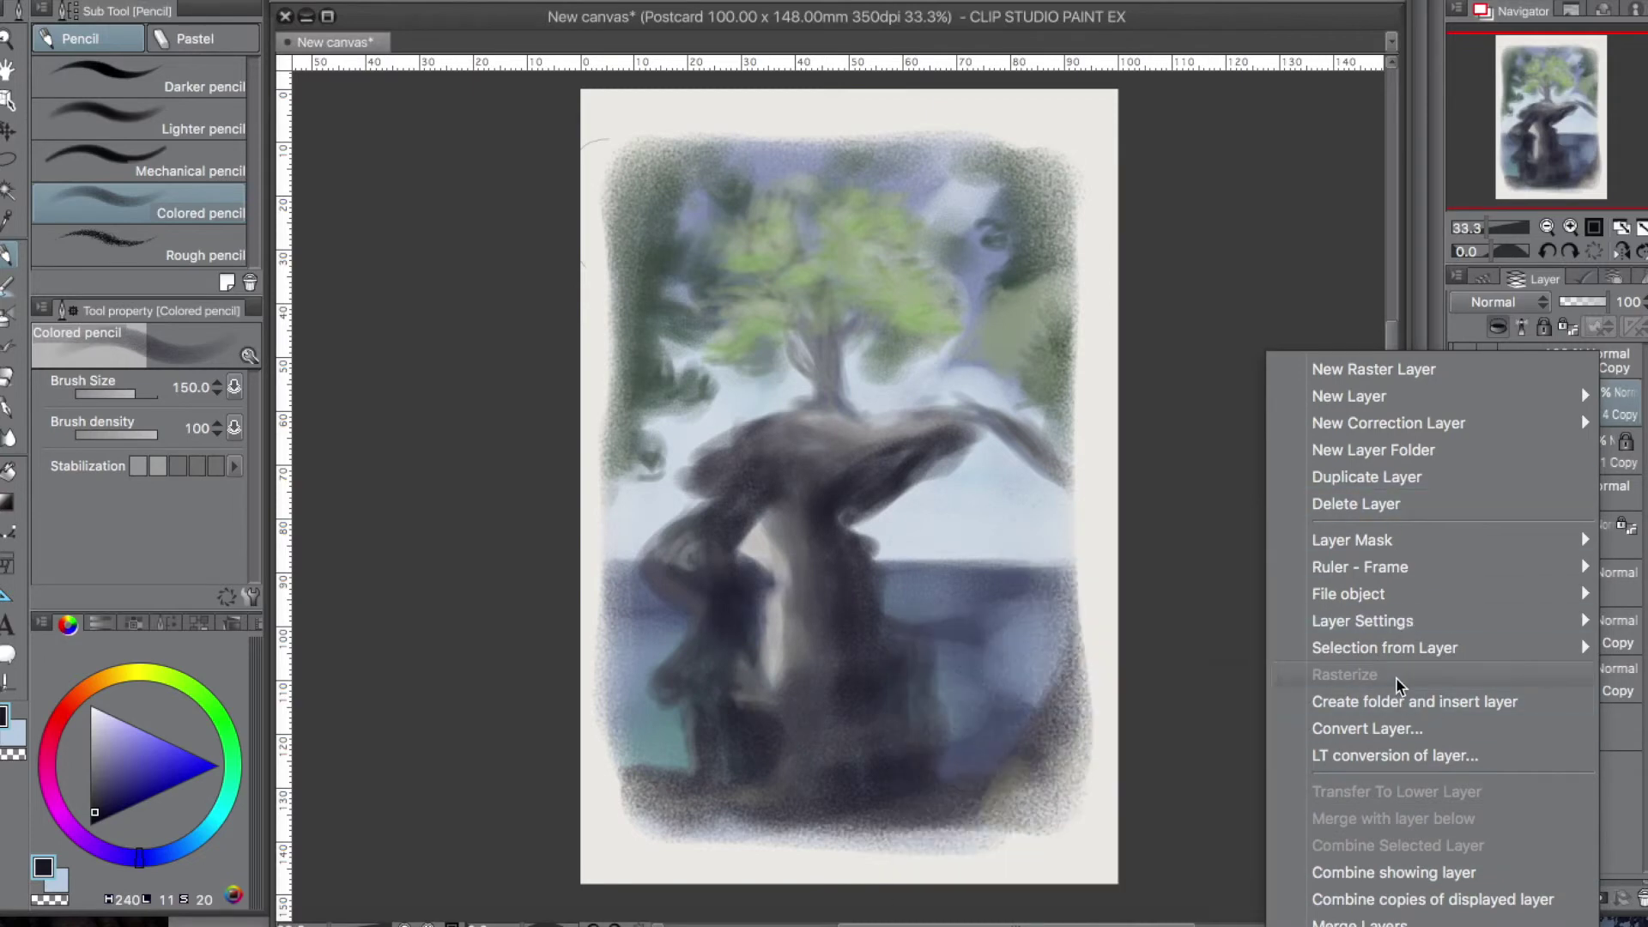
click(1615, 448)
click(1567, 397)
right_click(1551, 403)
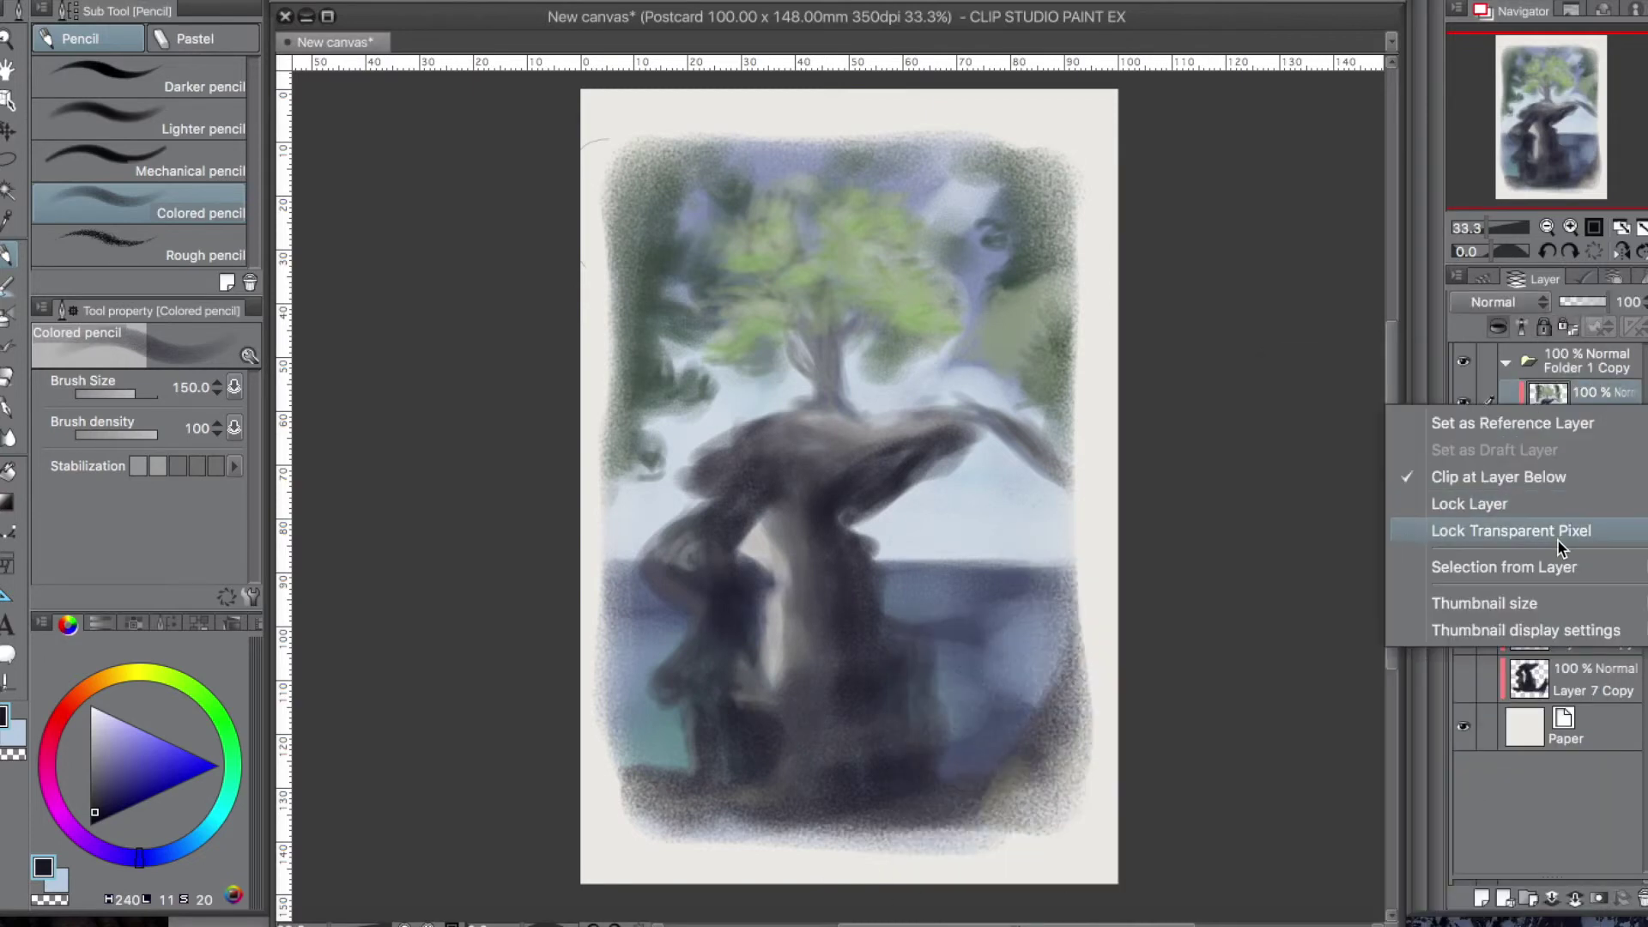
click(1592, 393)
right_click(1594, 397)
click(1598, 467)
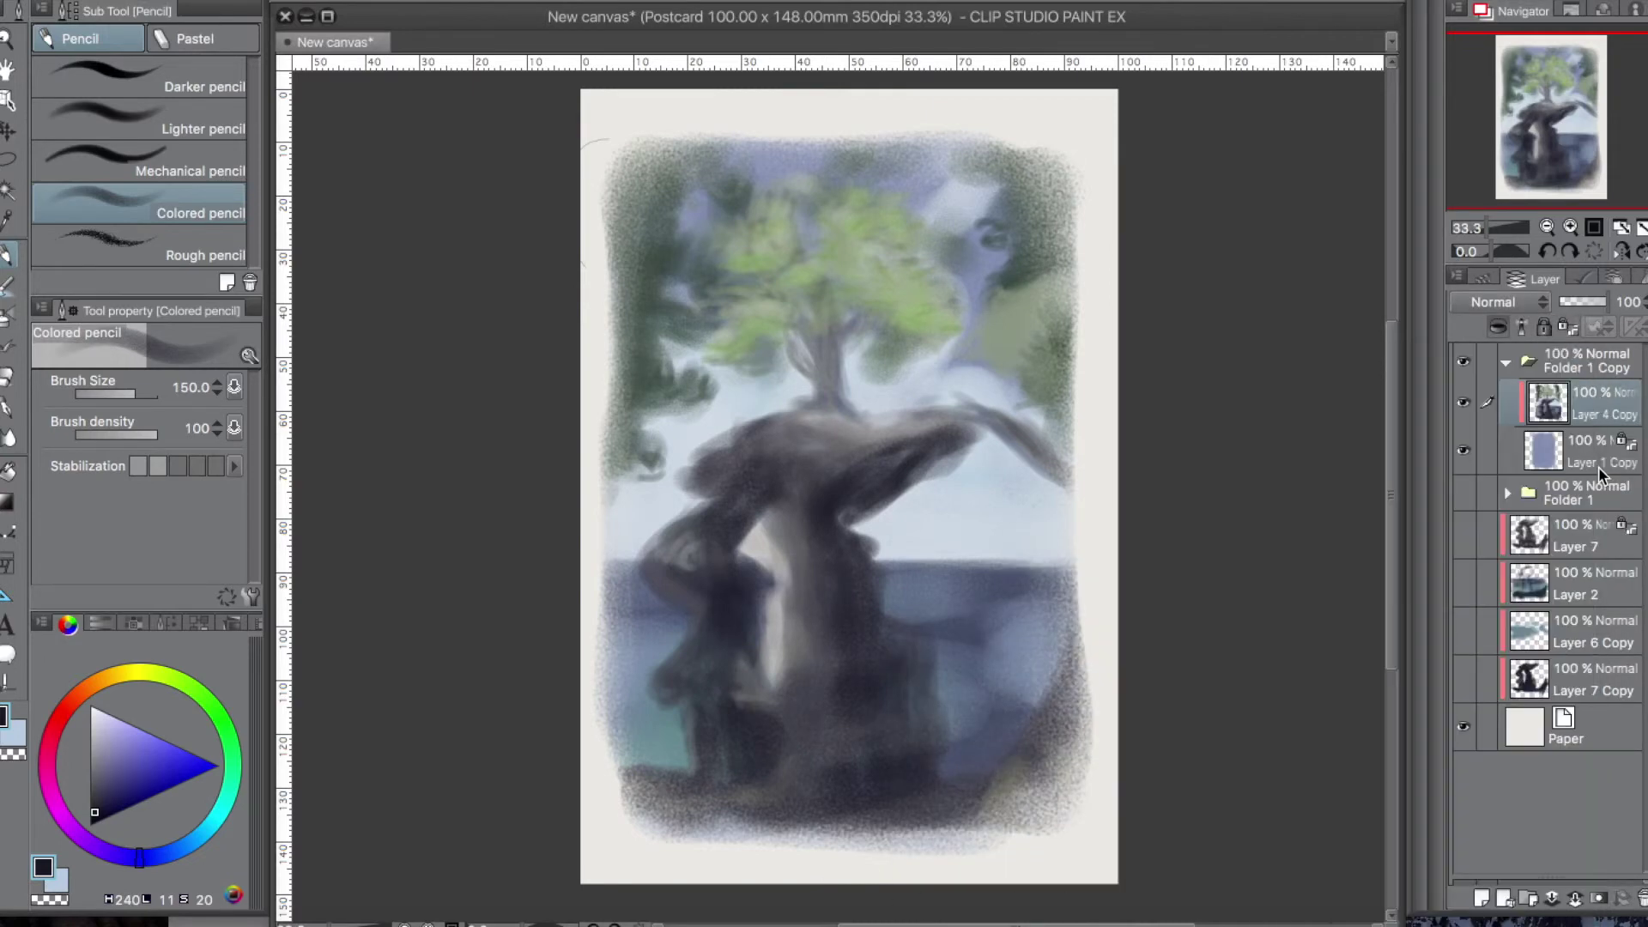
right_click(1563, 394)
click(1601, 410)
right_click(1604, 391)
click(1465, 820)
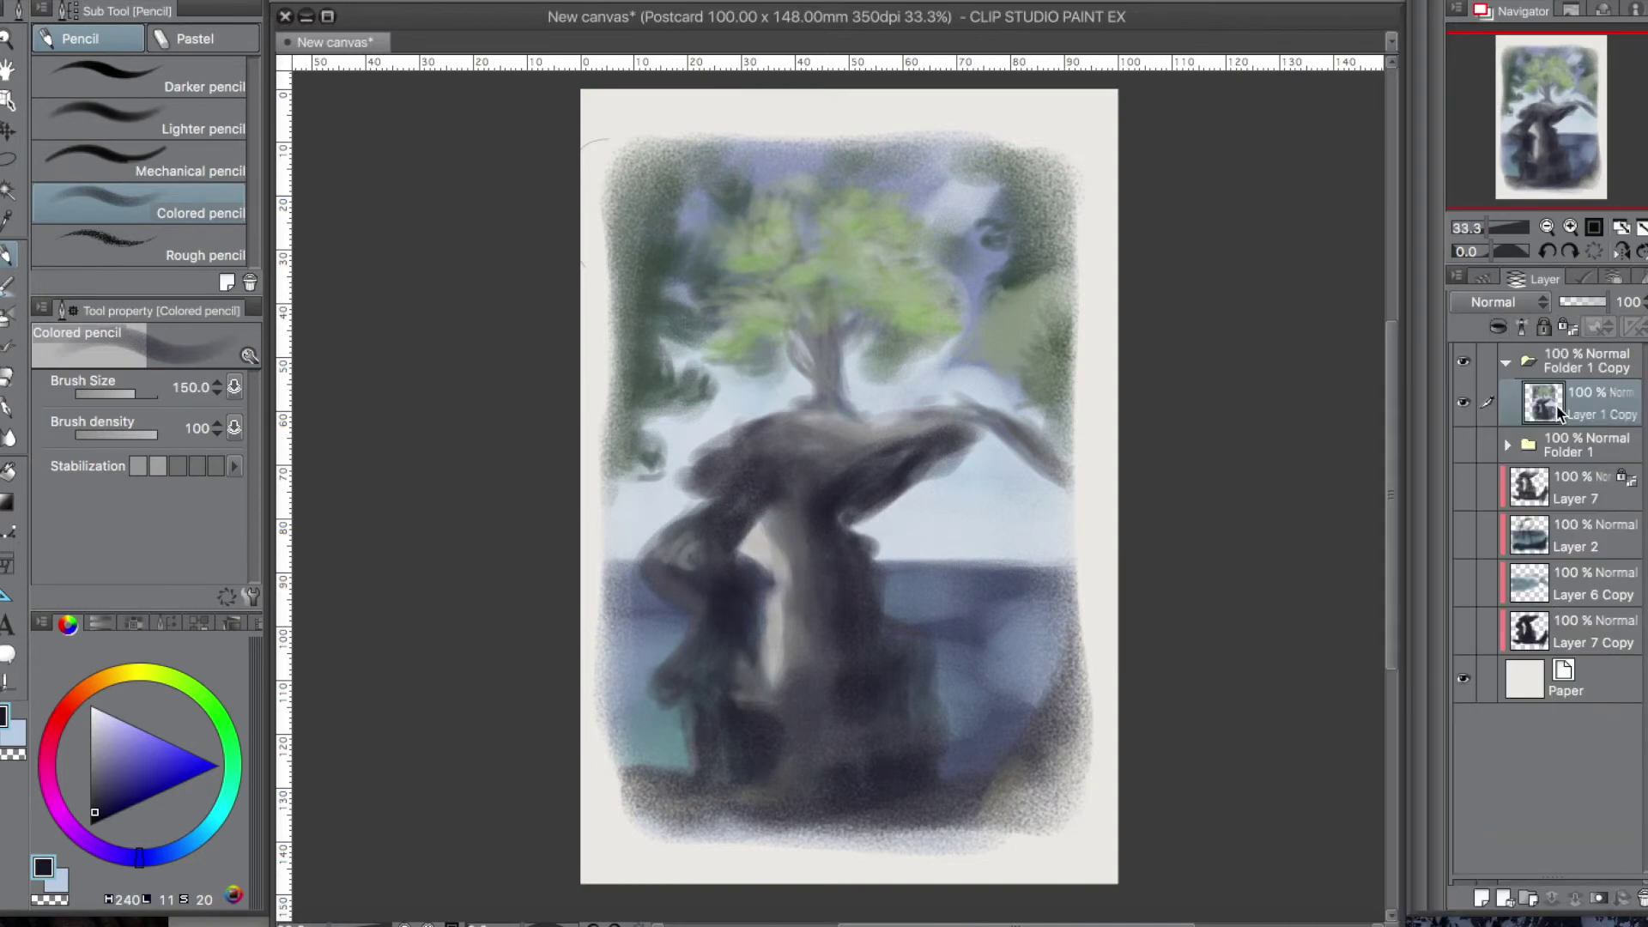
Duplicate the merged Layer 1 Copy
right_click(1545, 391)
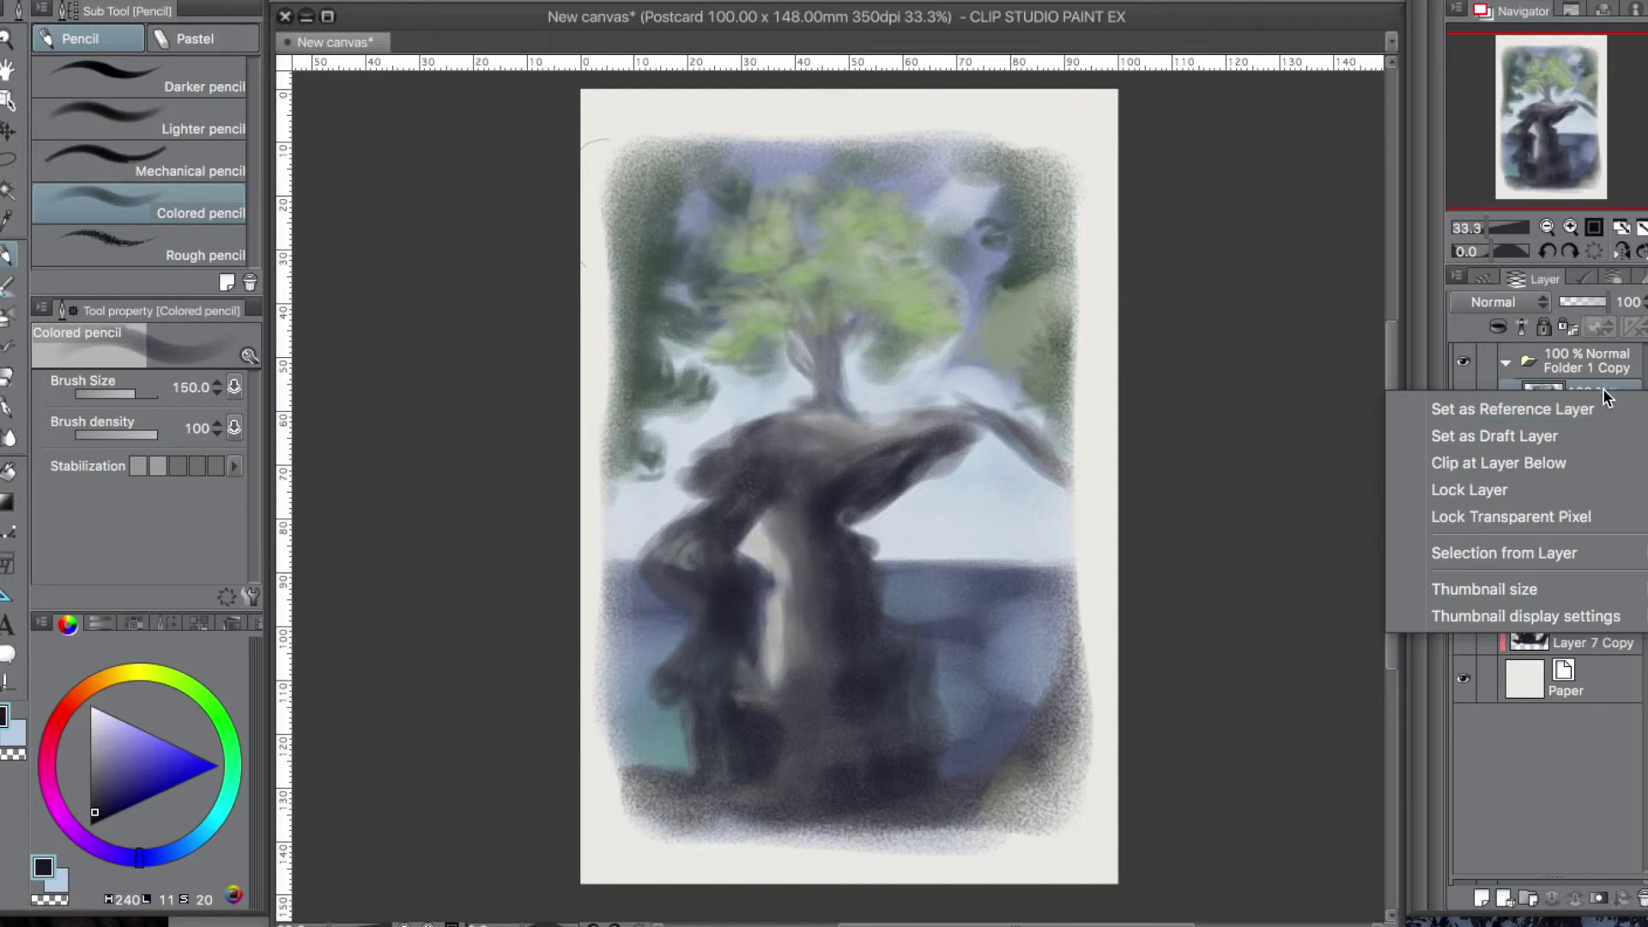
click(1603, 383)
right_click(1603, 383)
click(1414, 485)
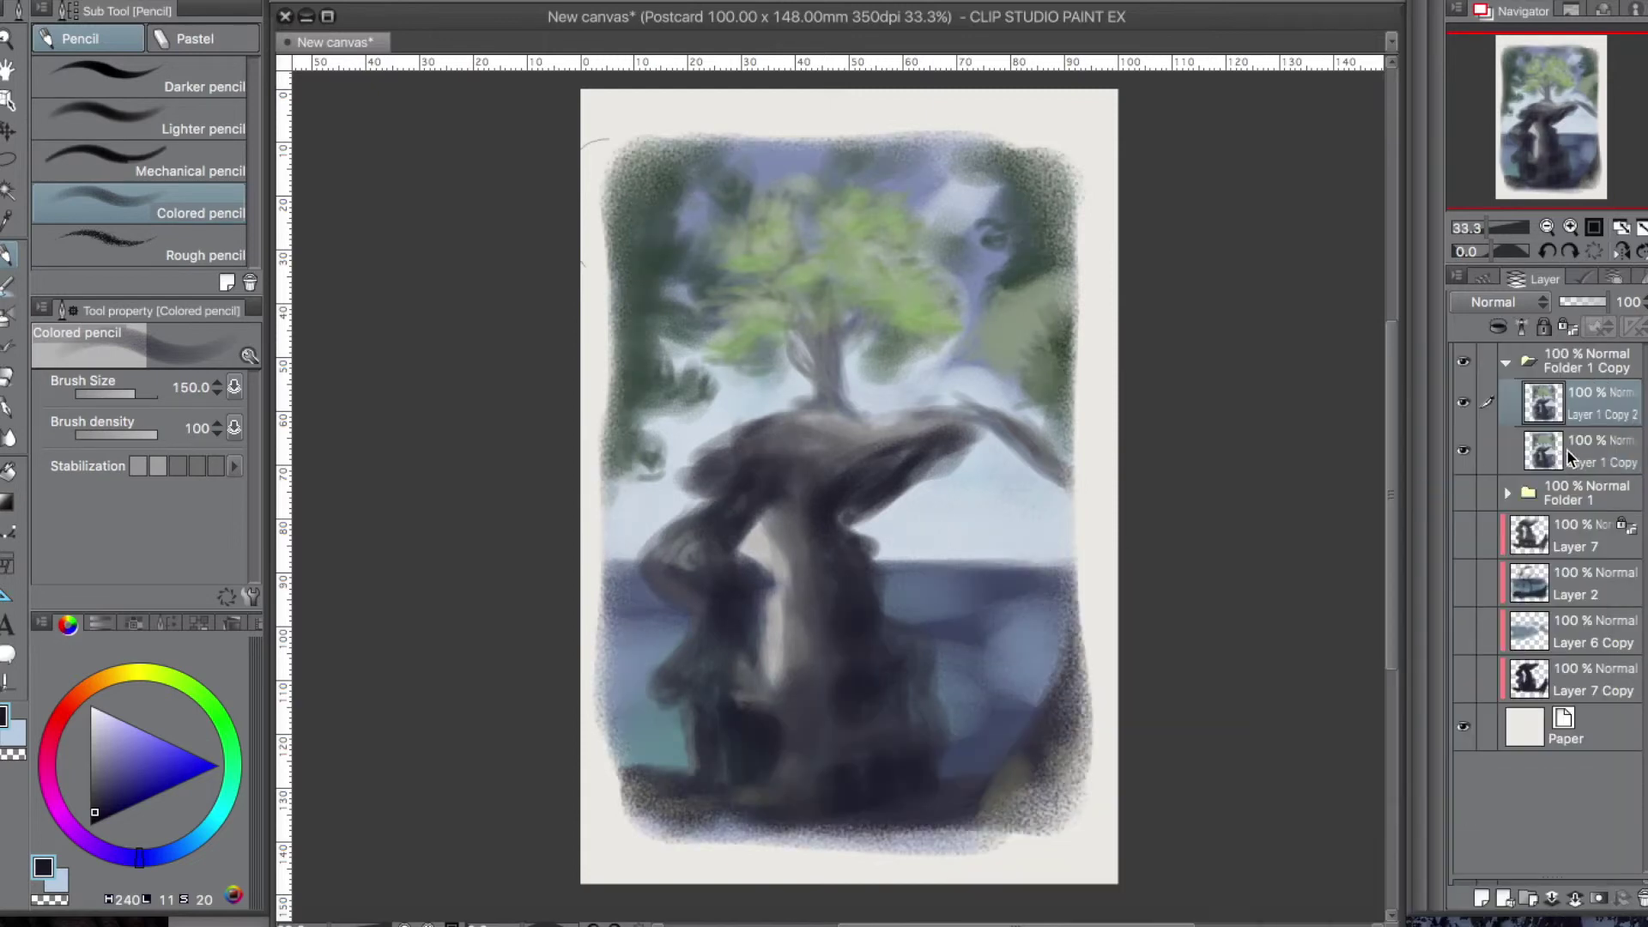
Try the Multiply, Lighten, Screen, Color dodge, Glow dodge, Add and Add (Glow) blending modes on Layer 1 Copy 2
click(1507, 302)
click(1494, 378)
click(1499, 305)
click(1491, 328)
click(1498, 306)
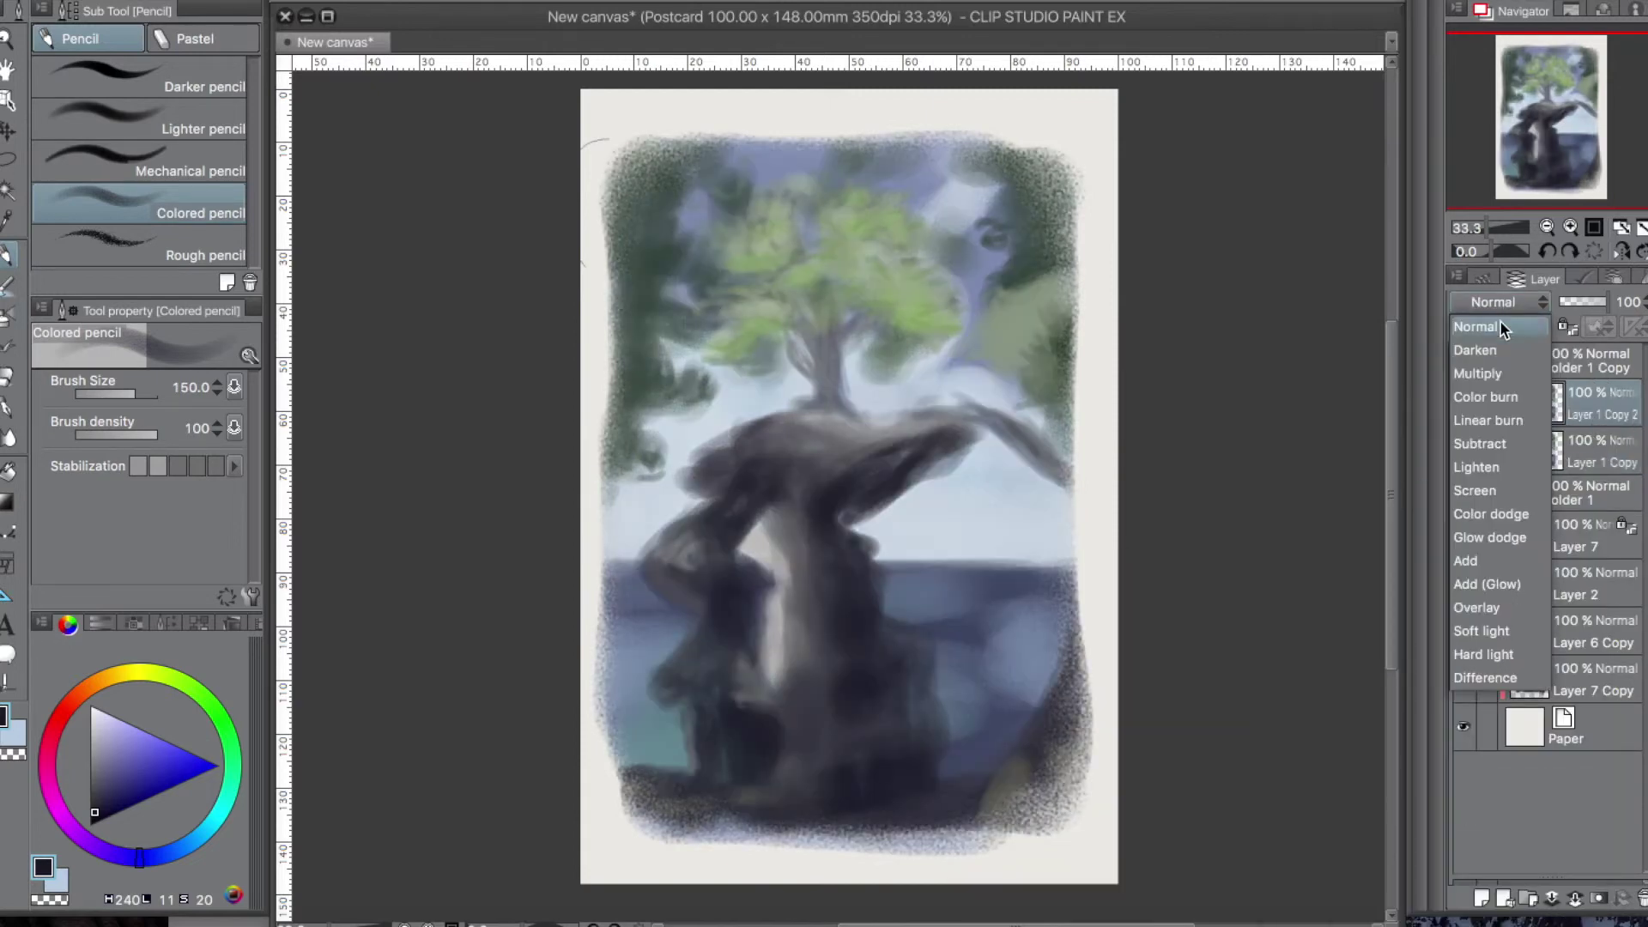
click(1494, 466)
click(1508, 307)
click(1493, 490)
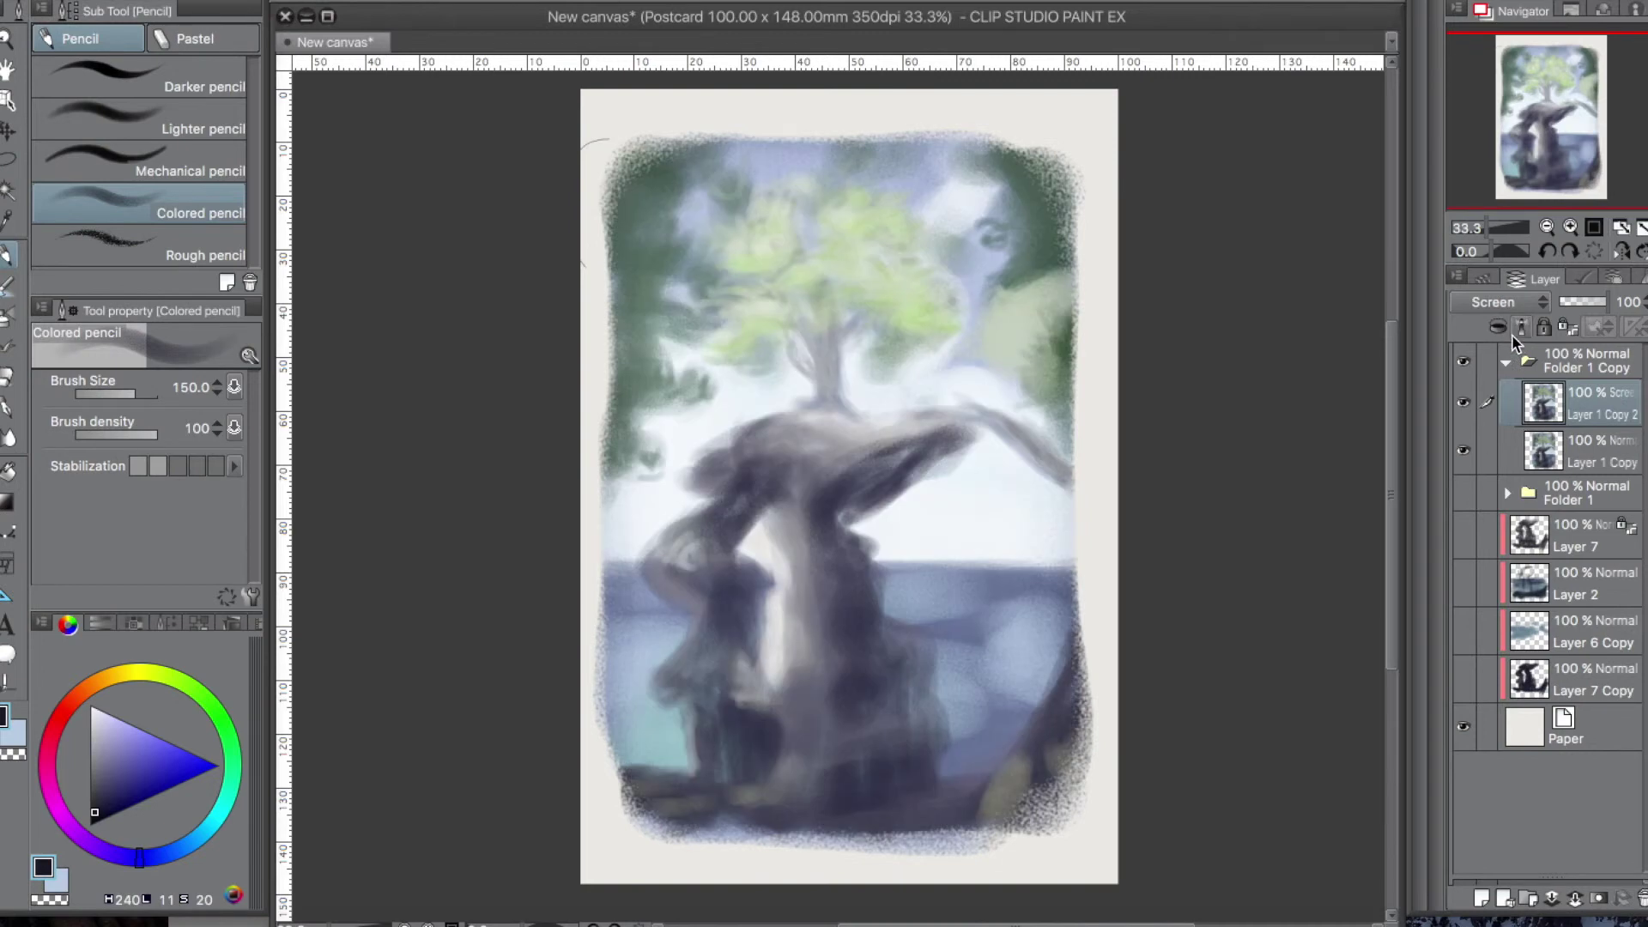
click(1519, 304)
click(1491, 513)
click(1496, 302)
click(1495, 533)
click(1497, 303)
click(1471, 561)
click(1497, 303)
click(1474, 582)
Set Layer 1 Copy 2 to the Soft light blending mode and toggle its visibility to compare the effect
click(1497, 302)
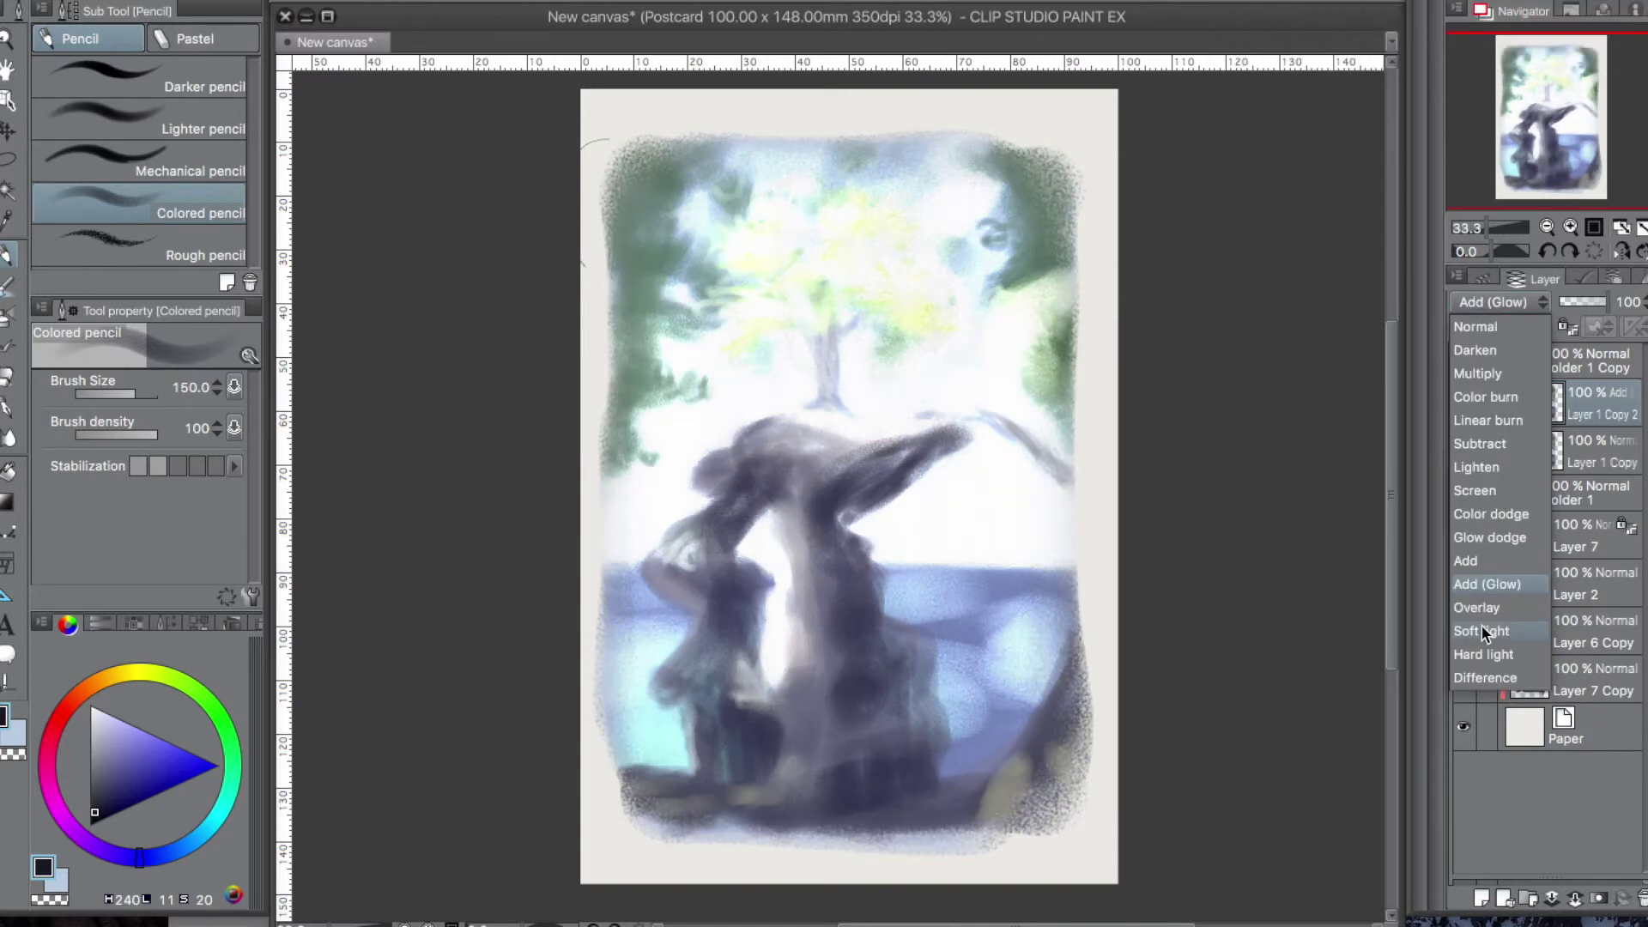
click(1490, 653)
click(1463, 401)
click(1462, 400)
click(1462, 401)
click(1462, 400)
click(1462, 401)
click(1463, 401)
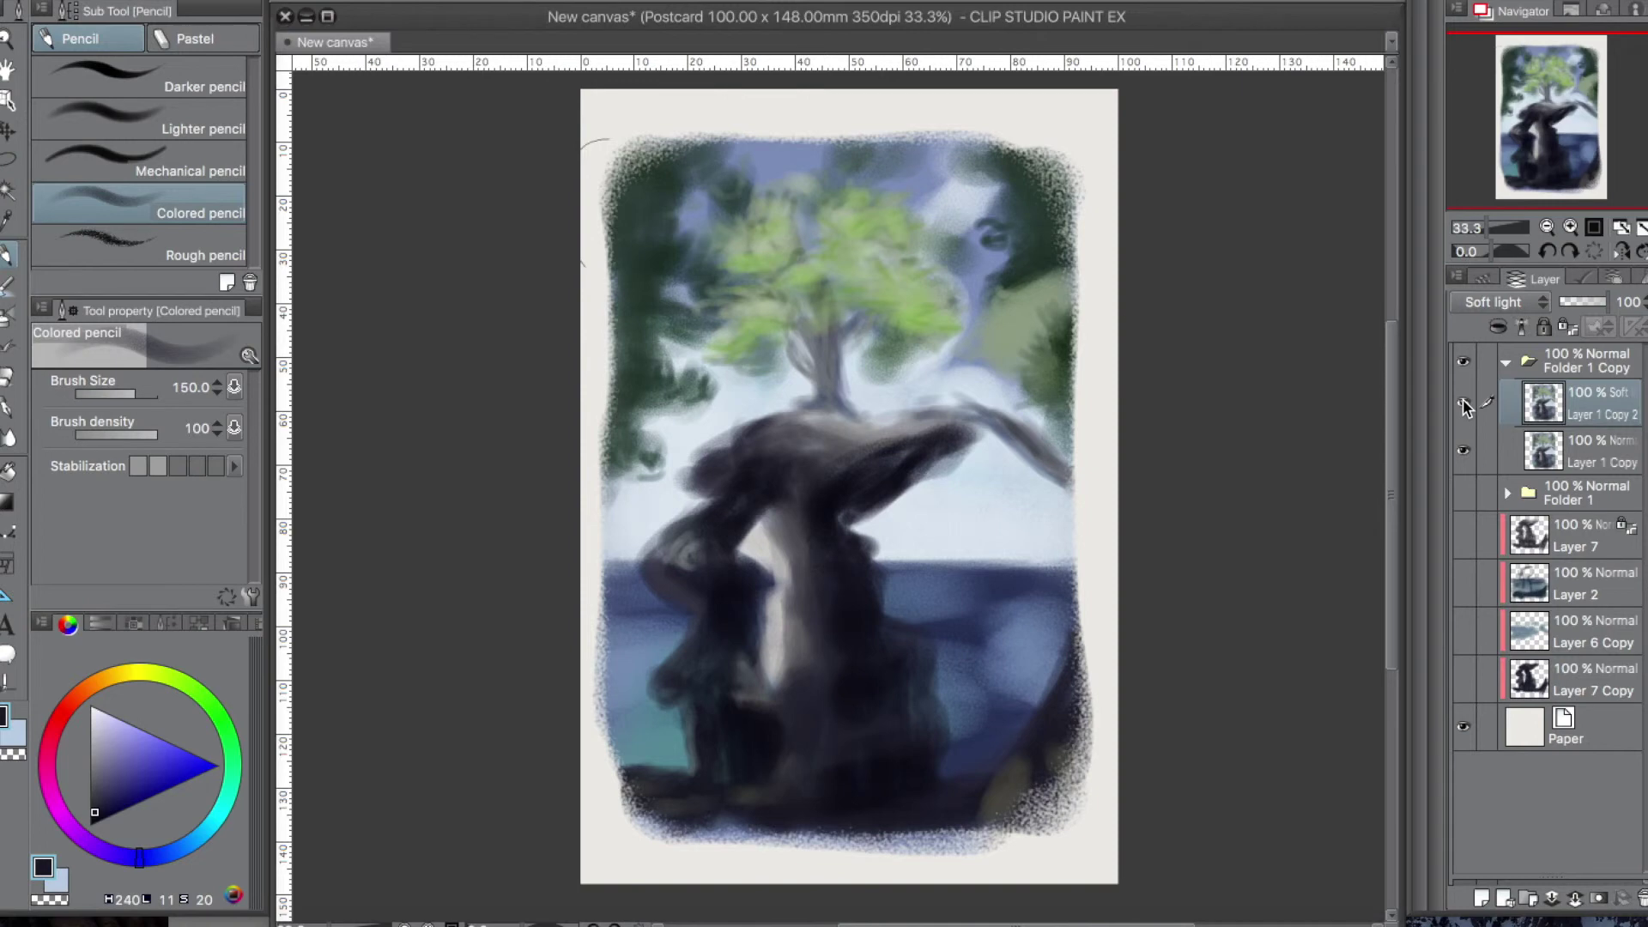
Try a Mask Outside Selection layer mask on Layer 1 Copy 2 with a pale and a black drawing colour, and delete the mask
right_click(1543, 396)
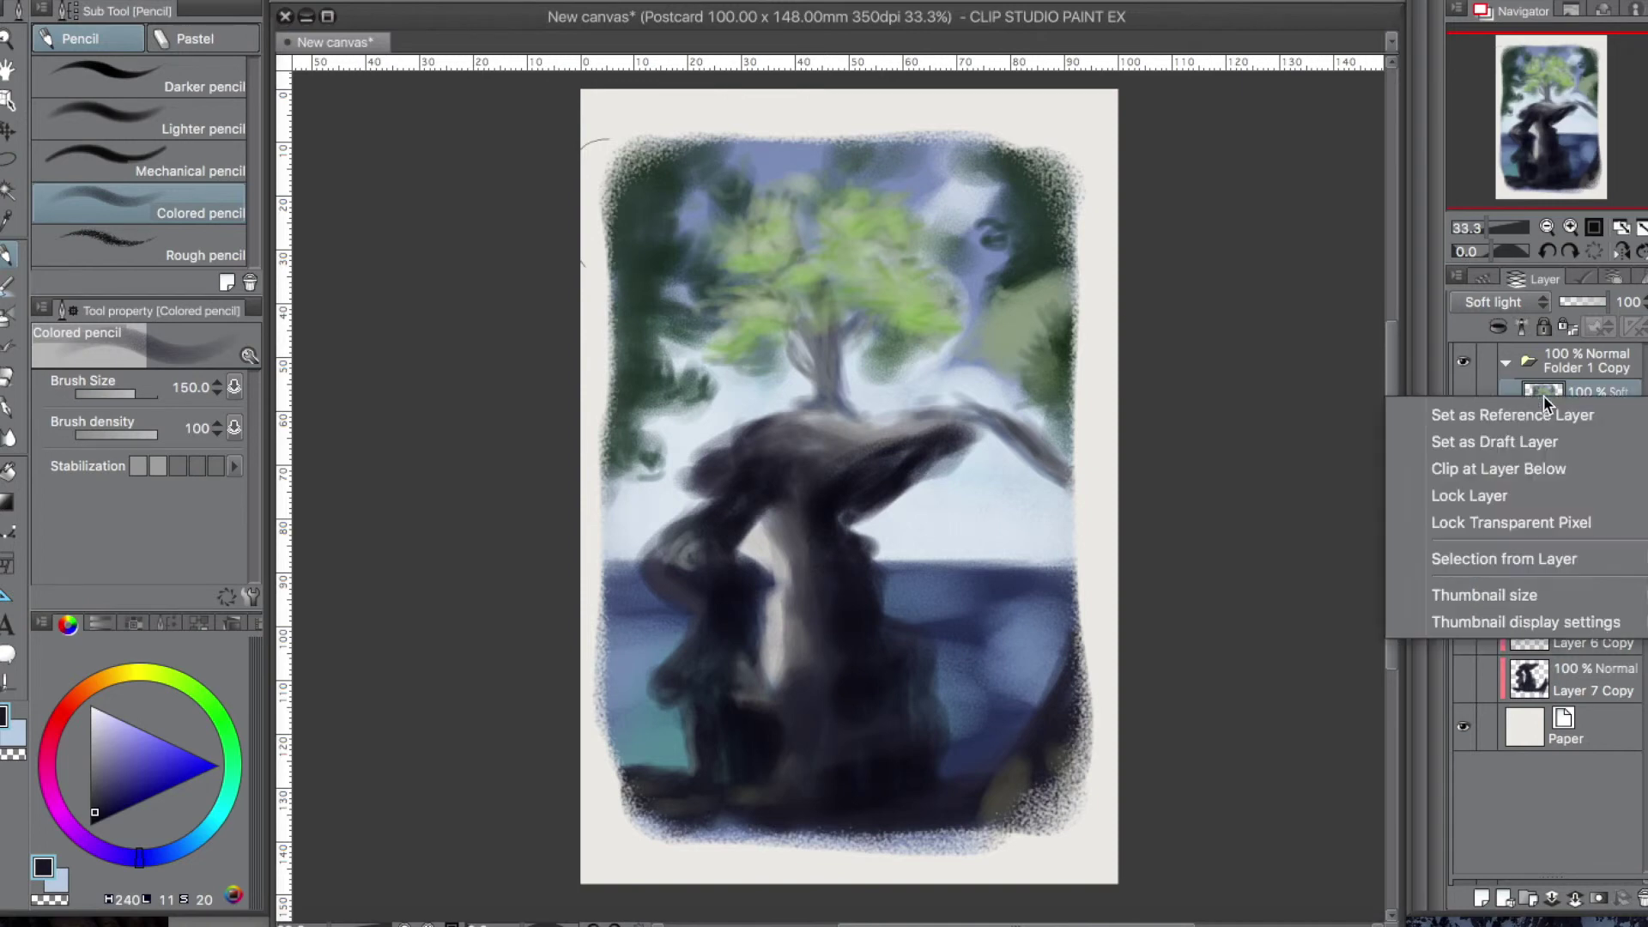
key(Escape)
right_click(1597, 403)
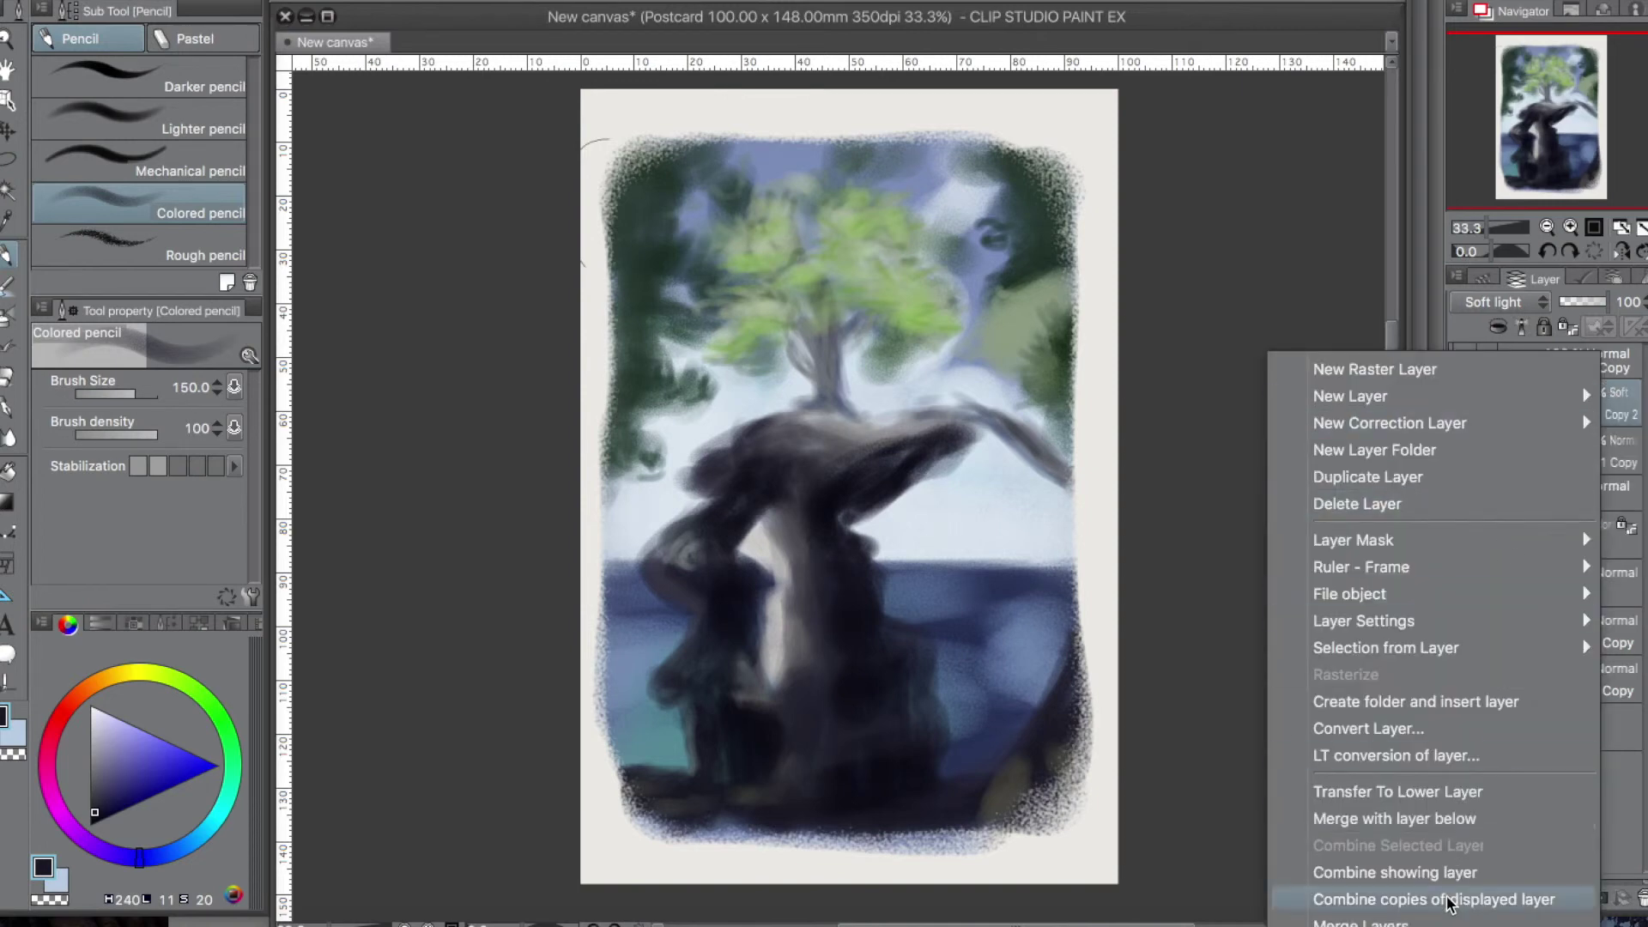
mouse_move(1450, 544)
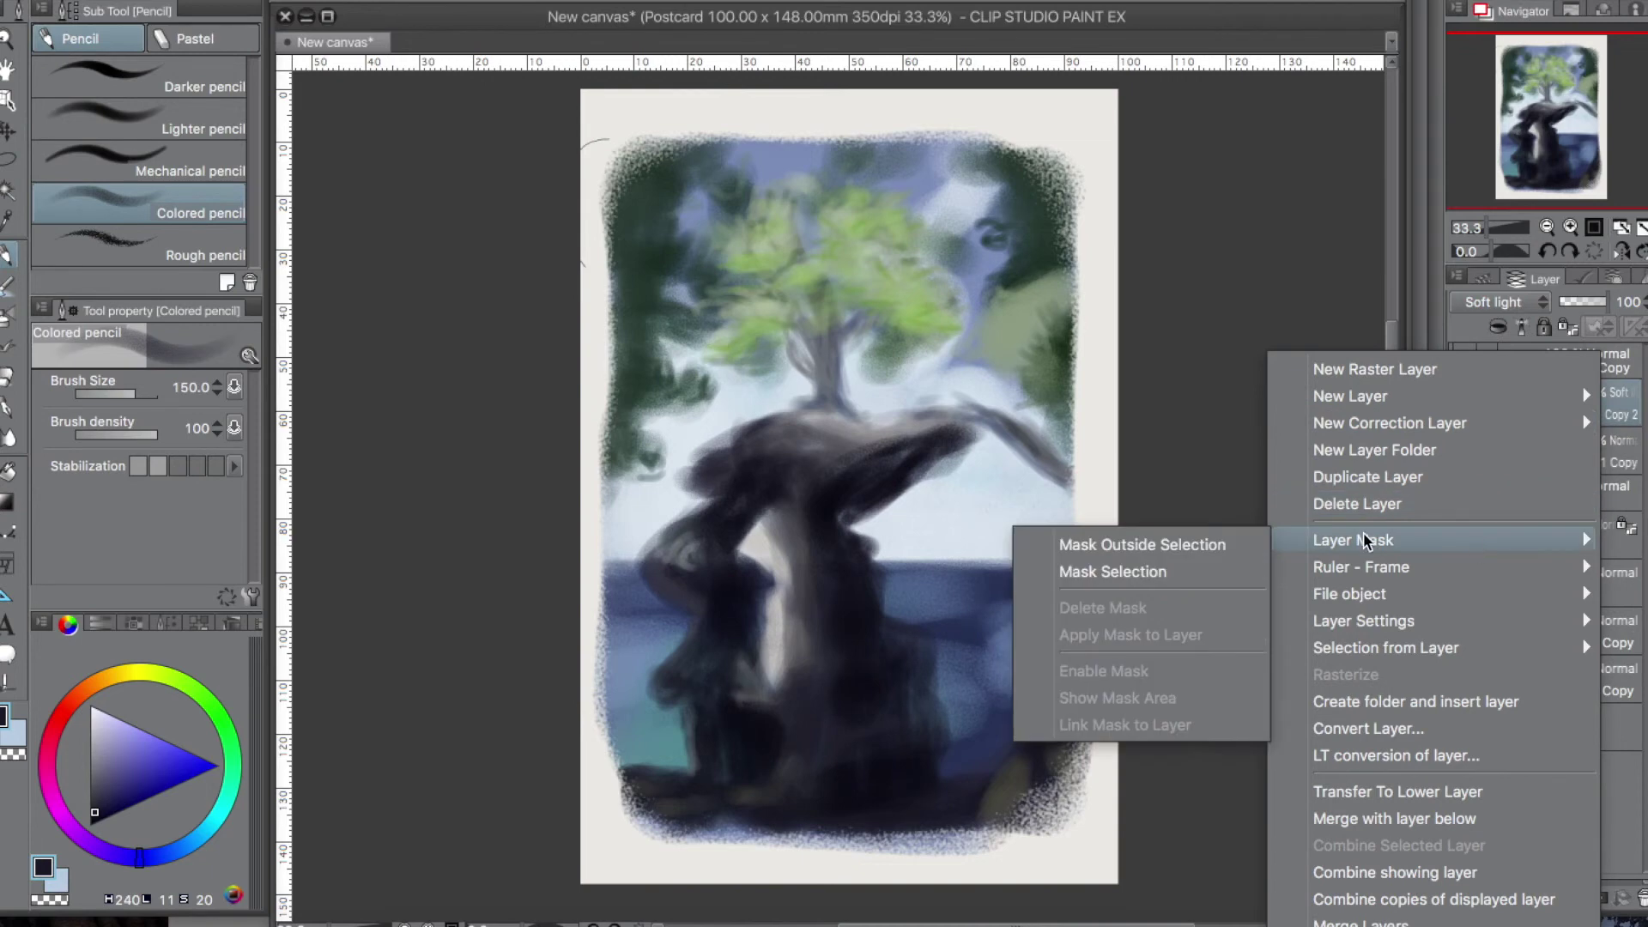
click(1197, 549)
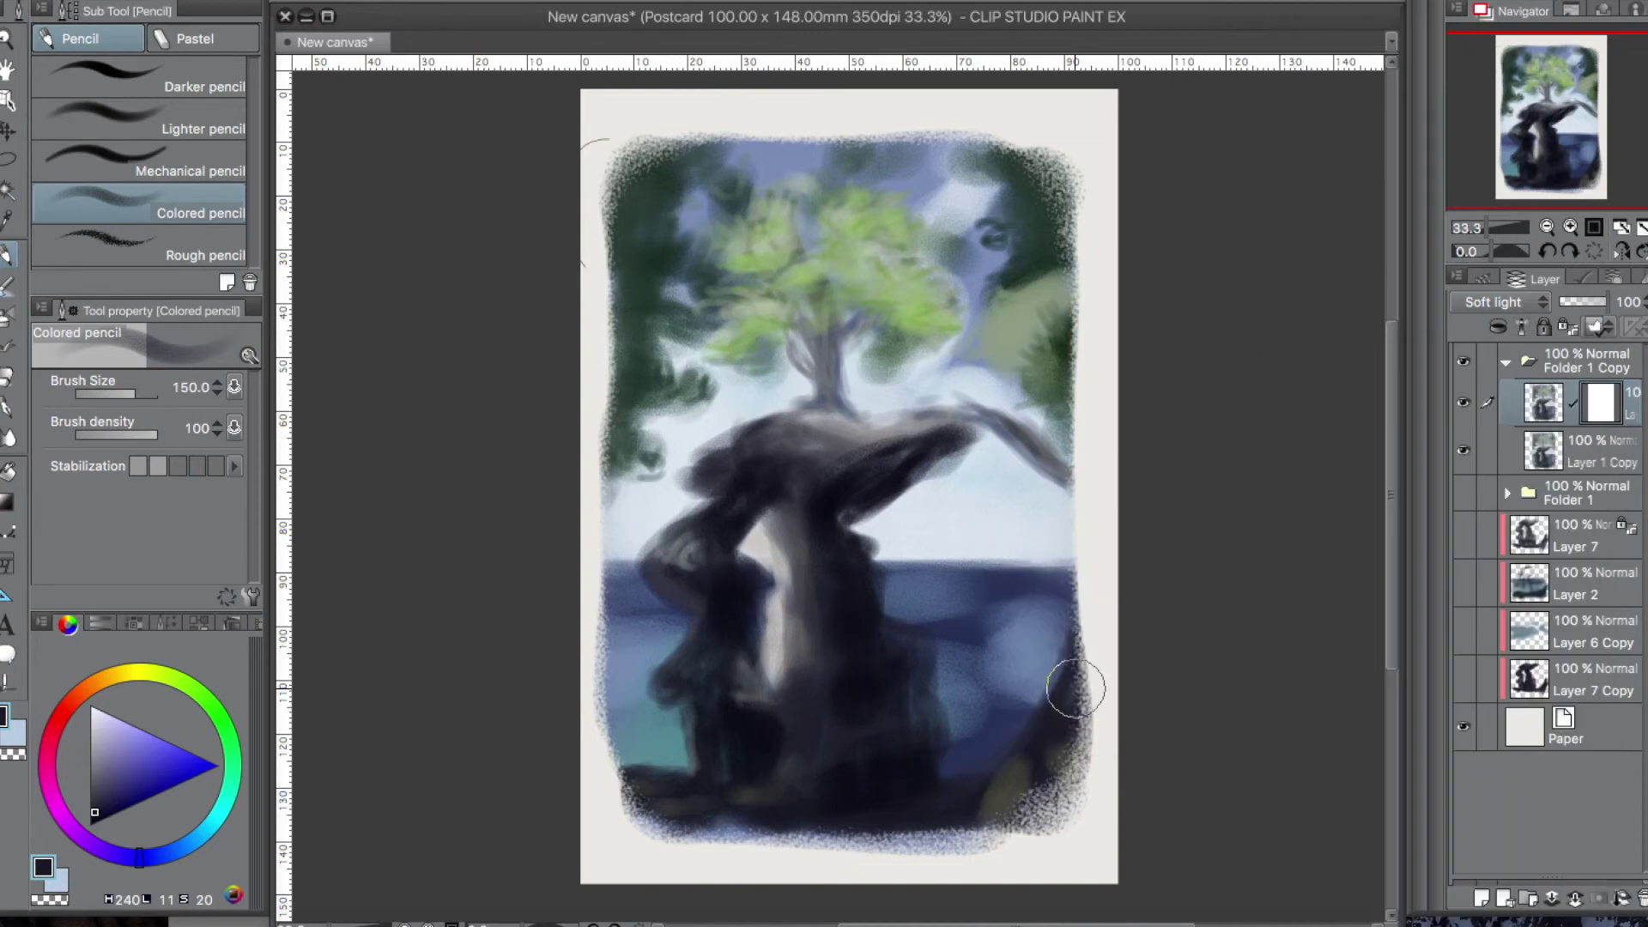
click(95, 712)
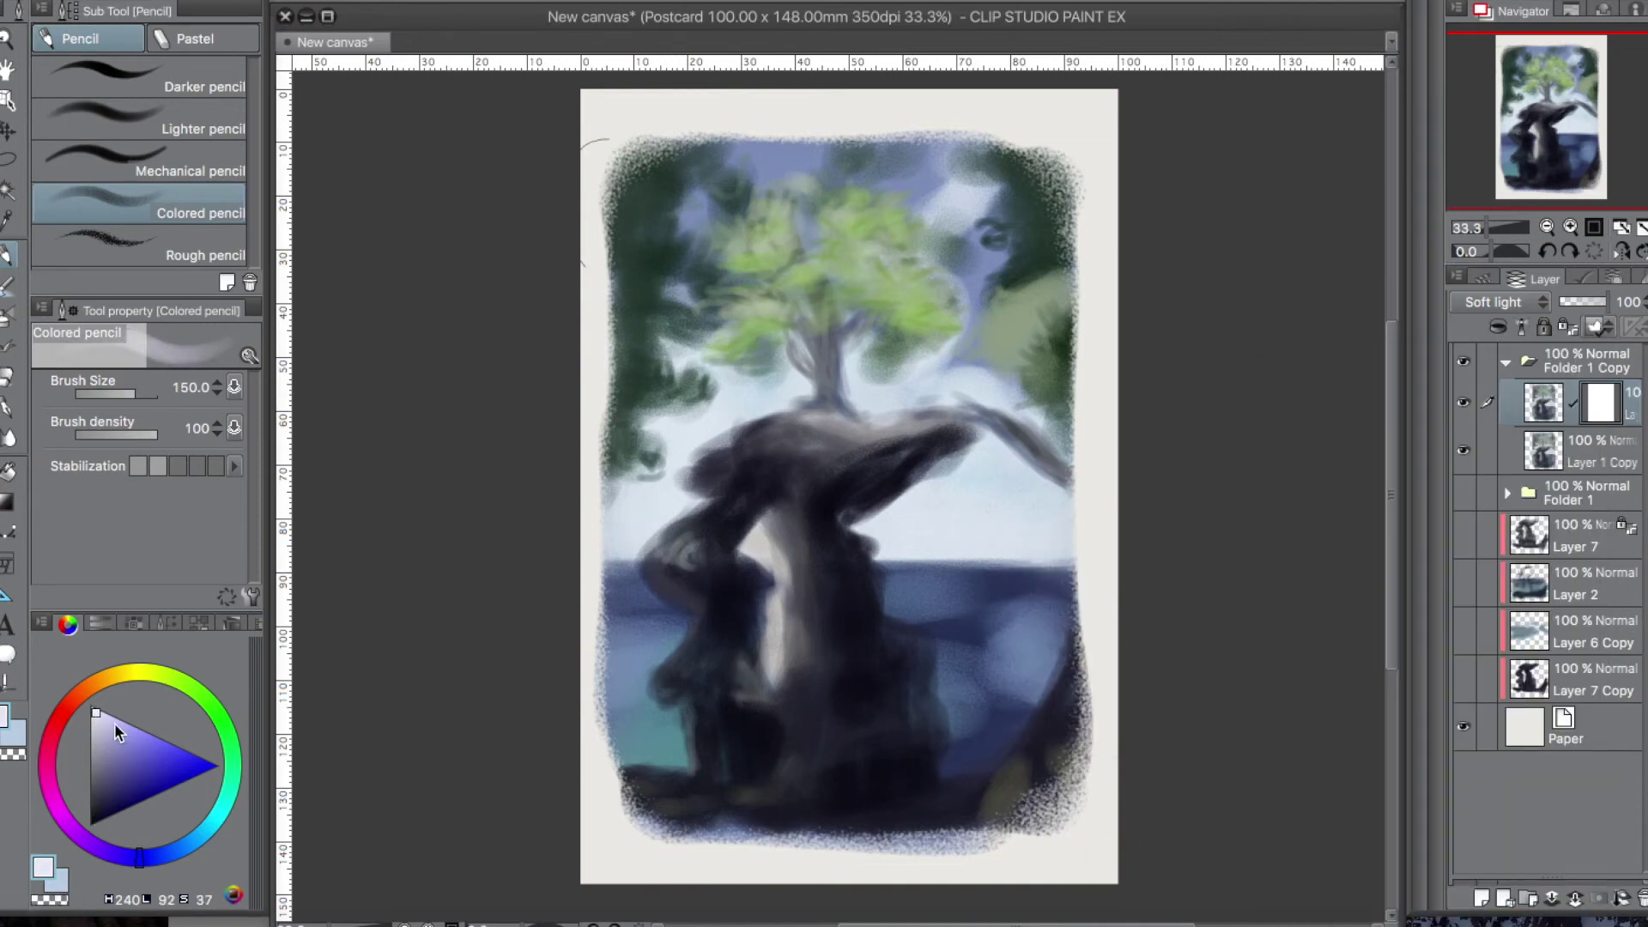
click(89, 824)
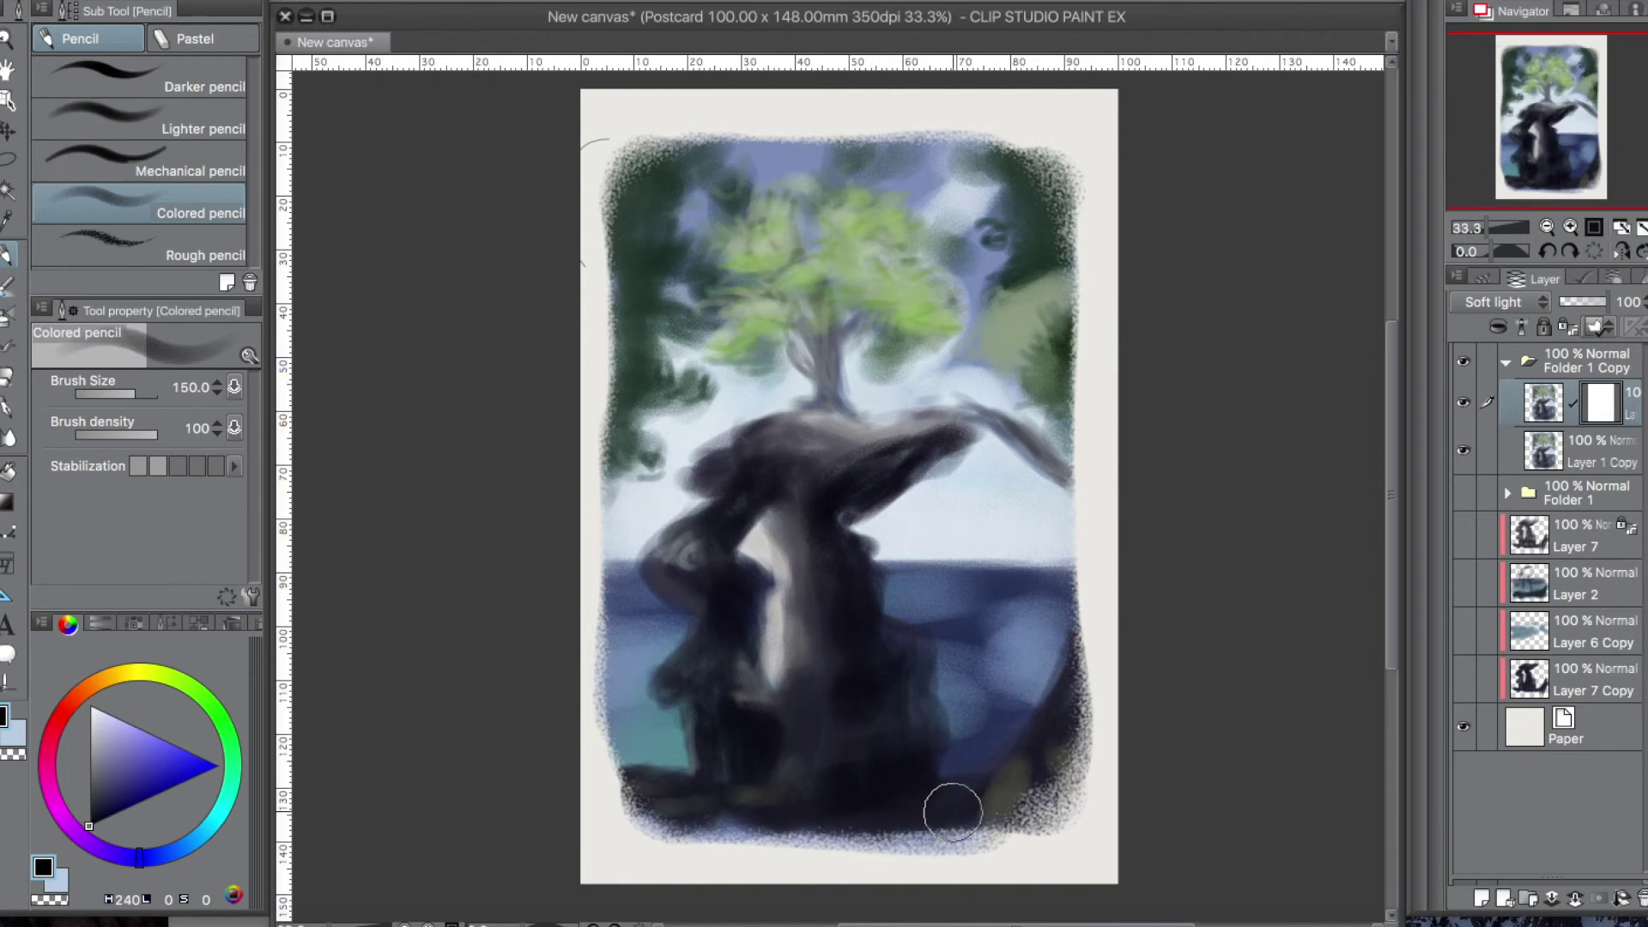
right_click(1596, 400)
click(1549, 477)
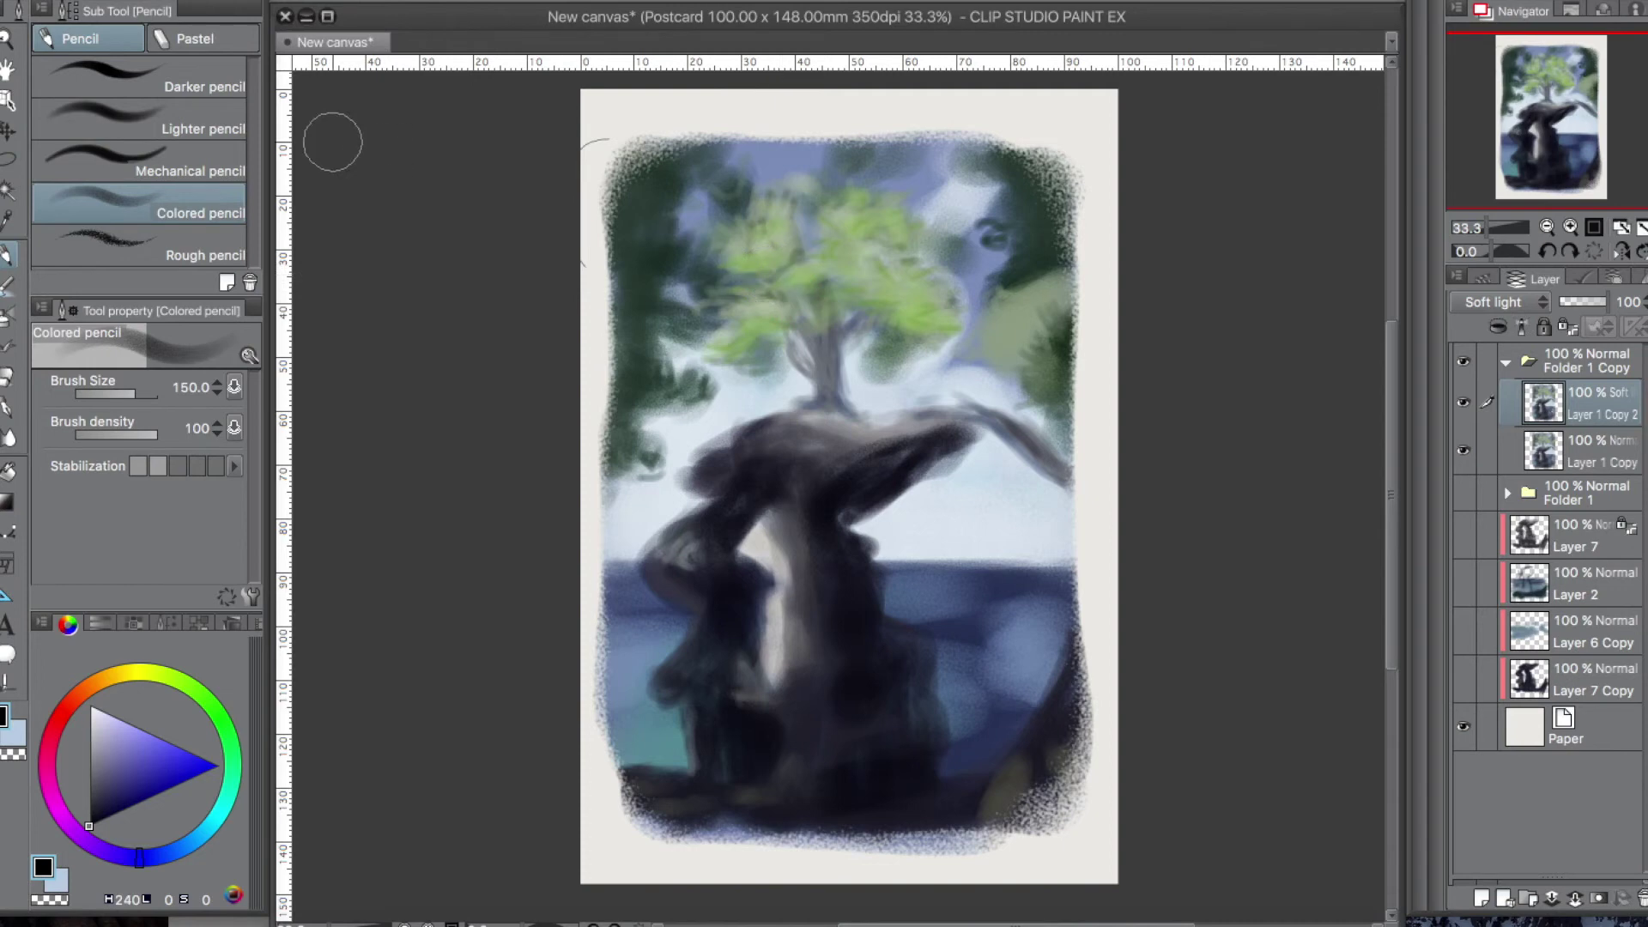
Try selecting the painting with Auto select and then with a lasso, clearing both selections
key(i)
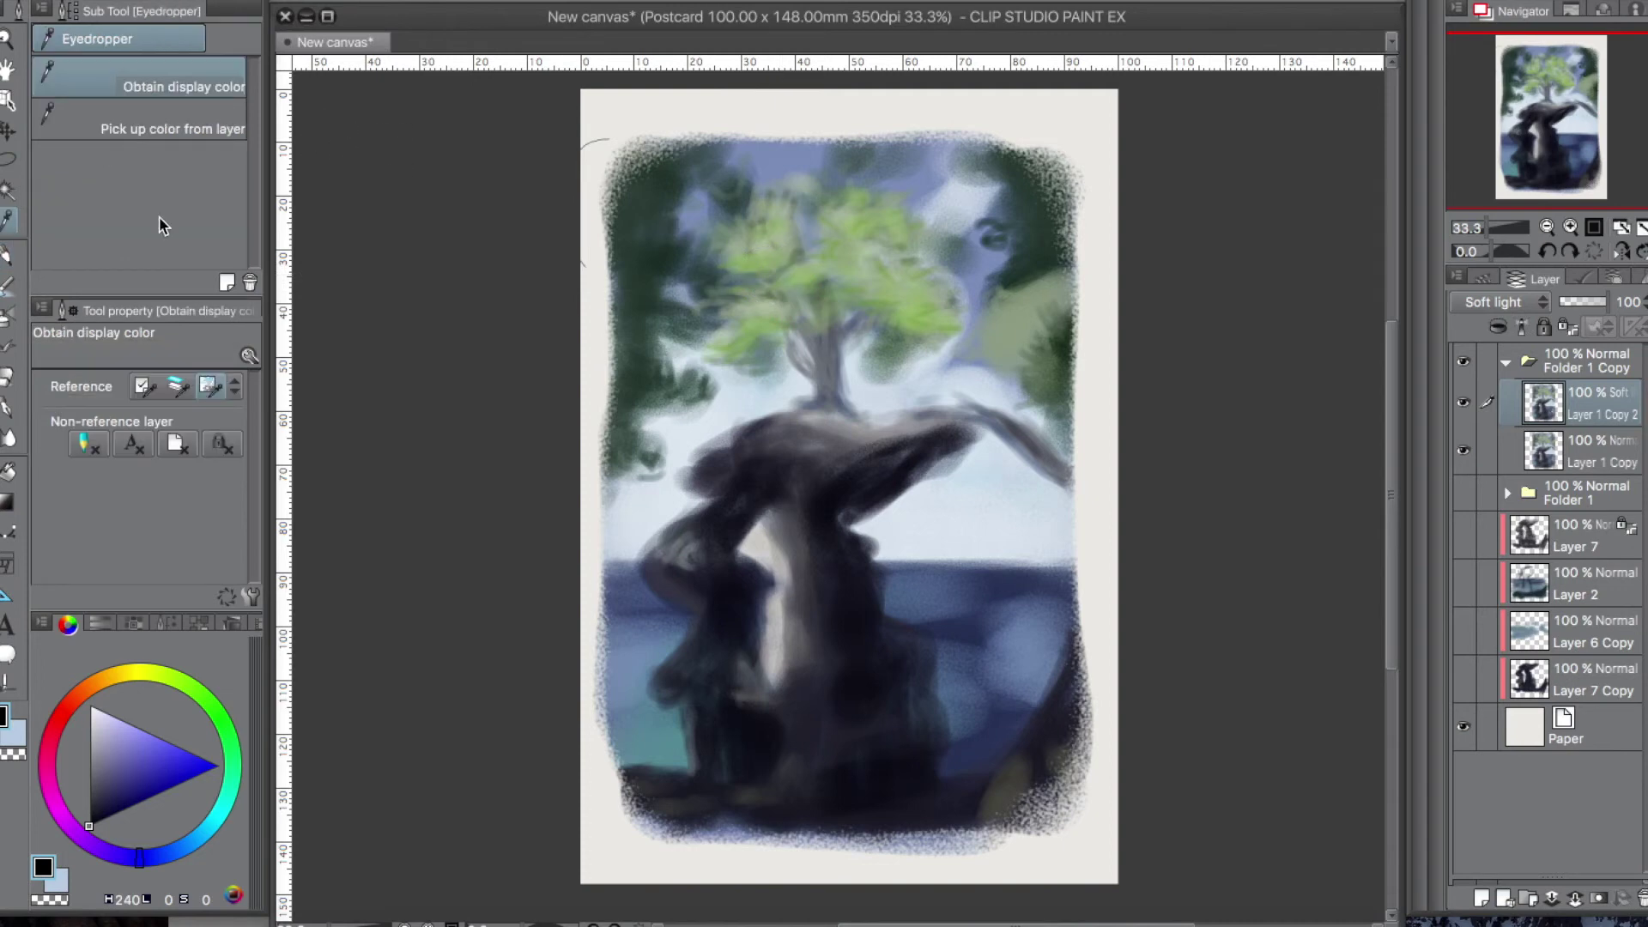
click(6, 190)
click(857, 307)
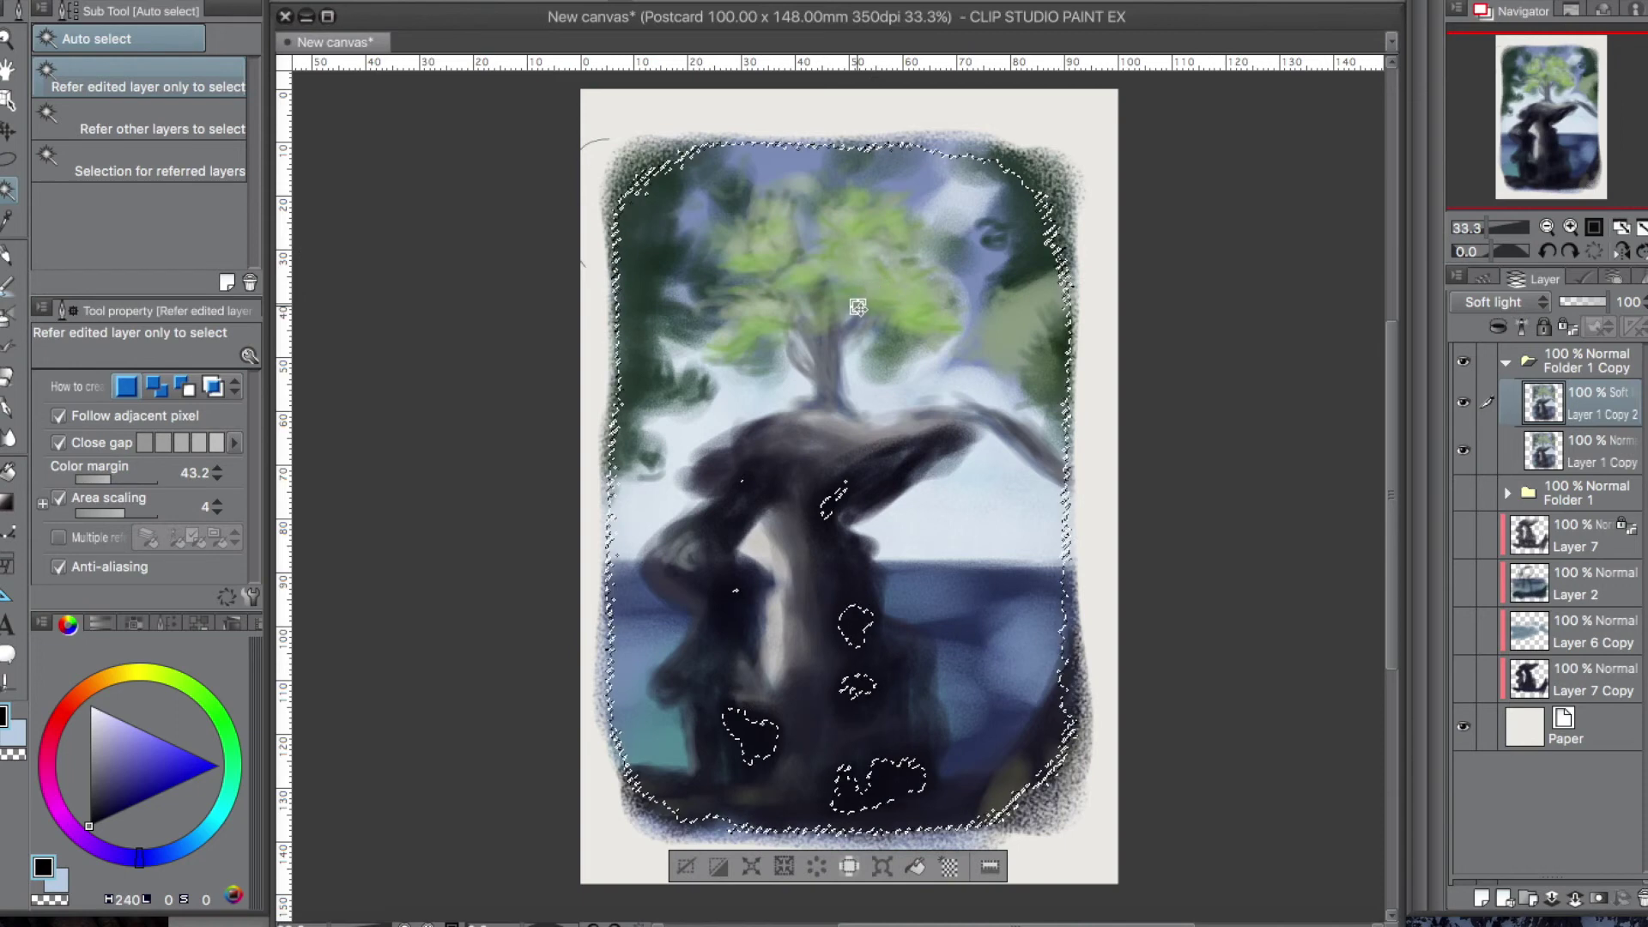
key(ctrl+d)
key(m)
drag(619, 108, 550, 390)
key(ctrl+d)
Lasso a selection around the whole painting and hide that area of Layer 1 Copy 2 with a Mask Selection layer mask
mouse_move(656, 120)
mouse_down()
mouse_move(515, 747)
mouse_move(1105, 173)
mouse_move(674, 95)
mouse_up()
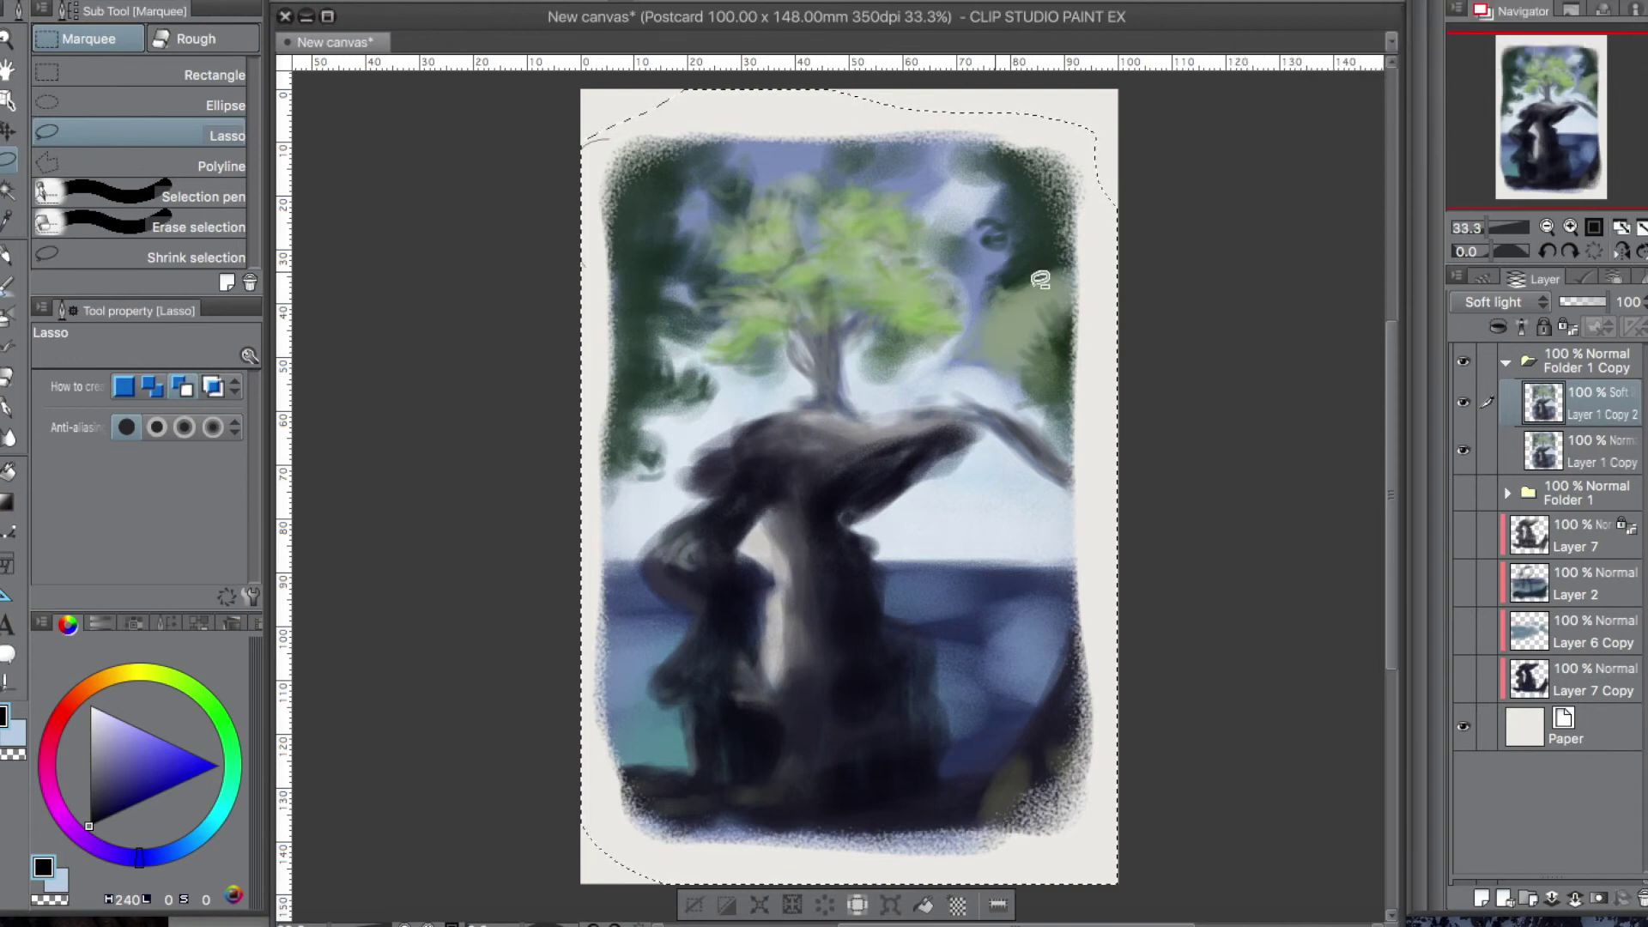
right_click(1557, 405)
click(1581, 397)
right_click(1582, 398)
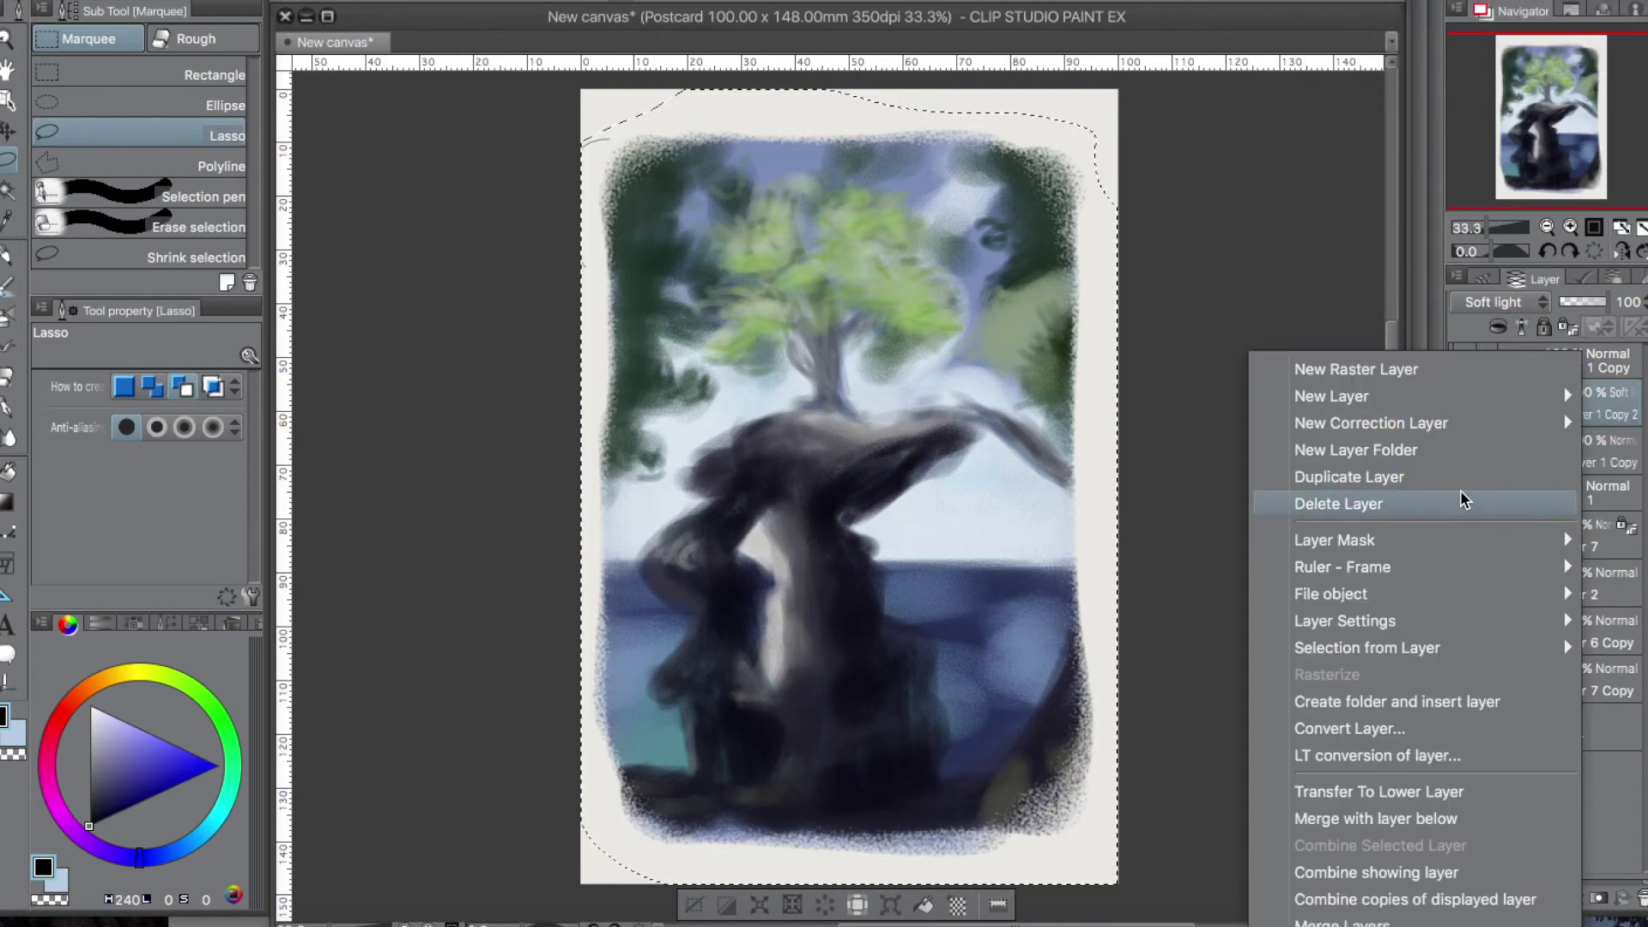
mouse_move(1373, 540)
click(1213, 571)
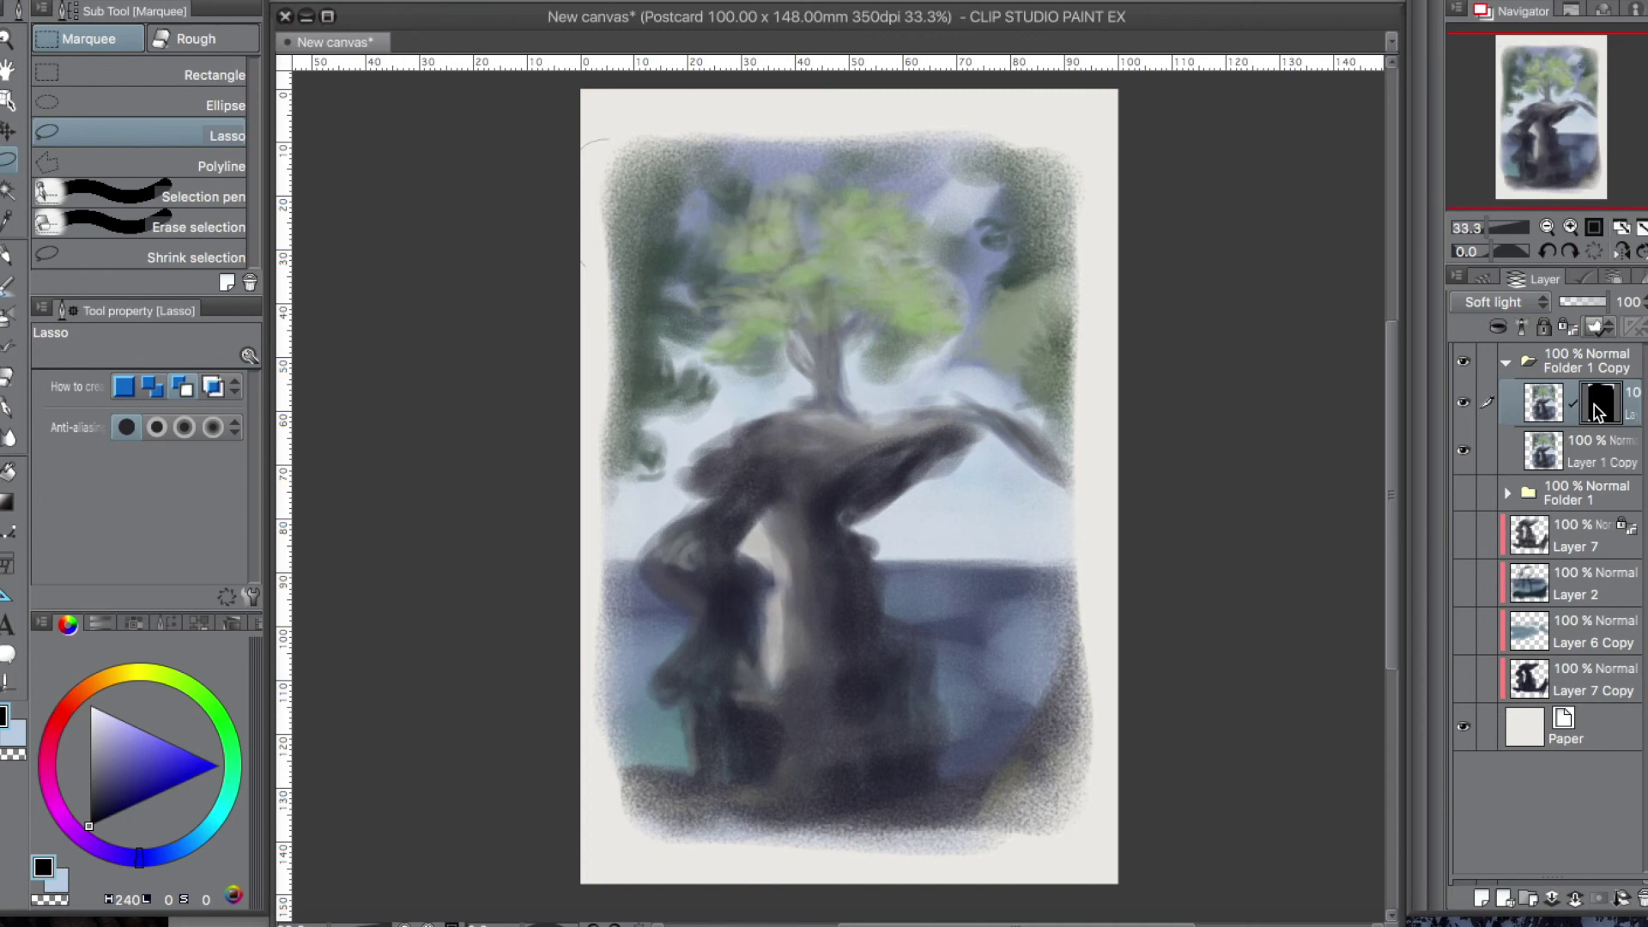
Fill the Layer 1 Copy 2 mask with a diagonal white Foreground to transparent gradient from the painting's upper-left corner toward its lower right
drag(89, 829, 91, 686)
key(g)
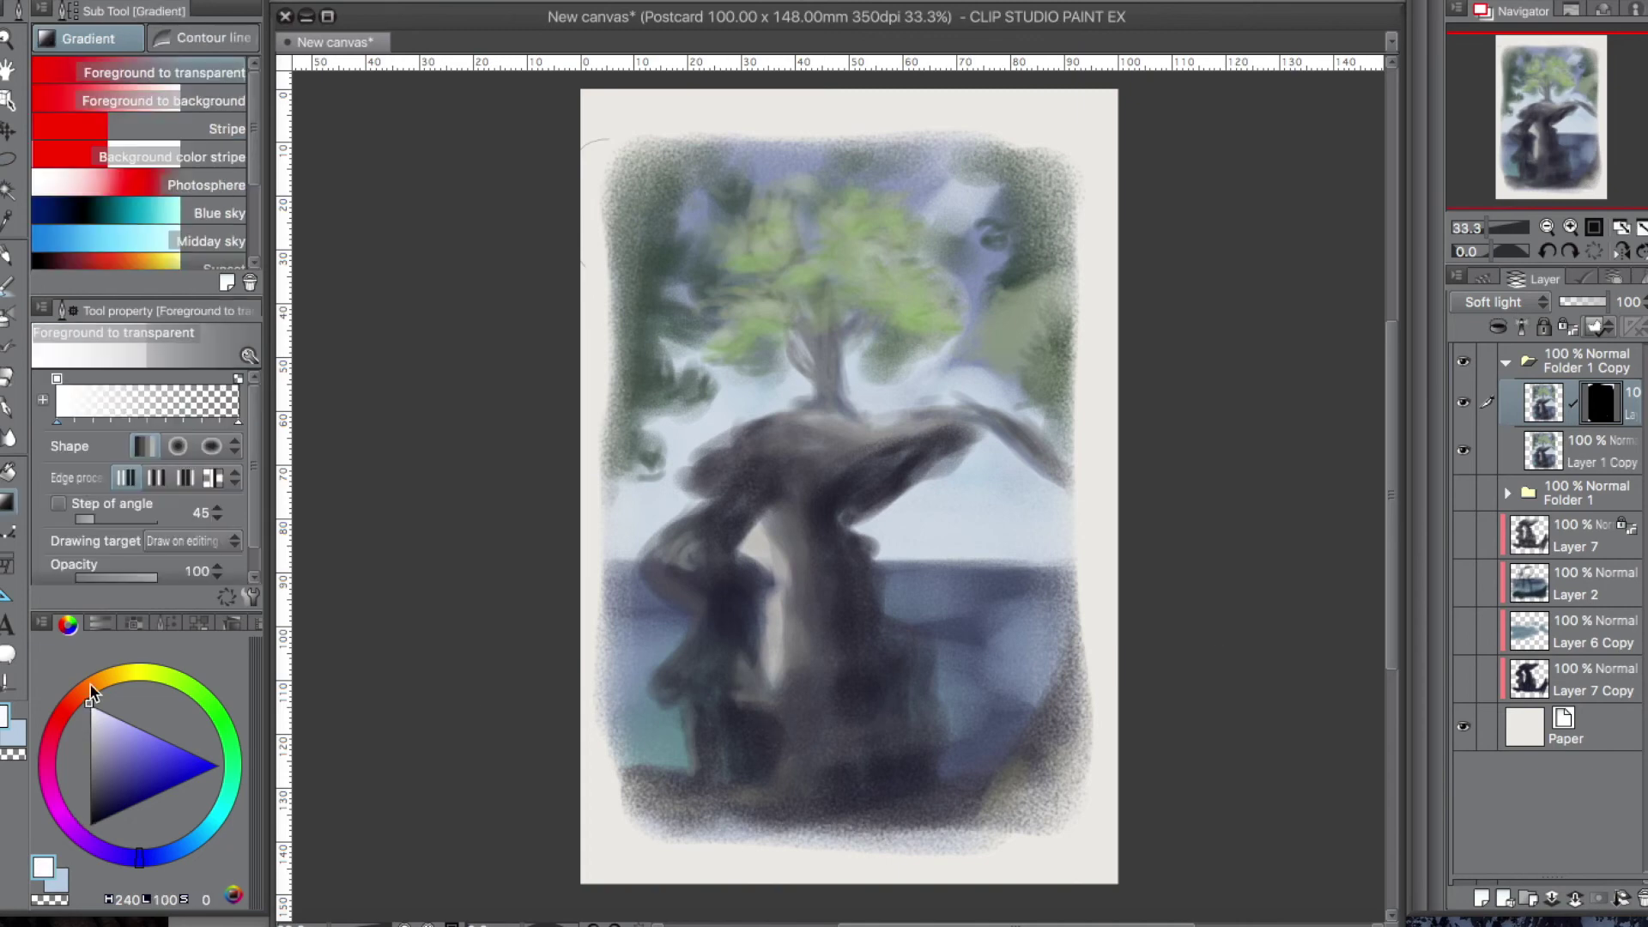
drag(821, 120, 867, 760)
key(ctrl+z)
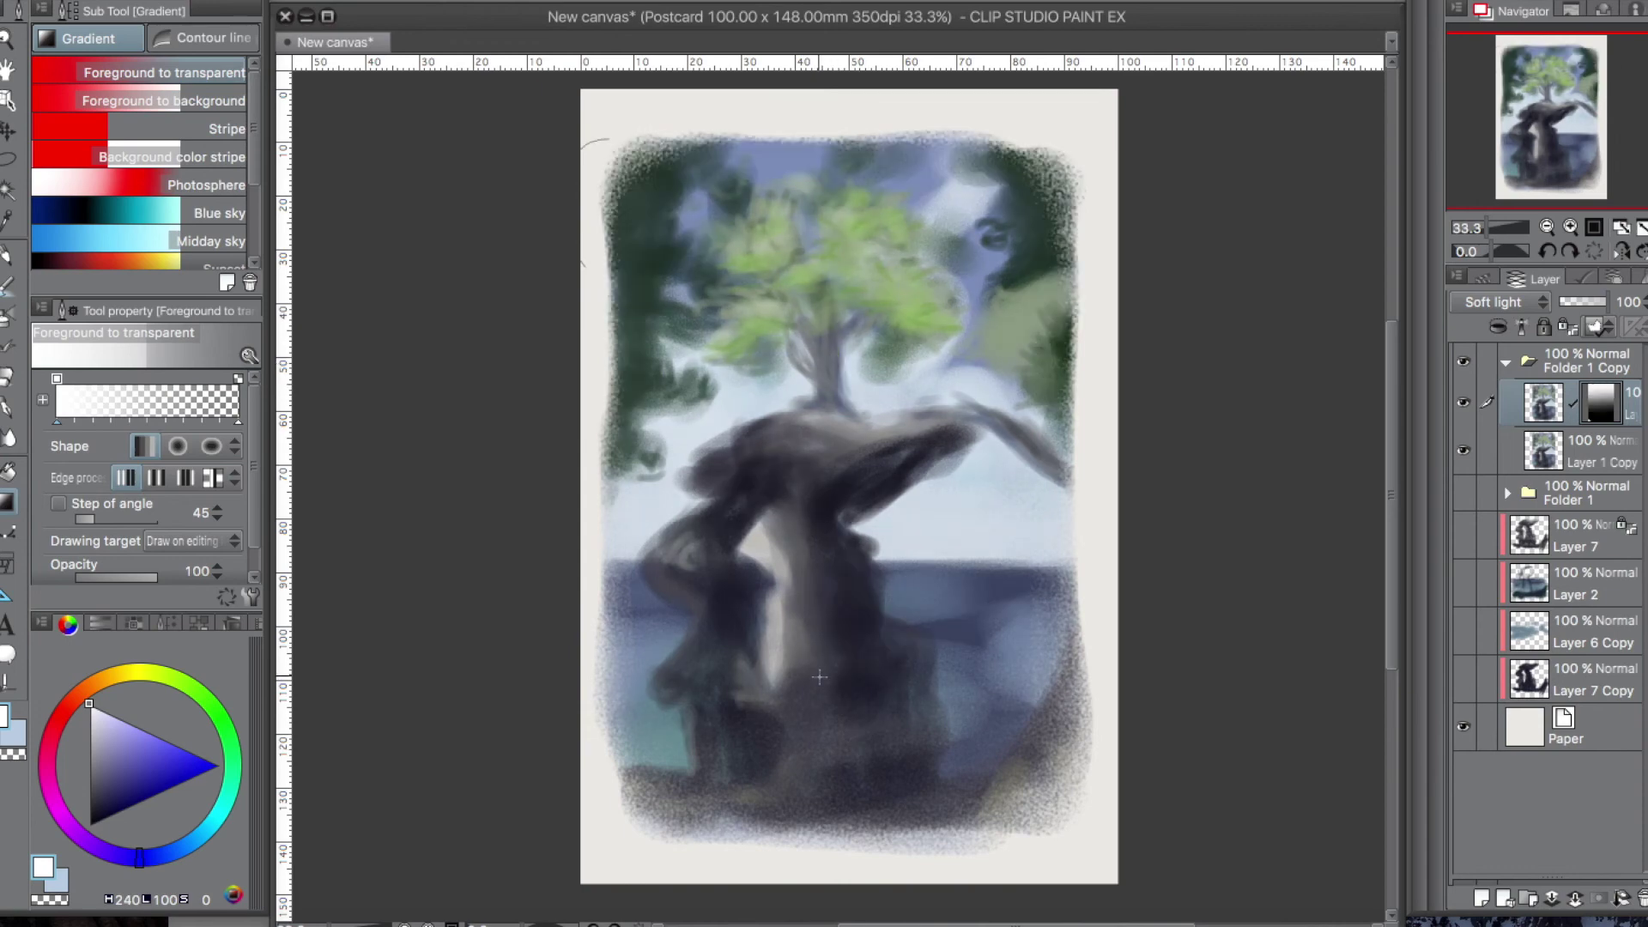
key(ctrl+z)
drag(631, 131, 944, 710)
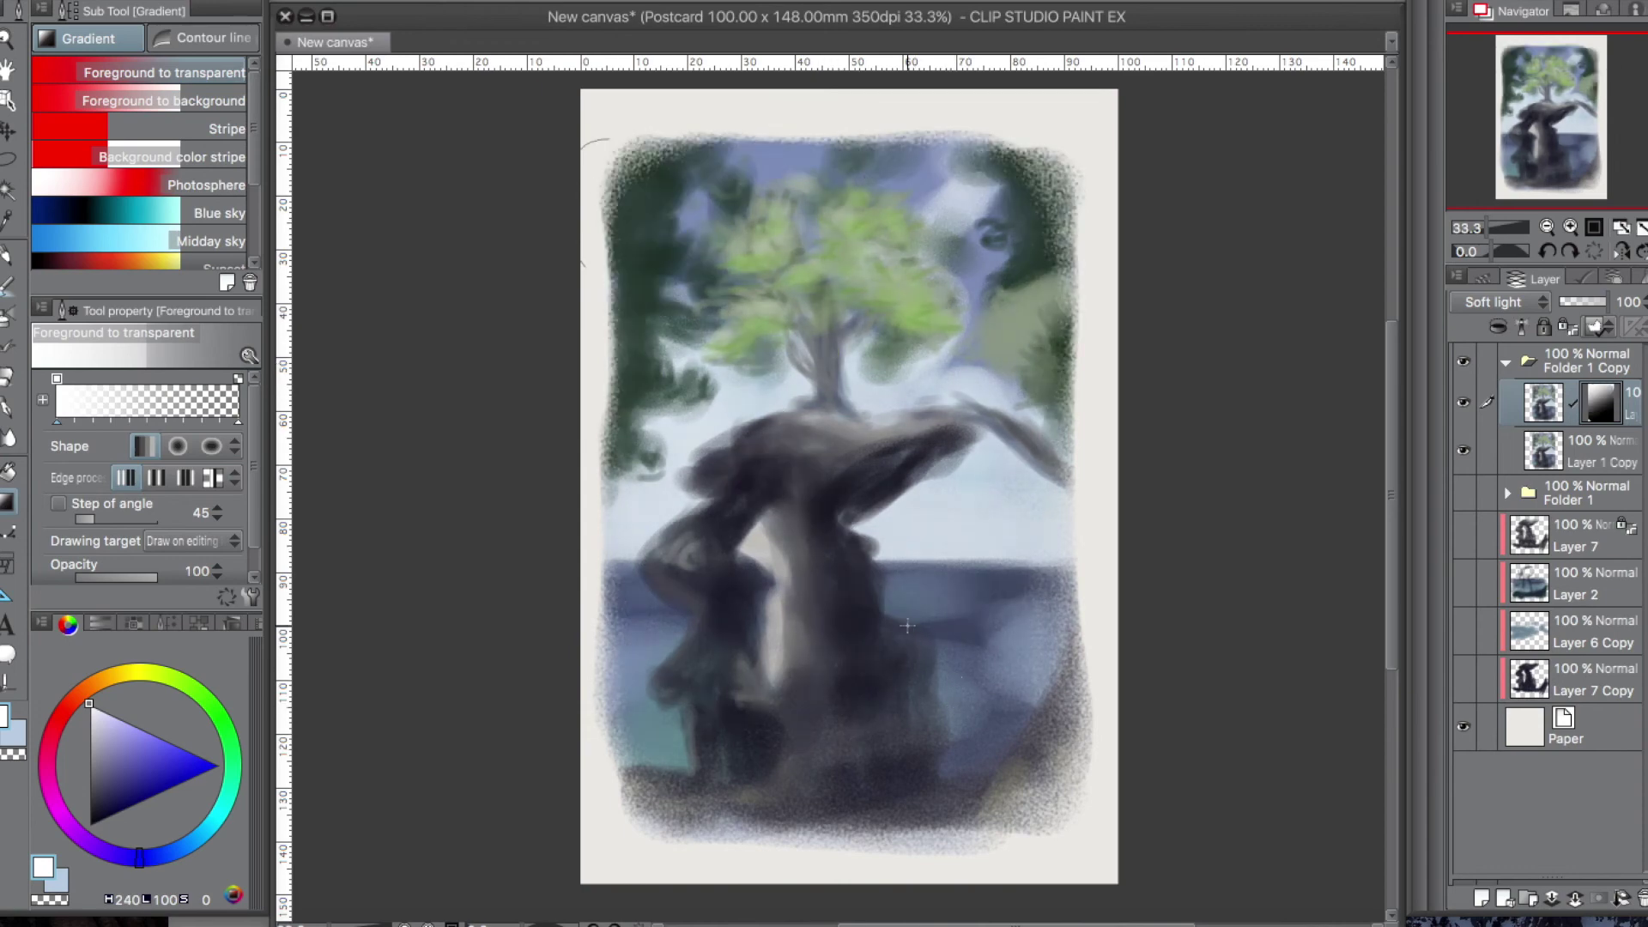
key(ctrl+z)
drag(614, 139, 944, 744)
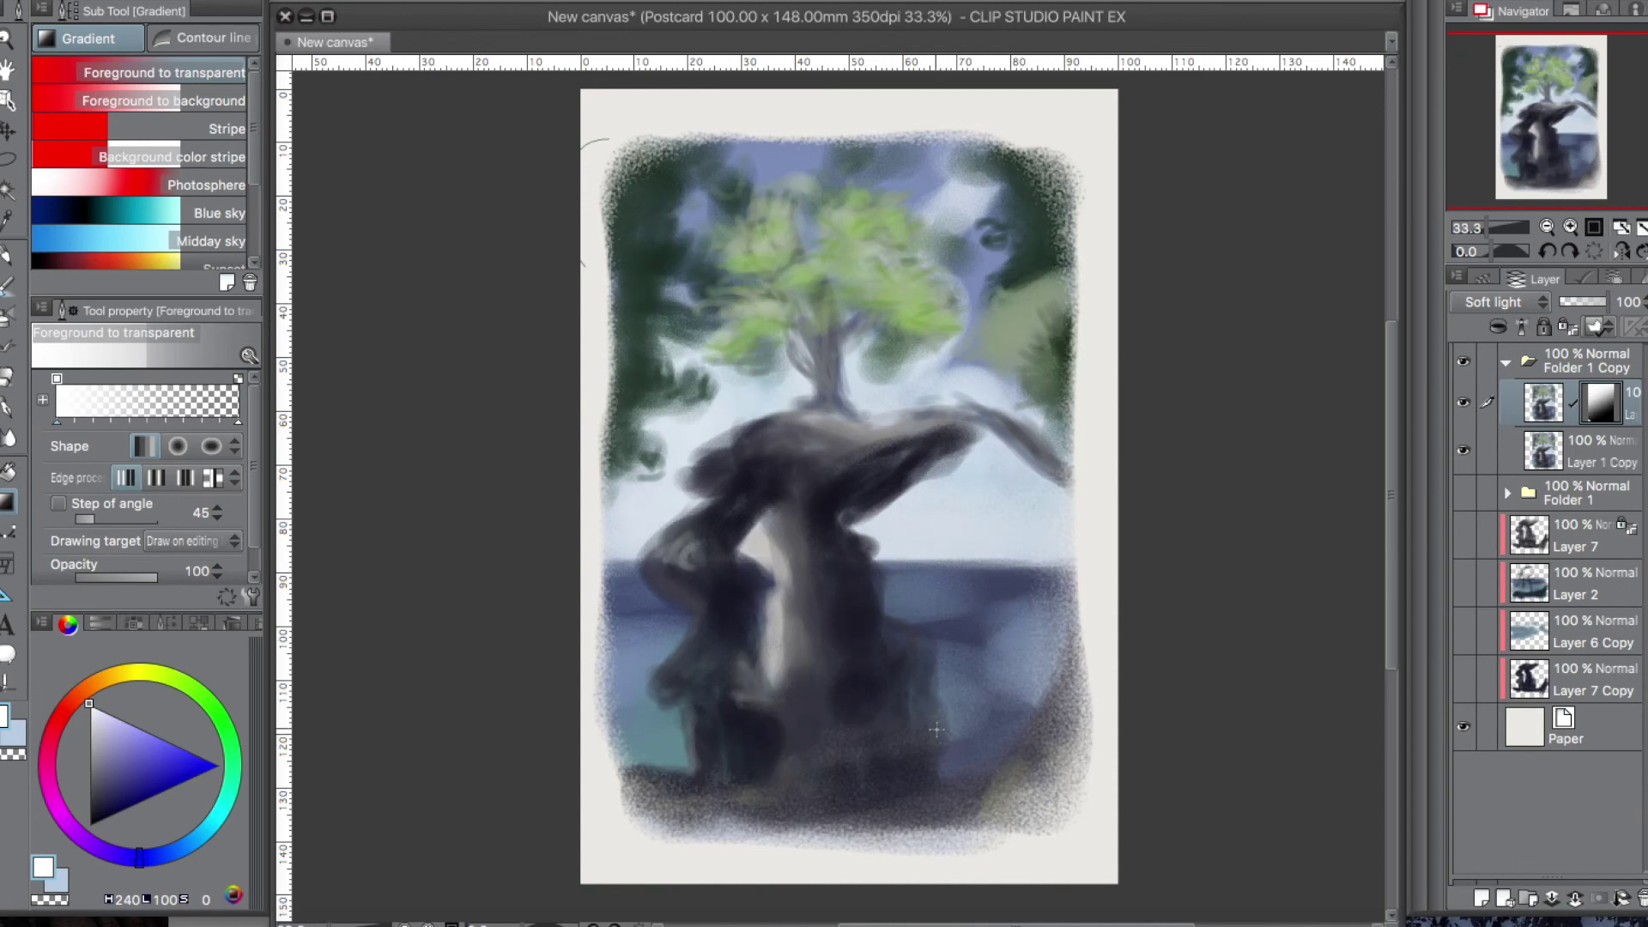
Try extending the mask's white area with another gradient over the sea and lower rocks, and undo the attempts
mouse_move(924, 555)
mouse_down()
mouse_move(940, 630)
mouse_move(1013, 724)
mouse_up()
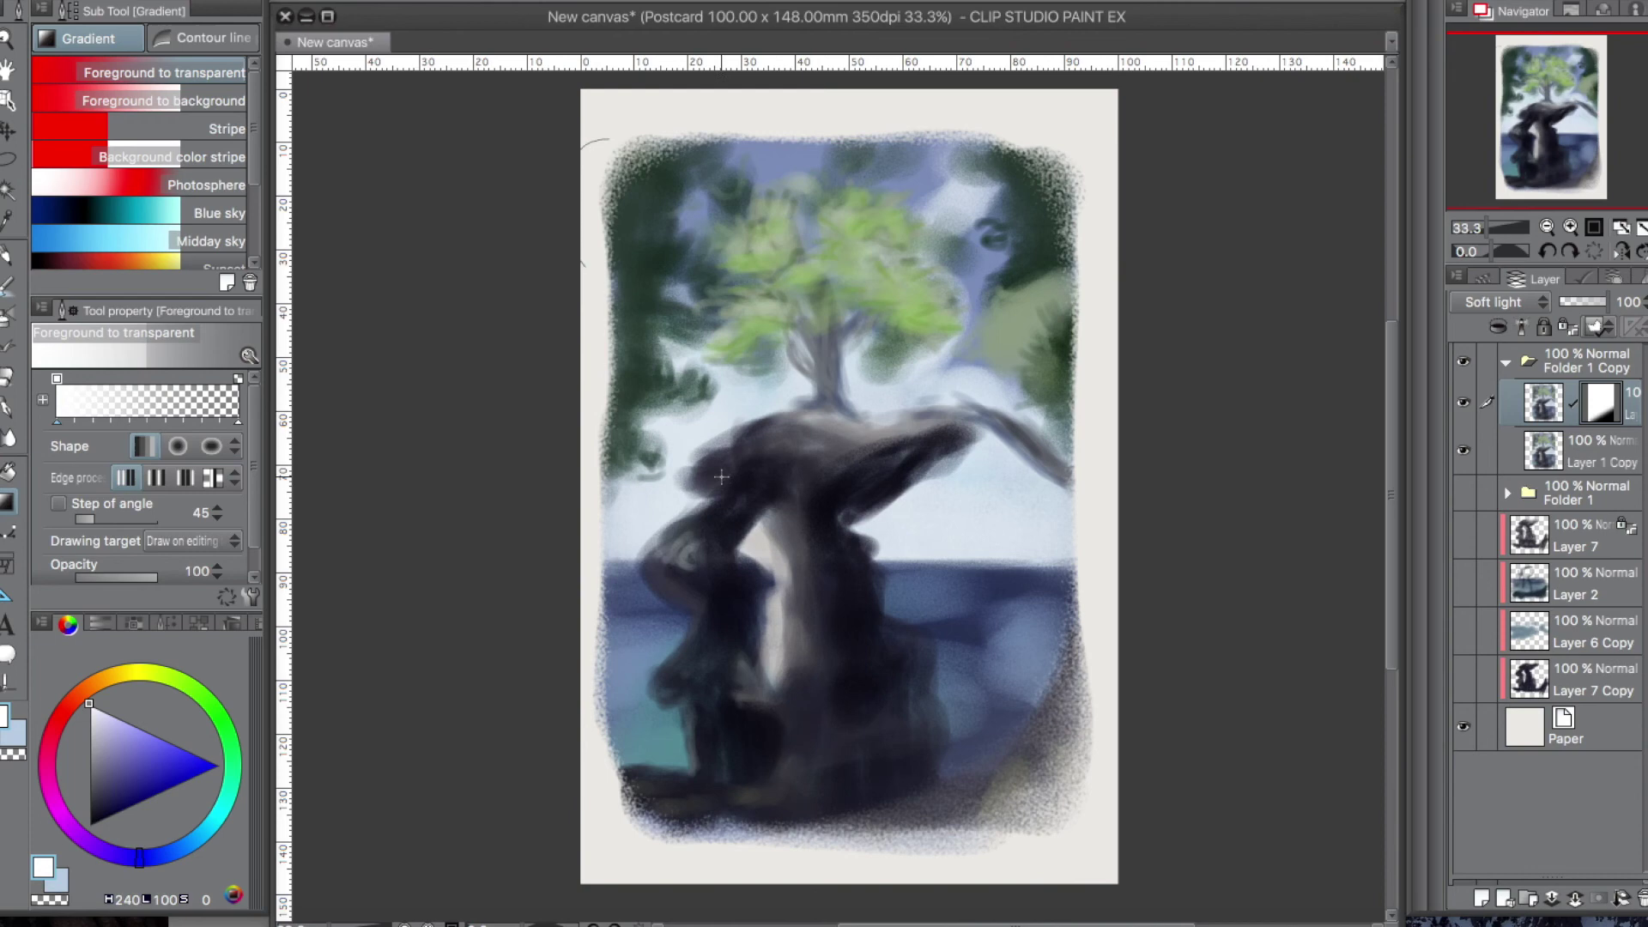
key(ctrl+z)
drag(981, 724, 981, 725)
key(ctrl+z)
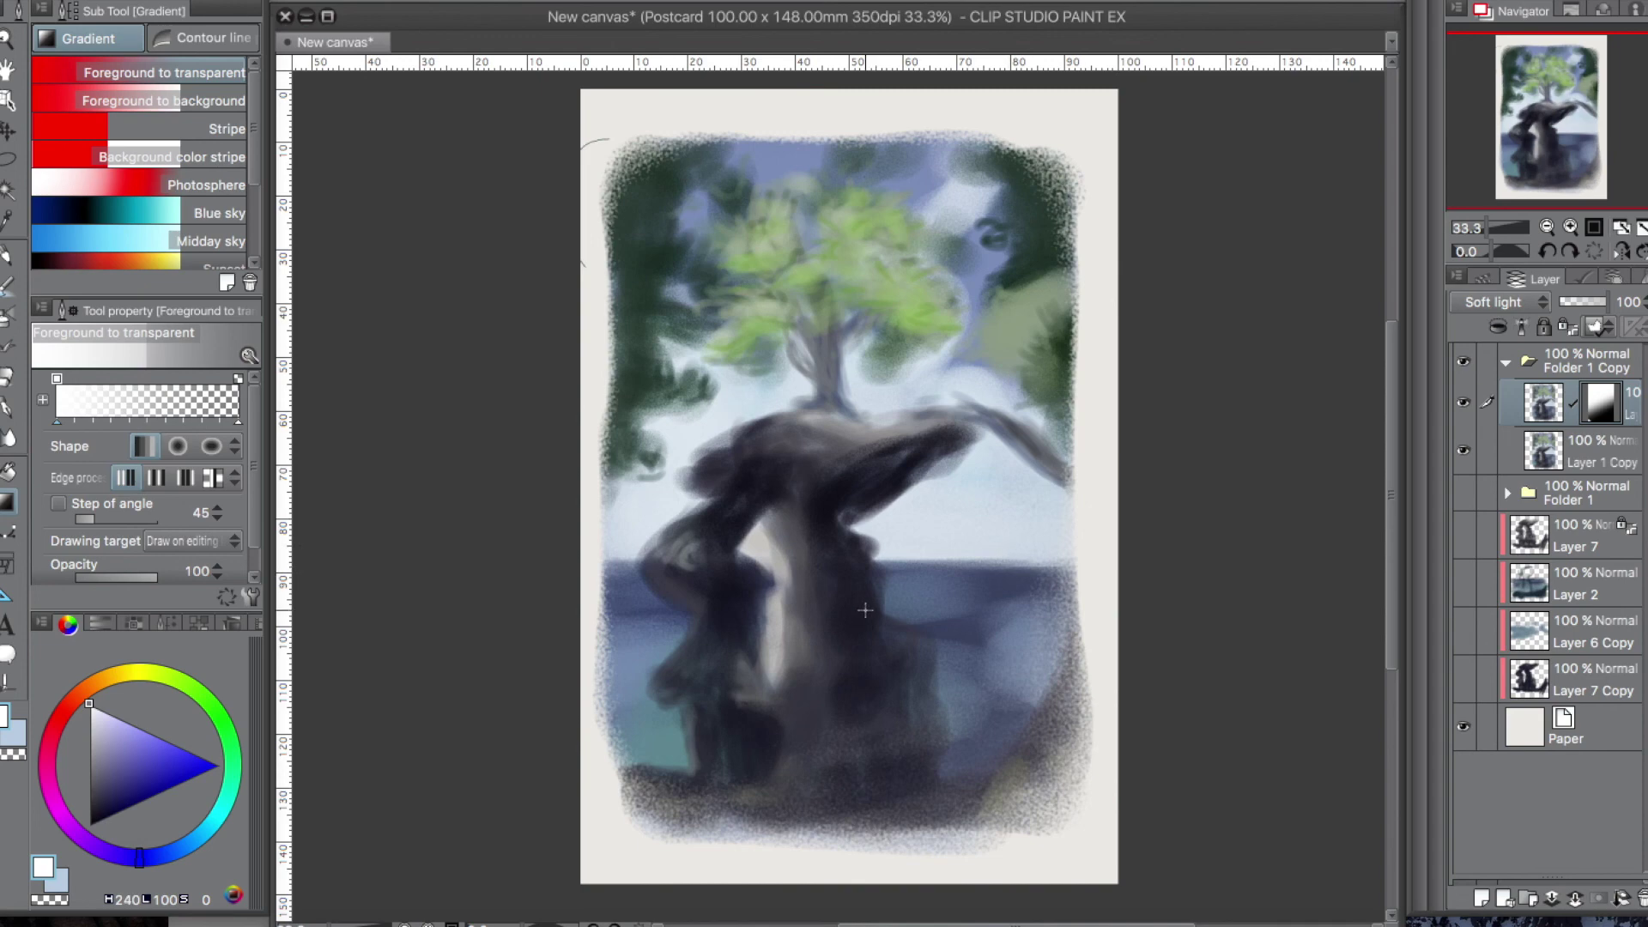
Save the painting to the Desktop as "loish tutorial test" in CLIP STUDIO FORMAT
key(super+s)
text(loish tutorial test)
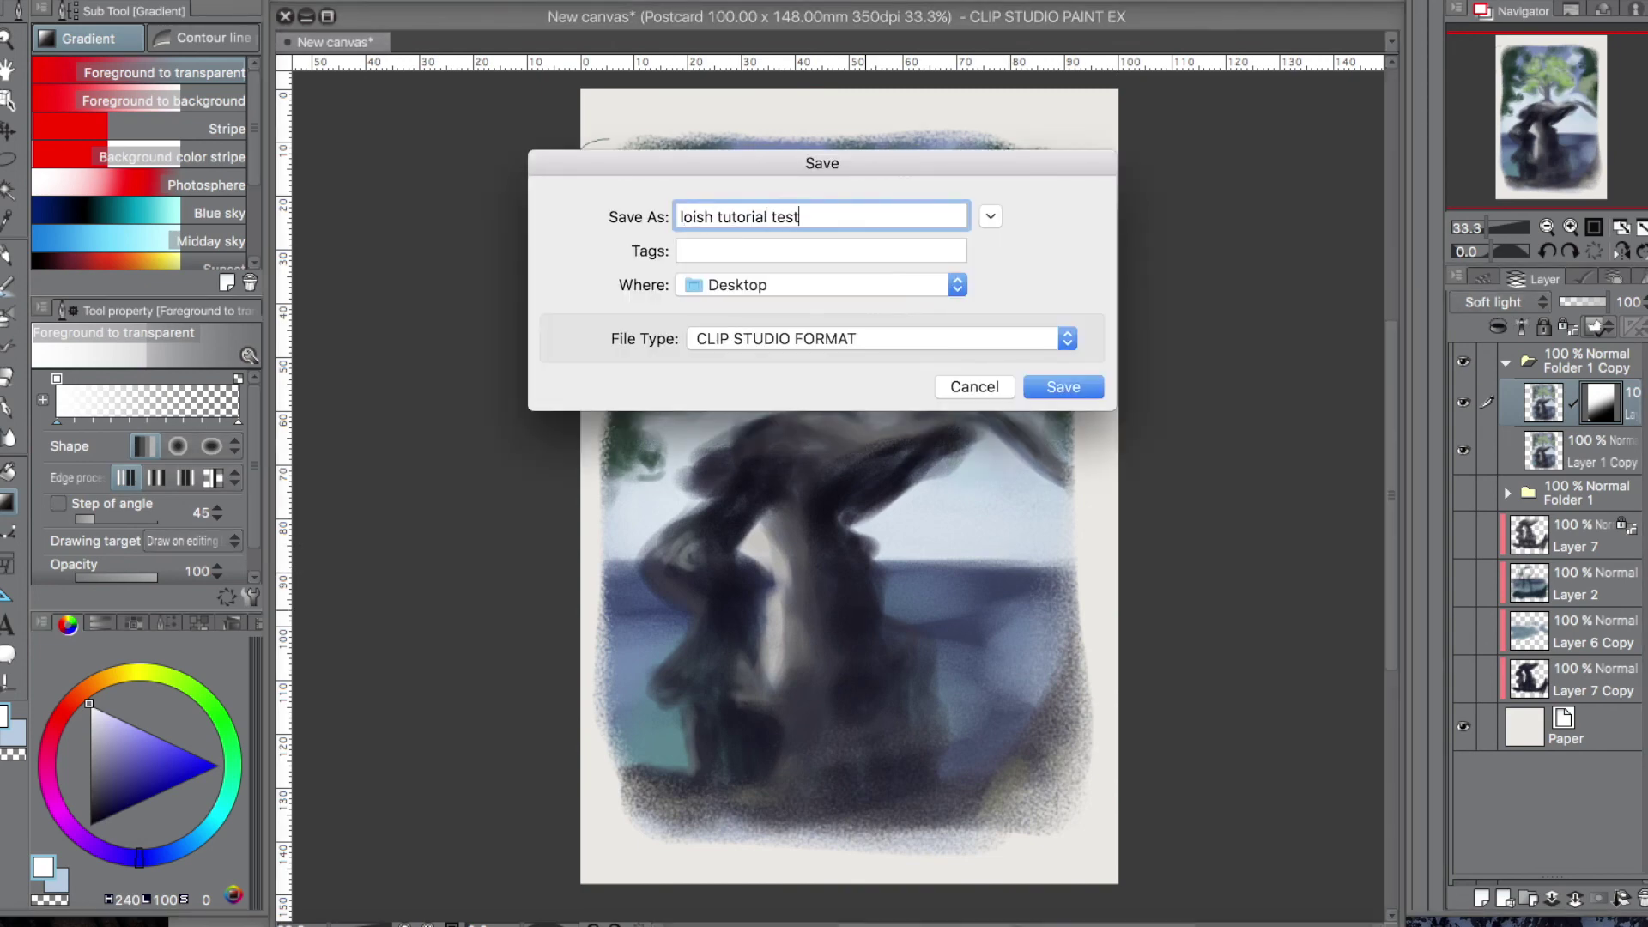
click(1061, 390)
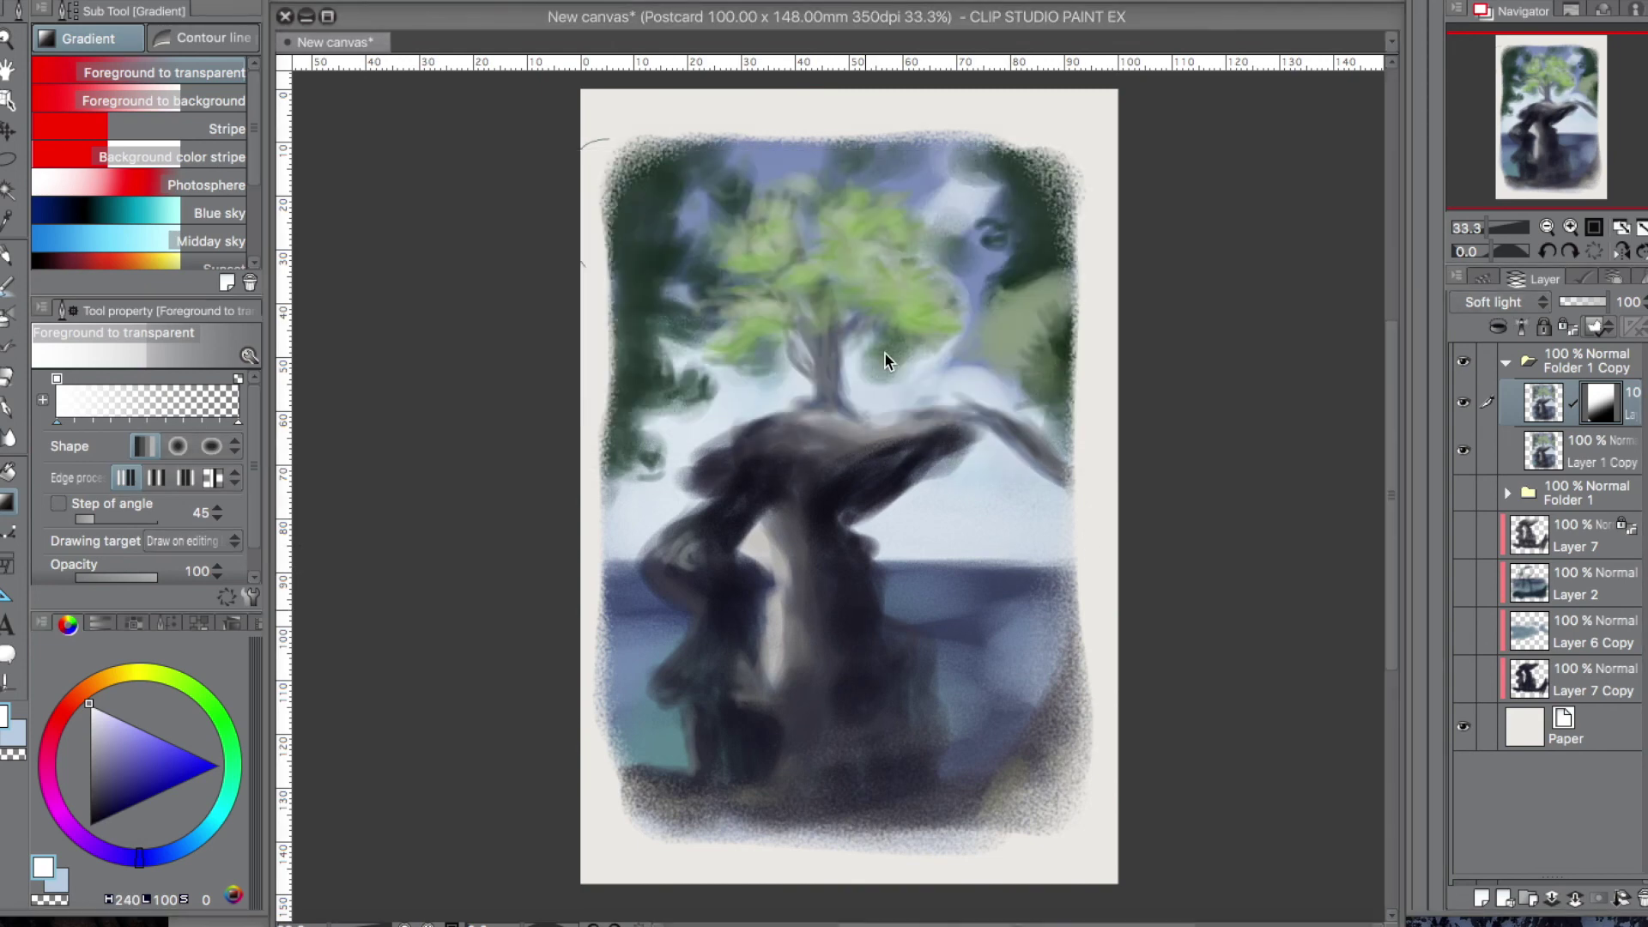
Open the file export commands and show the animation export options
click(232, 2)
mouse_move(302, 258)
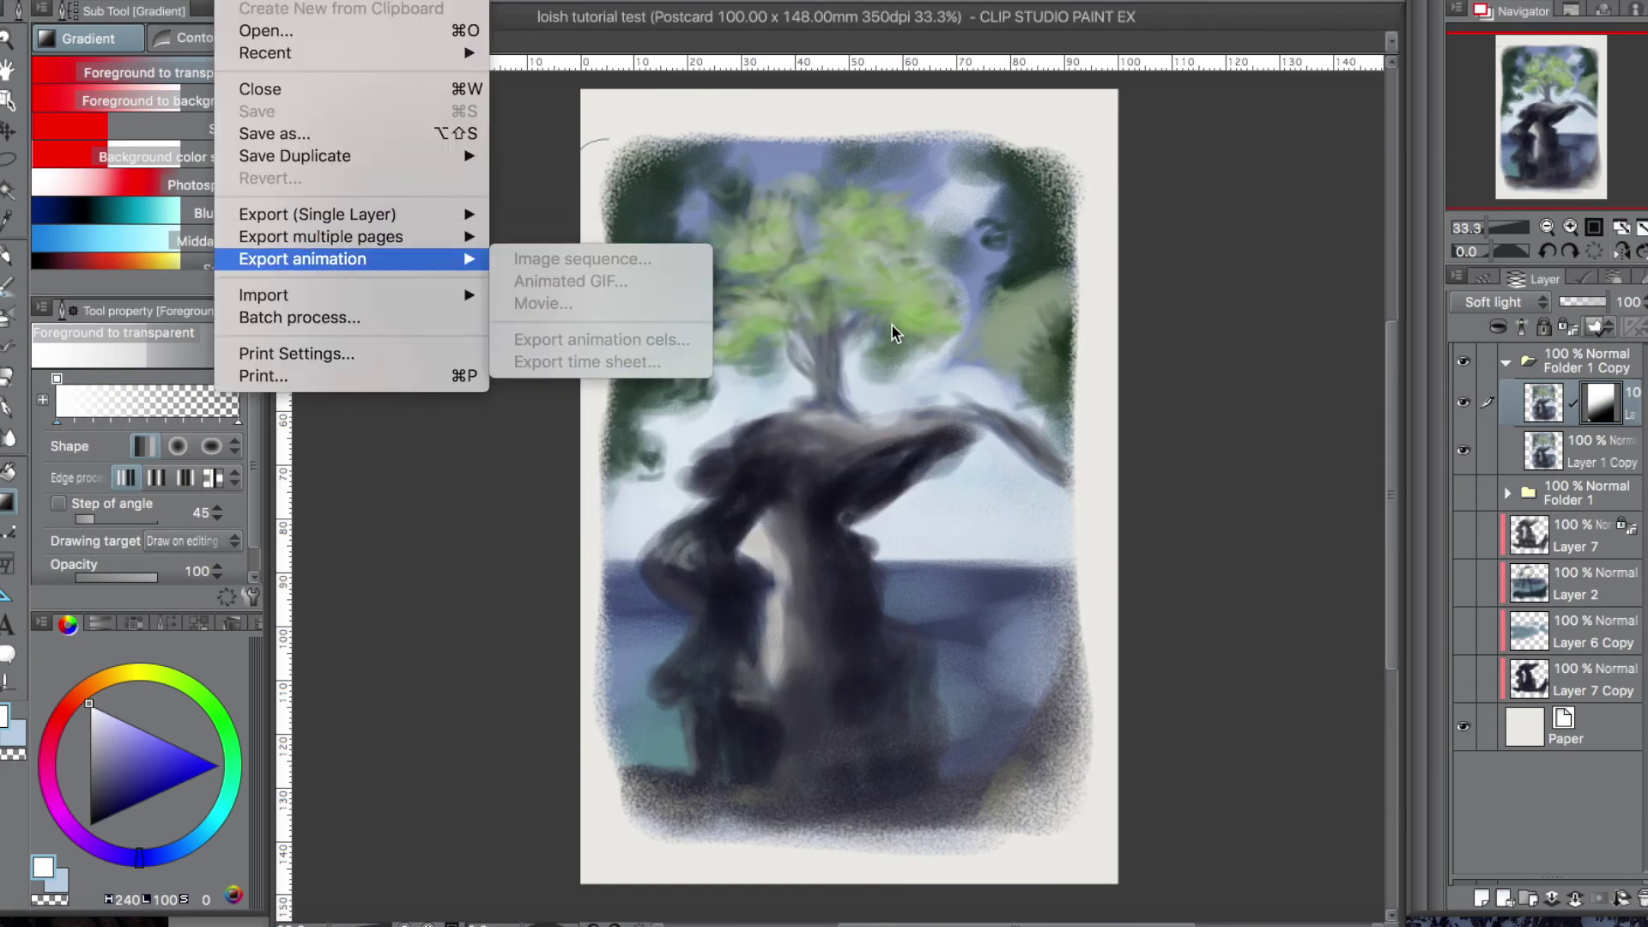